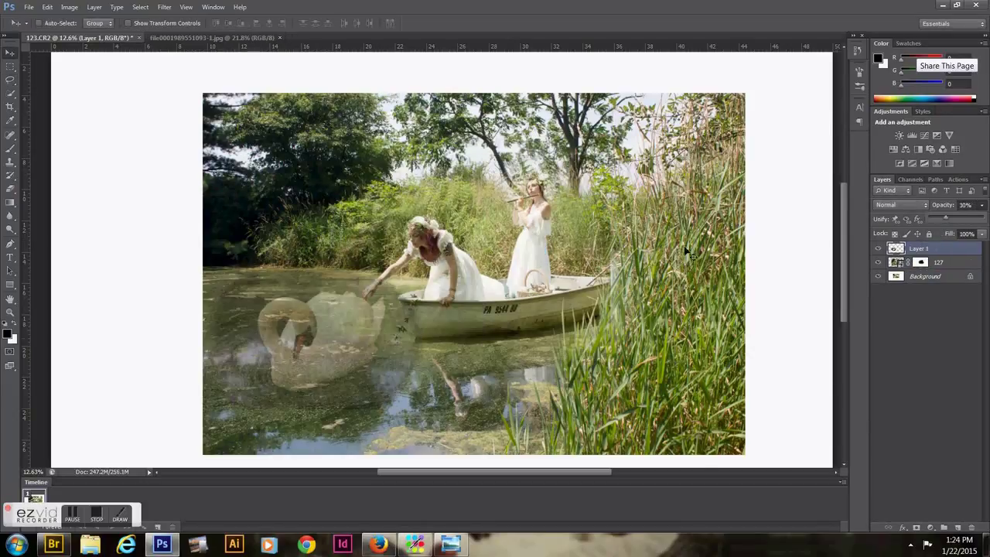
- Scale the swan to about 75% and nudge it onto the water beside the girl's reaching hand
{"action": "key", "text": "ctrl+t"}
{"action": "mouse_move", "coordinate": [317, 340]}
{"action": "left_mouse_down"}
{"action": "mouse_move", "coordinate": [424, 267]}
{"action": "mouse_move", "coordinate": [379, 341]}
{"action": "left_mouse_up"}
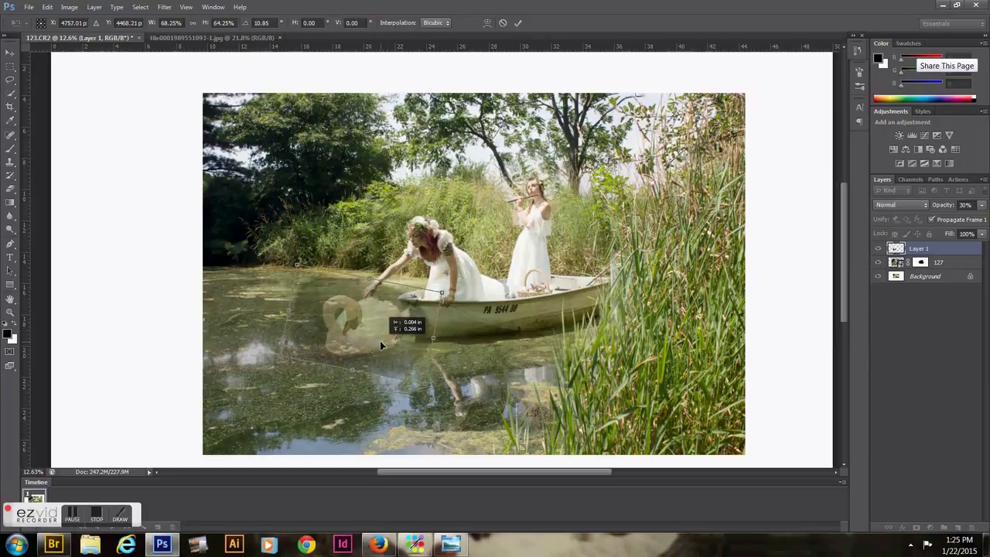
{"action": "left_click_drag", "start_coordinate": [380, 340], "coordinate": [376, 333]}
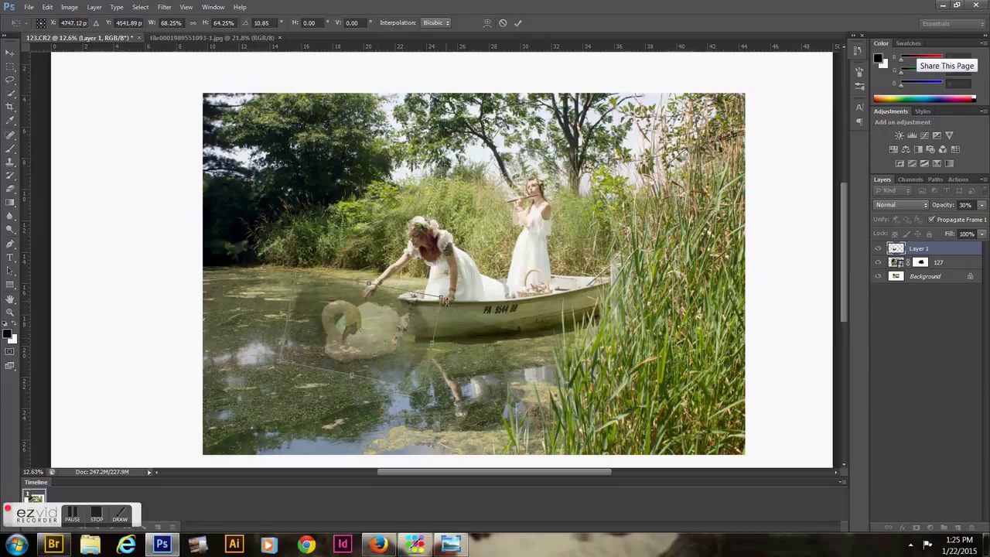
{"action": "key", "text": "Return"}
- Set the swan layer to 77% opacity, trying Overlay before returning to Normal blending
{"action": "key", "text": "7"}
{"action": "key", "text": "7"}
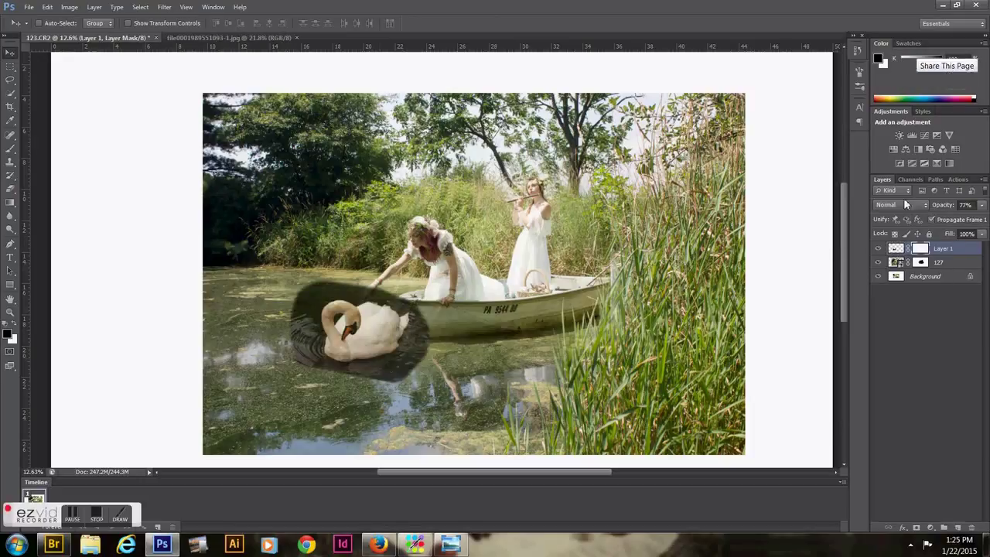
{"action": "left_click", "coordinate": [899, 204]}
{"action": "left_click", "coordinate": [906, 371]}
{"action": "left_click", "coordinate": [887, 206]}
{"action": "left_click", "coordinate": [884, 217]}
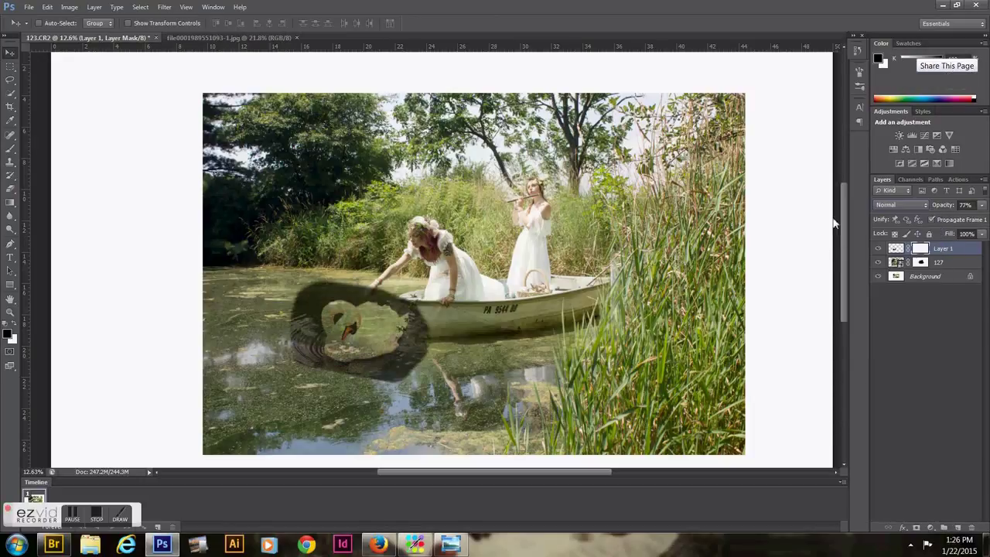
- With a size-70 brush, mask out the swan's backdrop to reveal the boat edge
{"action": "left_click", "coordinate": [11, 147]}
{"action": "scroll", "coordinate": [364, 340], "scroll_direction": "up", "scroll_amount": 4}
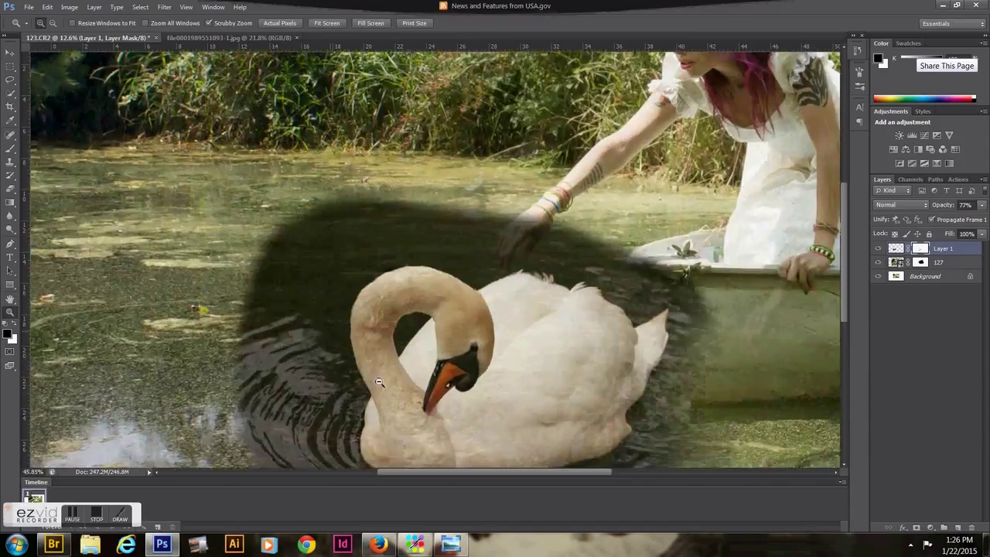
{"action": "scroll", "coordinate": [363, 340], "scroll_direction": "down", "scroll_amount": 1}
{"action": "left_click", "coordinate": [51, 23]}
{"action": "left_click_drag", "start_coordinate": [70, 54], "coordinate": [39, 54]}
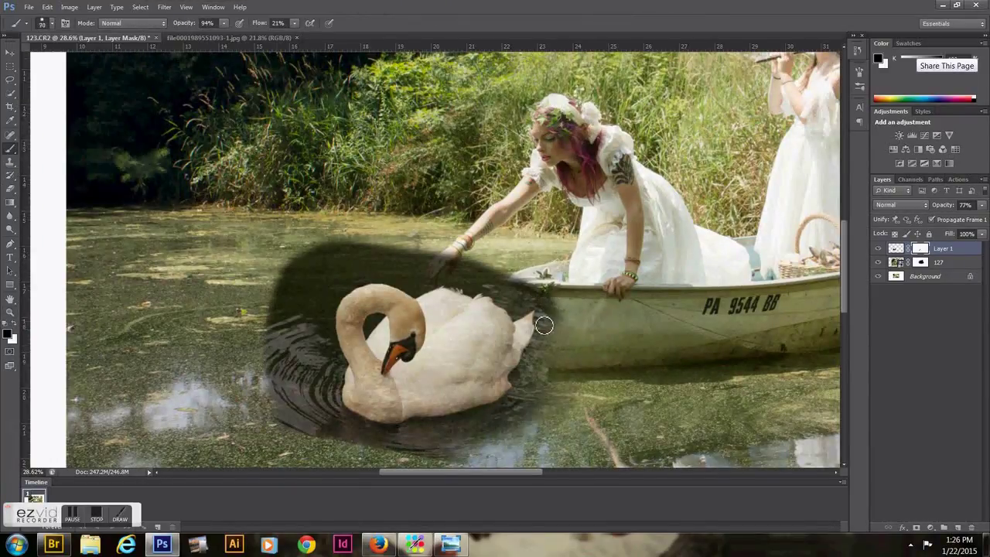
{"action": "left_click_drag", "start_coordinate": [545, 306], "coordinate": [538, 344]}
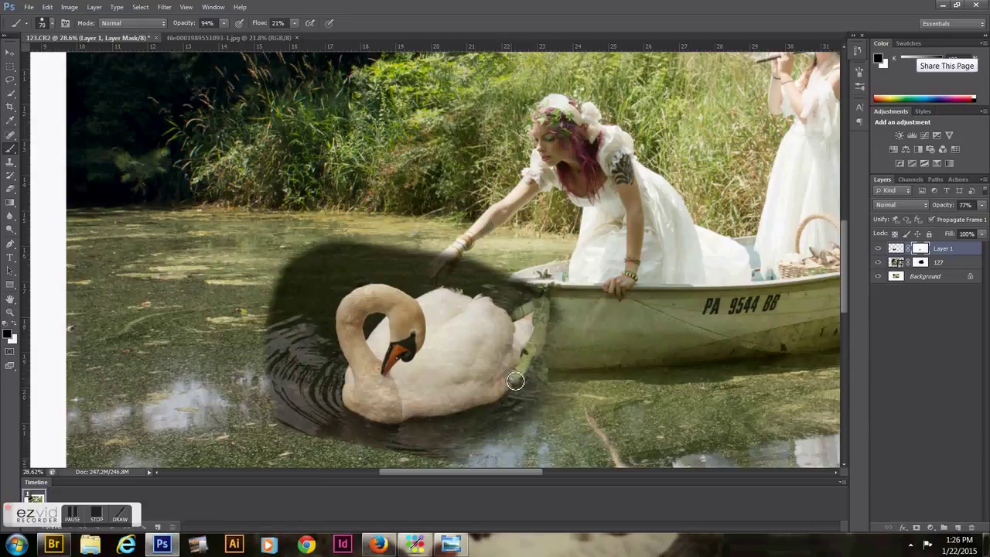
{"action": "scroll", "coordinate": [426, 354], "scroll_direction": "up", "scroll_amount": 3}
- With a smaller brush, clean the mask along the swan's back, tail, lower edge, wing tip and neck loop
{"action": "key", "text": "bracketleft"}
{"action": "key", "text": "bracketleft"}
{"action": "left_click_drag", "start_coordinate": [451, 190], "coordinate": [507, 163]}
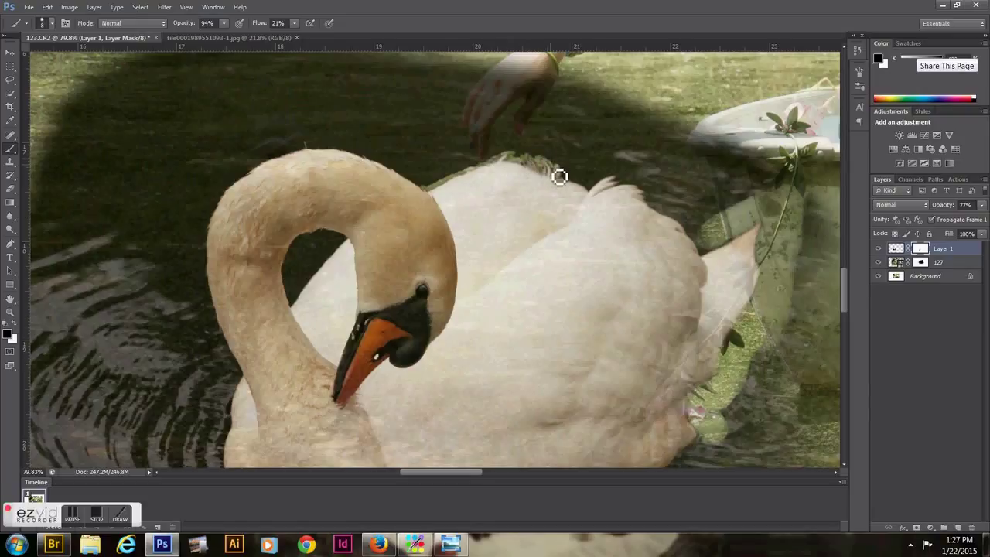
{"action": "mouse_move", "coordinate": [579, 190]}
{"action": "left_mouse_down"}
{"action": "mouse_move", "coordinate": [624, 186]}
{"action": "mouse_move", "coordinate": [728, 252]}
{"action": "mouse_move", "coordinate": [709, 261]}
{"action": "mouse_move", "coordinate": [760, 230]}
{"action": "mouse_move", "coordinate": [762, 248]}
{"action": "left_mouse_up"}
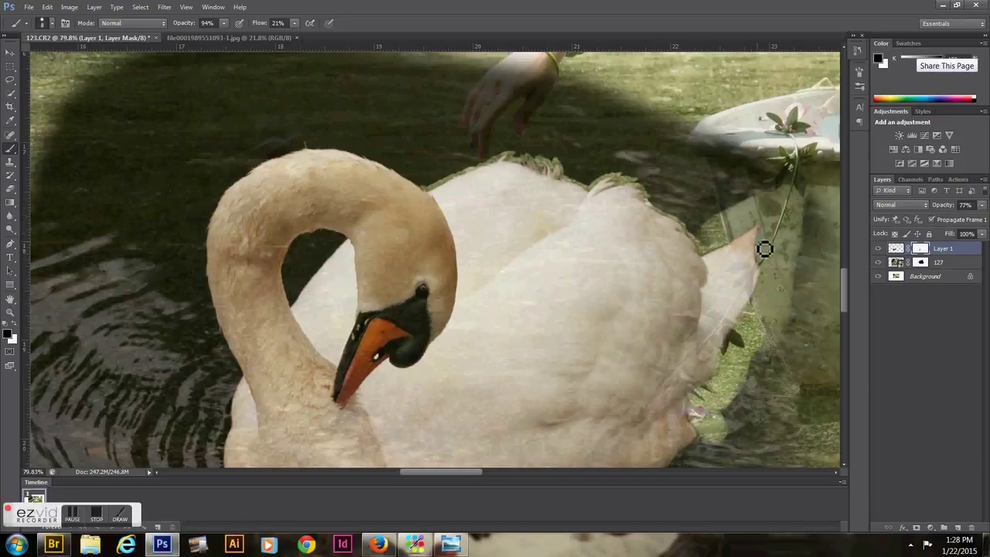
{"action": "mouse_move", "coordinate": [737, 342]}
{"action": "left_mouse_down"}
{"action": "mouse_move", "coordinate": [691, 413]}
{"action": "mouse_move", "coordinate": [703, 424]}
{"action": "left_mouse_up"}
{"action": "mouse_move", "coordinate": [760, 274]}
{"action": "left_mouse_down"}
{"action": "mouse_move", "coordinate": [746, 289]}
{"action": "mouse_move", "coordinate": [740, 274]}
{"action": "mouse_move", "coordinate": [743, 309]}
{"action": "left_mouse_up"}
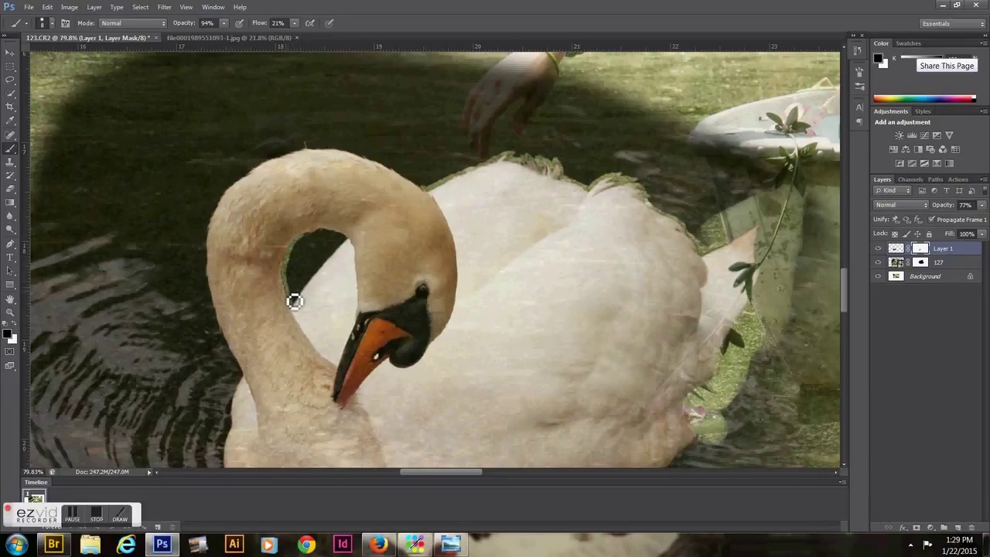
{"action": "mouse_move", "coordinate": [303, 307]}
{"action": "left_mouse_down"}
{"action": "mouse_move", "coordinate": [346, 250]}
{"action": "mouse_move", "coordinate": [326, 240]}
{"action": "mouse_move", "coordinate": [327, 268]}
{"action": "mouse_move", "coordinate": [301, 275]}
{"action": "left_mouse_up"}
{"action": "scroll", "coordinate": [680, 341], "scroll_direction": "down", "scroll_amount": 3}
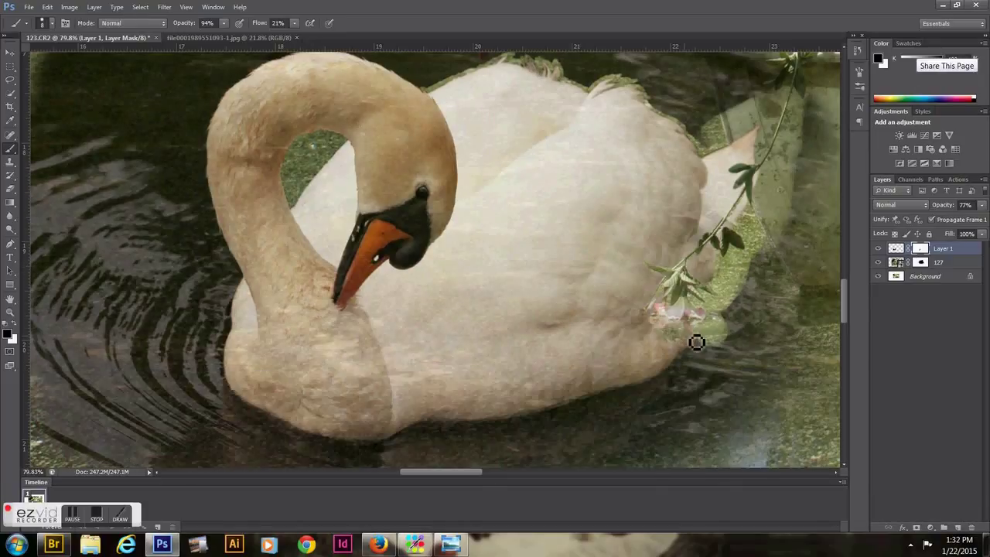
- Raise the swan layer to 87% opacity and paint back the pink flower spray and swan edge
{"action": "left_click_drag", "start_coordinate": [981, 209], "coordinate": [937, 215]}
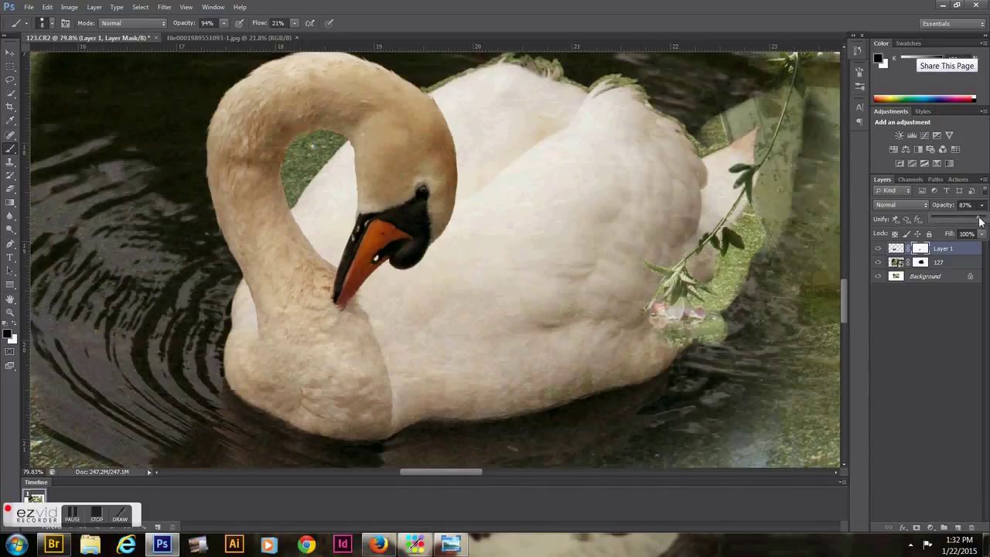
{"action": "key", "text": "x"}
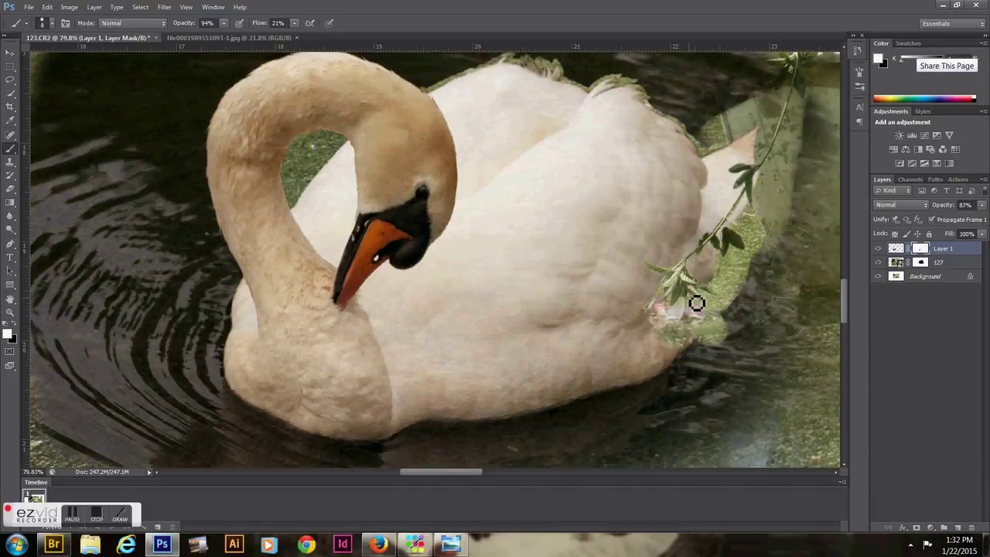
{"action": "left_click_drag", "start_coordinate": [701, 313], "coordinate": [665, 323]}
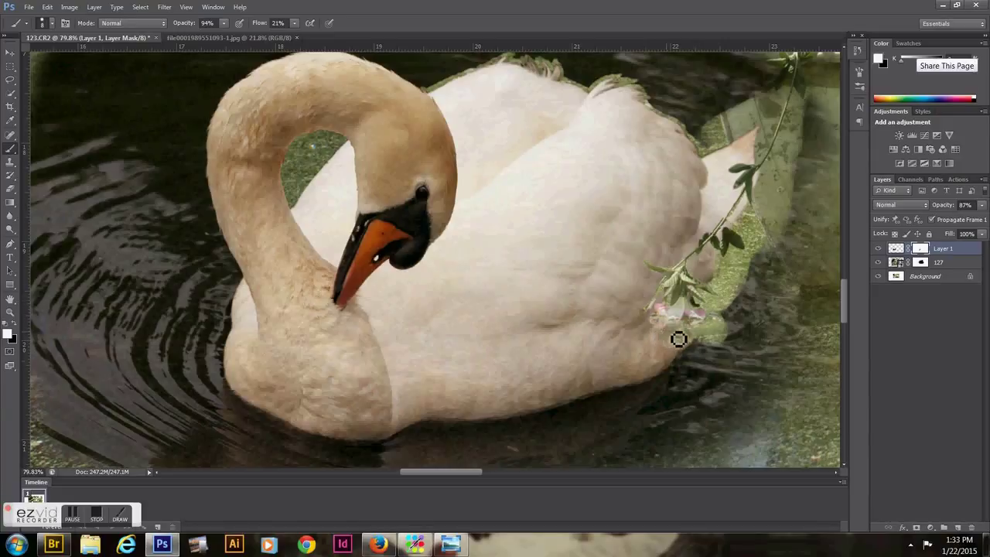
{"action": "left_click_drag", "start_coordinate": [670, 342], "coordinate": [701, 310]}
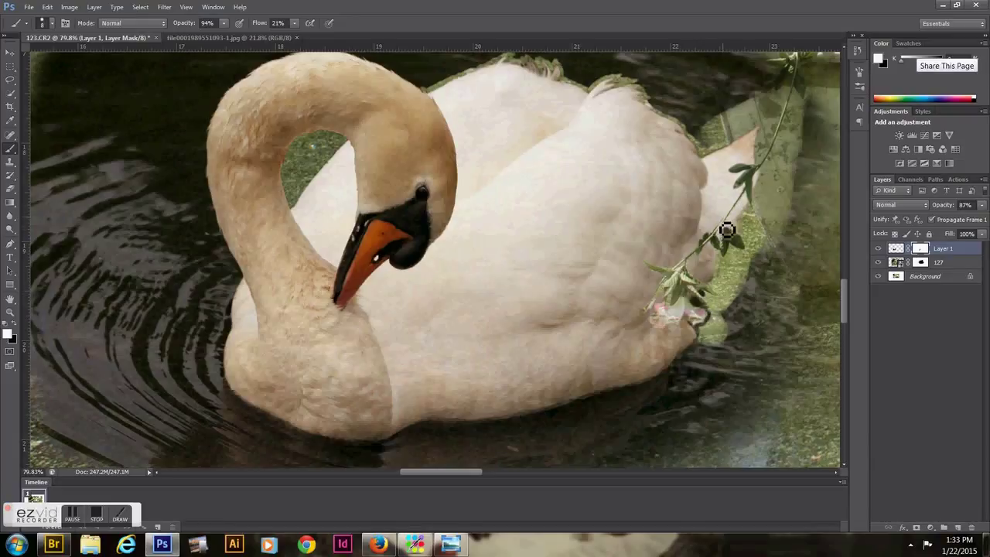
- Mask away the dark water shadow and ghosting at 100% brush strength, revealing the girl's hand
{"action": "key", "text": "x"}
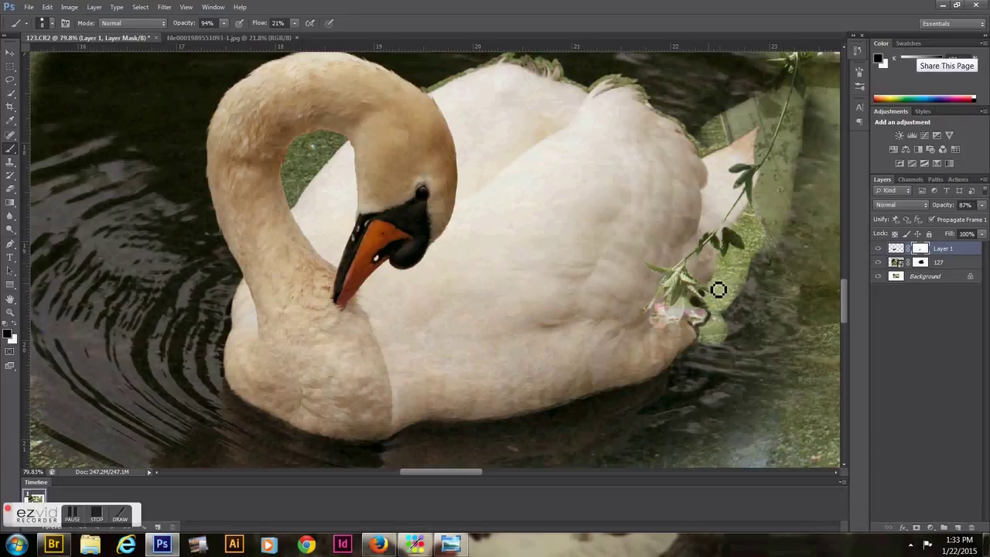
{"action": "key", "text": "x"}
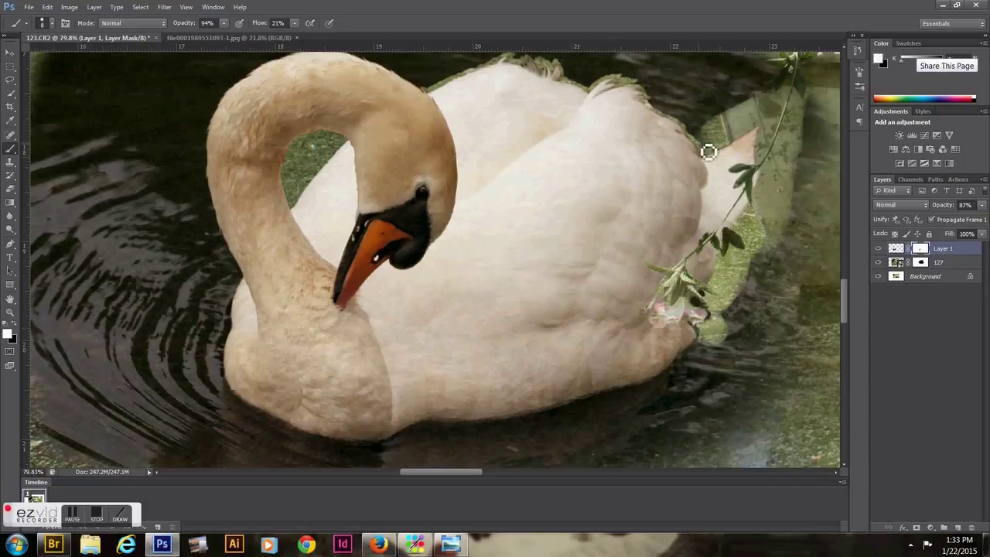
{"action": "key", "text": "x"}
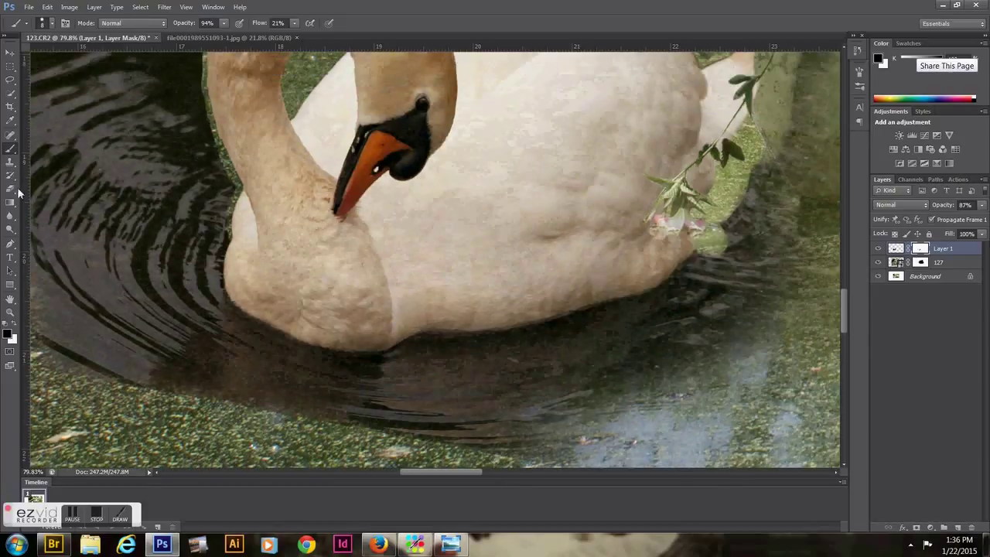
{"action": "mouse_move", "coordinate": [518, 410]}
{"action": "left_mouse_down"}
{"action": "mouse_move", "coordinate": [437, 429]}
{"action": "mouse_move", "coordinate": [197, 363]}
{"action": "mouse_move", "coordinate": [357, 418]}
{"action": "left_mouse_up"}
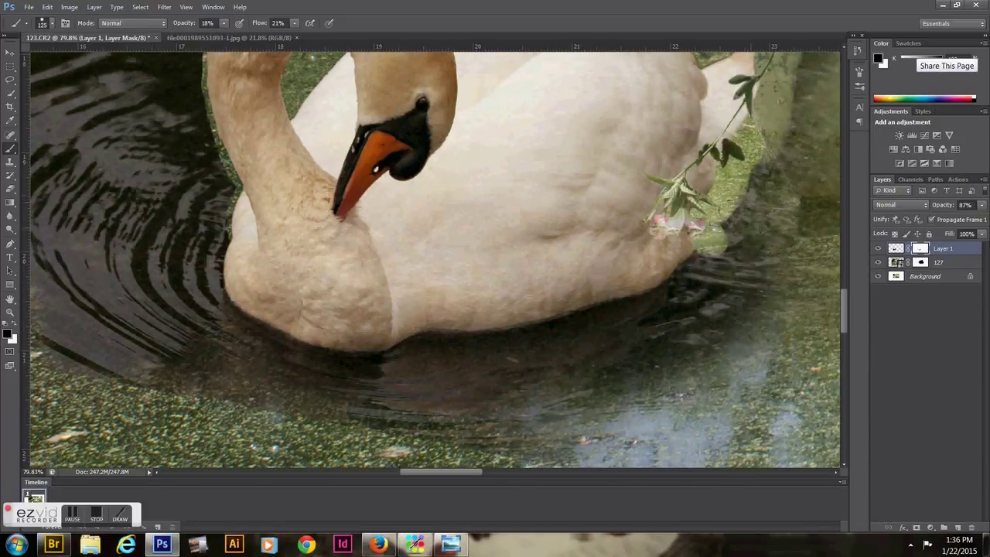
{"action": "scroll", "coordinate": [478, 298], "scroll_direction": "down", "scroll_amount": 3}
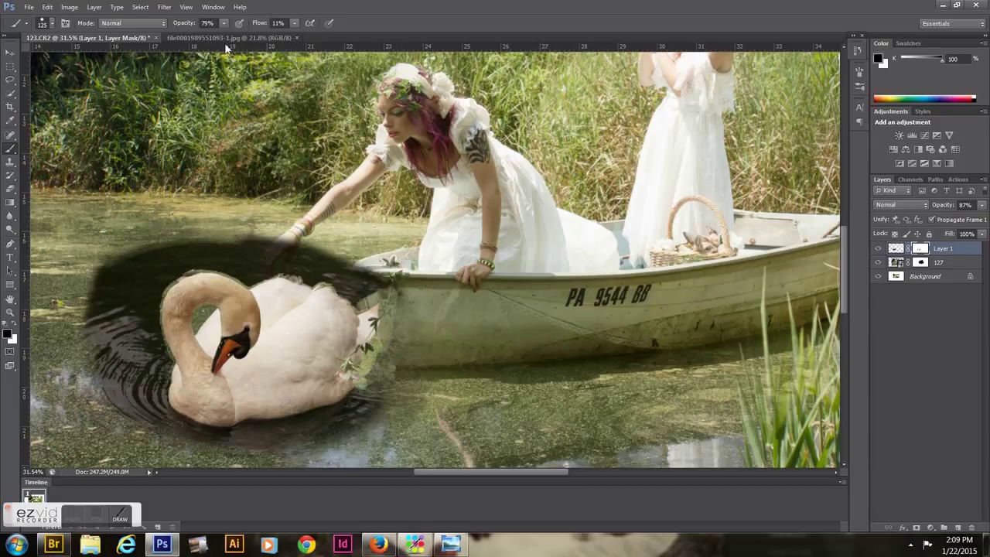
{"action": "key", "text": "0"}
{"action": "left_click_drag", "start_coordinate": [383, 293], "coordinate": [402, 418]}
{"action": "left_click_drag", "start_coordinate": [263, 247], "coordinate": [292, 252]}
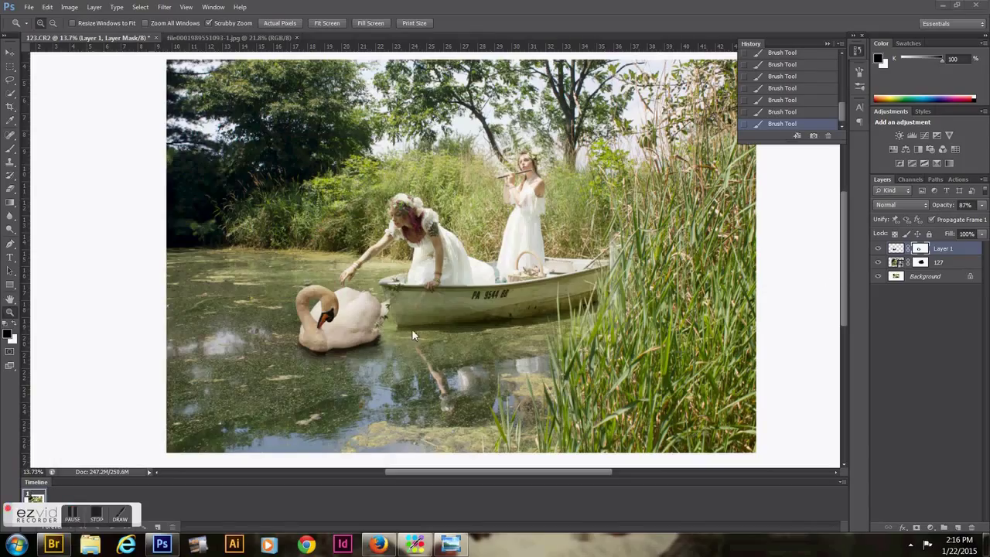
- Duplicate the swan, flip the copy vertically below it, and set it to Soft Light
{"action": "key", "text": "ctrl+j"}
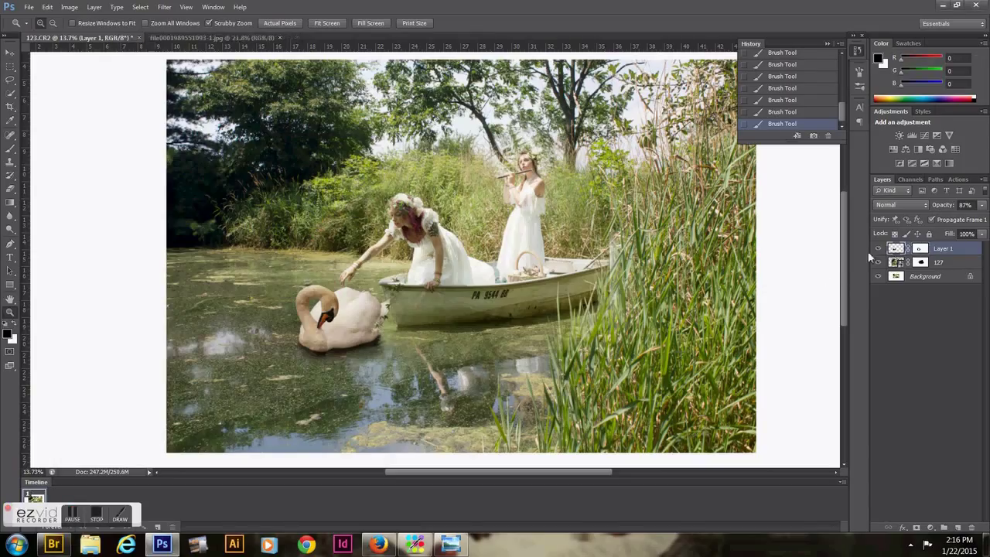
{"action": "key", "text": "ctrl+t"}
{"action": "right_click", "coordinate": [379, 307]}
{"action": "left_click", "coordinate": [419, 487]}
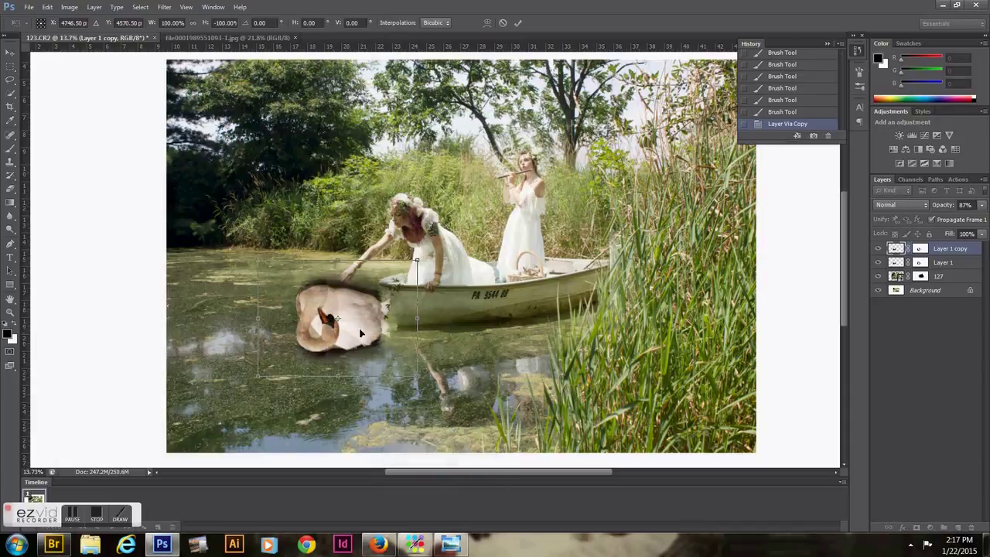
{"action": "left_click_drag", "start_coordinate": [332, 325], "coordinate": [340, 398]}
{"action": "left_click", "coordinate": [901, 204]}
{"action": "left_click", "coordinate": [885, 381]}
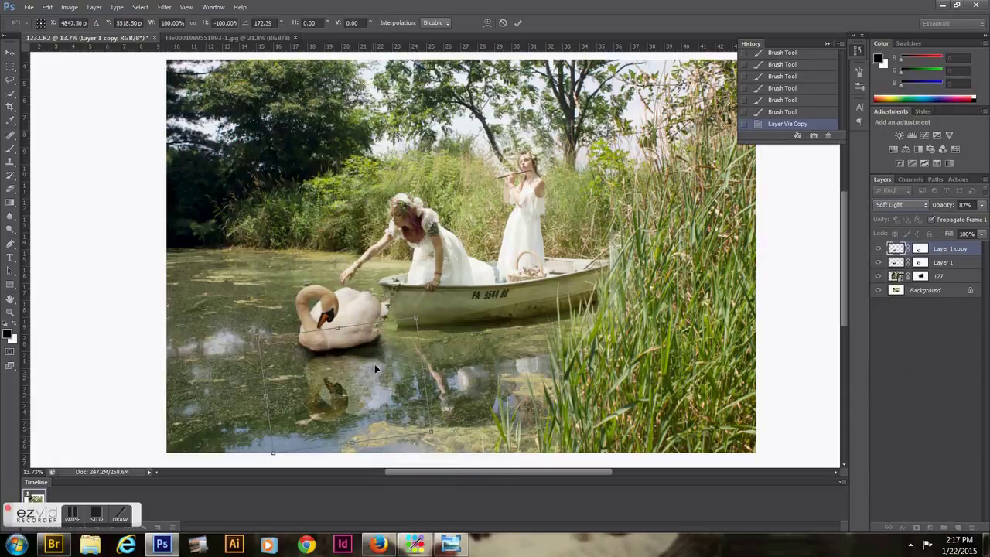
{"action": "mouse_move", "coordinate": [376, 349]}
{"action": "left_mouse_down"}
{"action": "mouse_move", "coordinate": [380, 341]}
{"action": "mouse_move", "coordinate": [341, 333]}
{"action": "left_mouse_up"}
{"action": "key", "text": "Return"}
- Lower the reflection's opacity and fade it into the water with a 10% brush
{"action": "key", "text": "b"}
{"action": "key", "text": "1"}
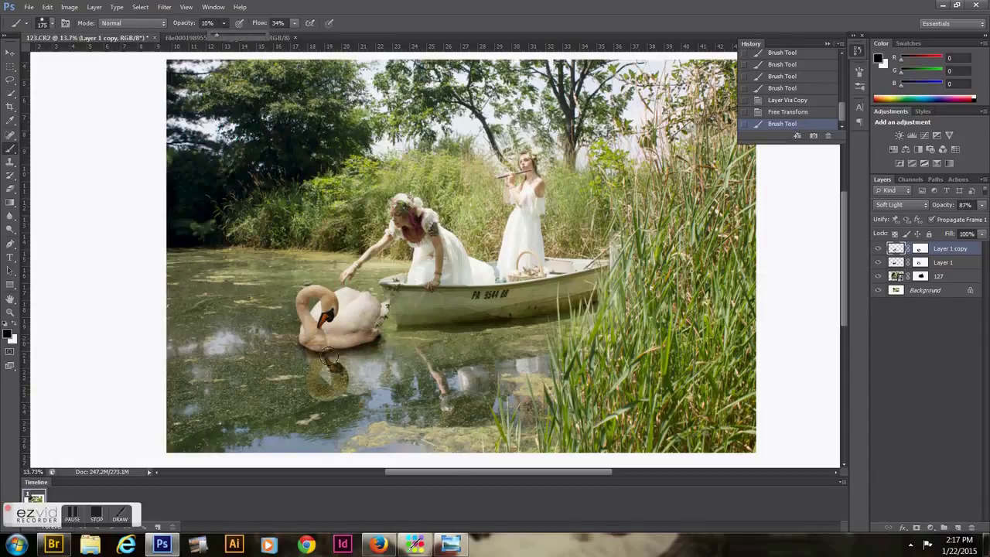
{"action": "key", "text": "5"}
{"action": "key", "text": "8"}
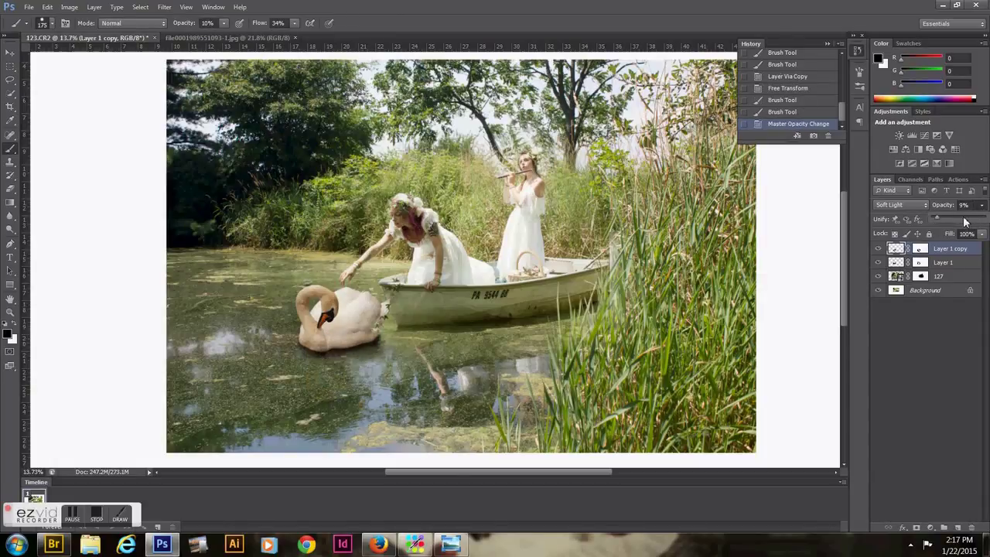
{"action": "left_click_drag", "start_coordinate": [388, 357], "coordinate": [295, 384]}
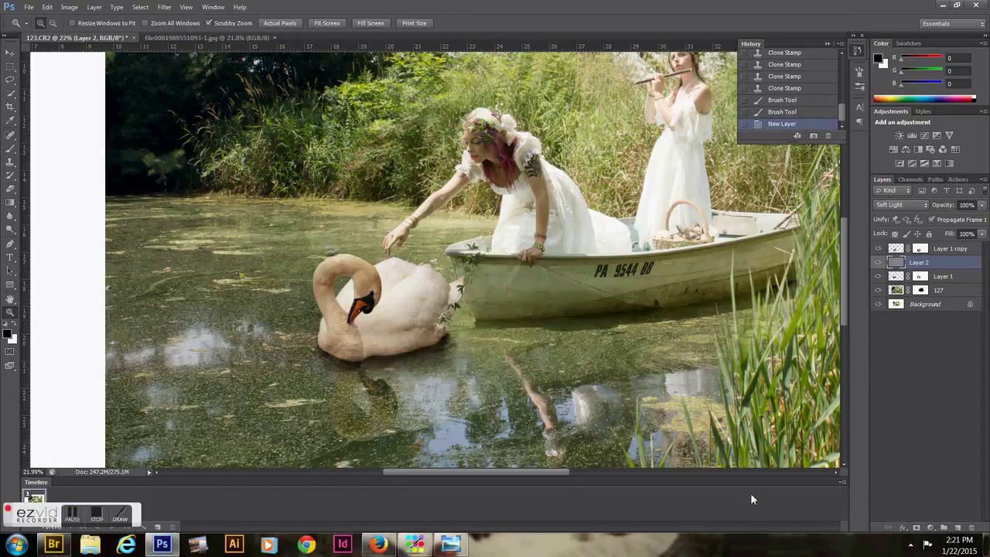
- Dodge the swan's neck to lighten its highlights
{"action": "key", "text": "o"}
{"action": "left_click_drag", "start_coordinate": [344, 259], "coordinate": [348, 267]}
{"action": "mouse_move", "coordinate": [355, 259]}
{"action": "left_mouse_down"}
{"action": "mouse_move", "coordinate": [367, 271]}
{"action": "mouse_move", "coordinate": [340, 263]}
{"action": "left_mouse_up"}
{"action": "mouse_move", "coordinate": [333, 267]}
{"action": "left_mouse_down"}
{"action": "mouse_move", "coordinate": [323, 287]}
{"action": "mouse_move", "coordinate": [330, 274]}
{"action": "left_mouse_up"}
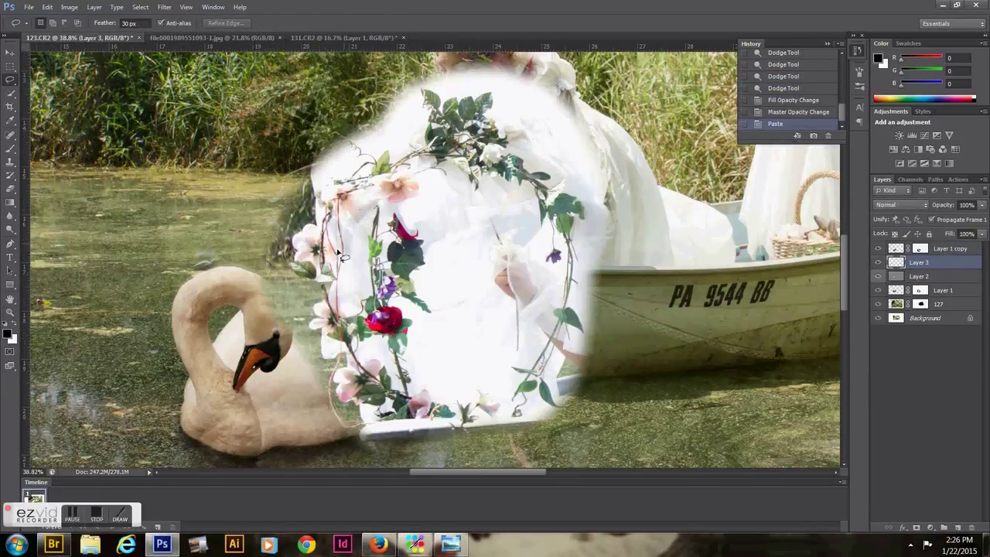
- Position the flower overlay over the swan and zoom out to view the composite
{"action": "left_click_drag", "start_coordinate": [947, 222], "coordinate": [937, 222]}
{"action": "key", "text": "ctrl+t"}
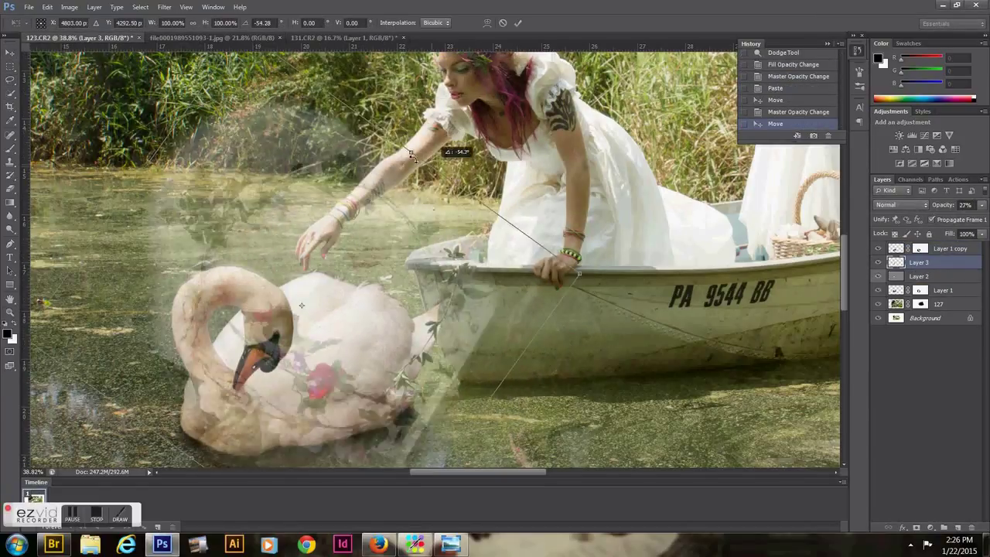
{"action": "mouse_move", "coordinate": [320, 316]}
{"action": "left_mouse_down"}
{"action": "mouse_move", "coordinate": [385, 394]}
{"action": "mouse_move", "coordinate": [435, 349]}
{"action": "left_mouse_up"}
{"action": "key", "text": "Return"}
{"action": "key", "text": "z"}
{"action": "mouse_move", "coordinate": [463, 306]}
{"action": "left_mouse_down"}
{"action": "mouse_move", "coordinate": [402, 306]}
{"action": "mouse_move", "coordinate": [417, 315]}
{"action": "left_mouse_up"}
- Set the overlay to 74% opacity, then rotate, shrink and move it beside the boat
{"action": "key", "text": "7"}
{"action": "key", "text": "4"}
{"action": "key", "text": "v"}
{"action": "key", "text": "ctrl+t"}
{"action": "left_click_drag", "start_coordinate": [341, 357], "coordinate": [363, 339]}
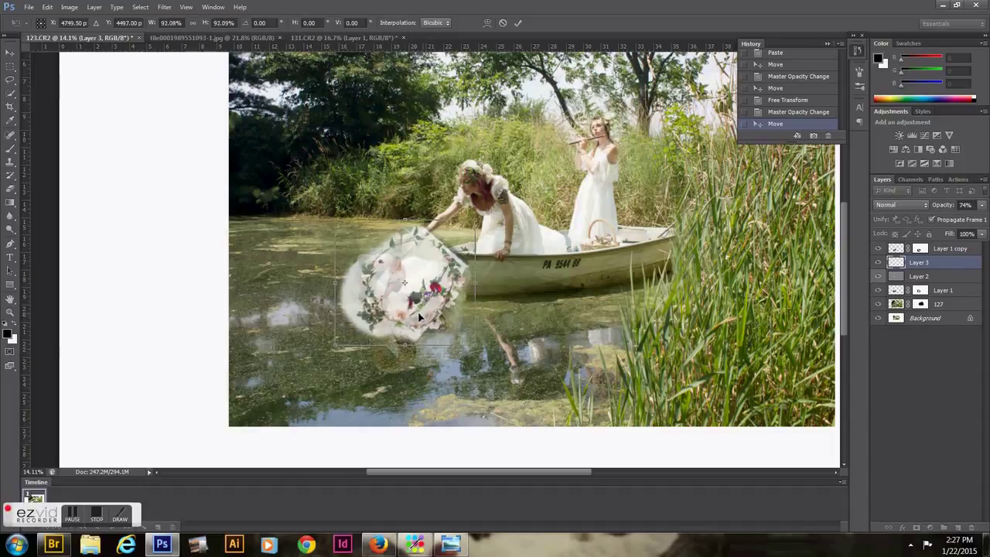
{"action": "left_click_drag", "start_coordinate": [488, 232], "coordinate": [477, 242]}
{"action": "left_click_drag", "start_coordinate": [408, 286], "coordinate": [634, 309]}
{"action": "key", "text": "Return"}
- Mask the overlay with a Color Range sampled on the swan at fuzziness 164, then invert it
{"action": "key", "text": "z"}
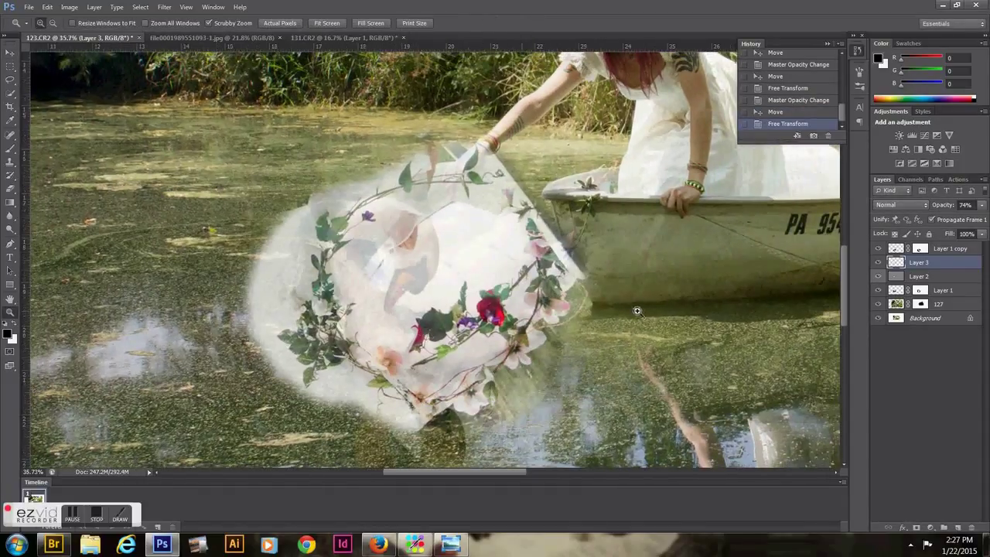
{"action": "left_click", "coordinate": [922, 526]}
{"action": "left_click", "coordinate": [140, 7]}
{"action": "left_click", "coordinate": [158, 111]}
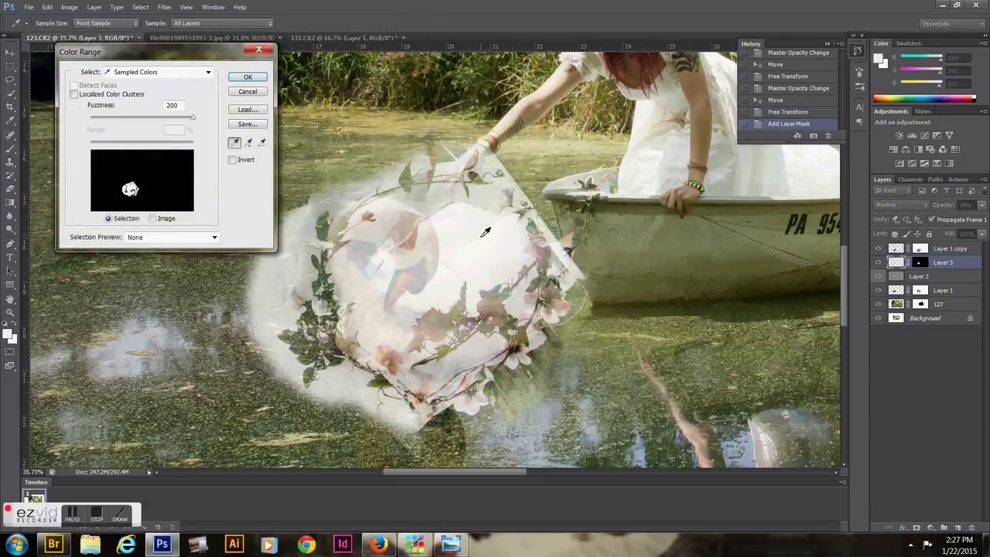
{"action": "left_click", "coordinate": [329, 270]}
{"action": "left_click_drag", "start_coordinate": [192, 117], "coordinate": [174, 117]}
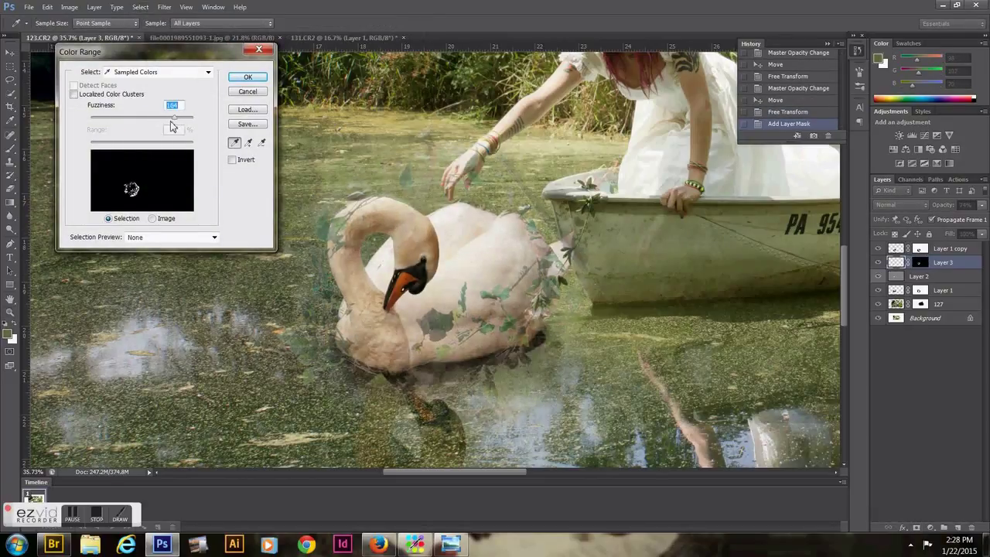
{"action": "left_click", "coordinate": [483, 258]}
{"action": "key", "text": "Return"}
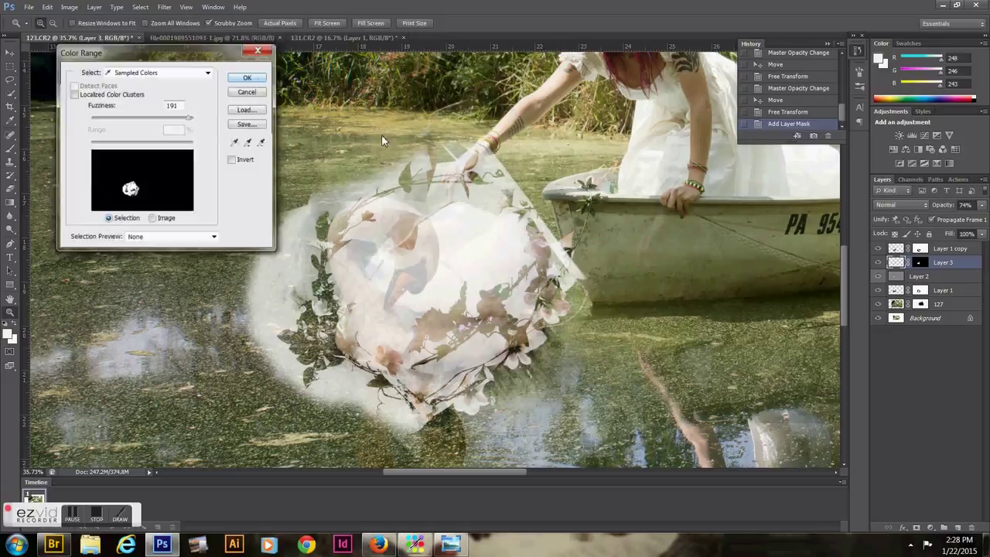
{"action": "key", "text": "ctrl+i"}
{"action": "left_click_drag", "start_coordinate": [434, 333], "coordinate": [464, 328]}
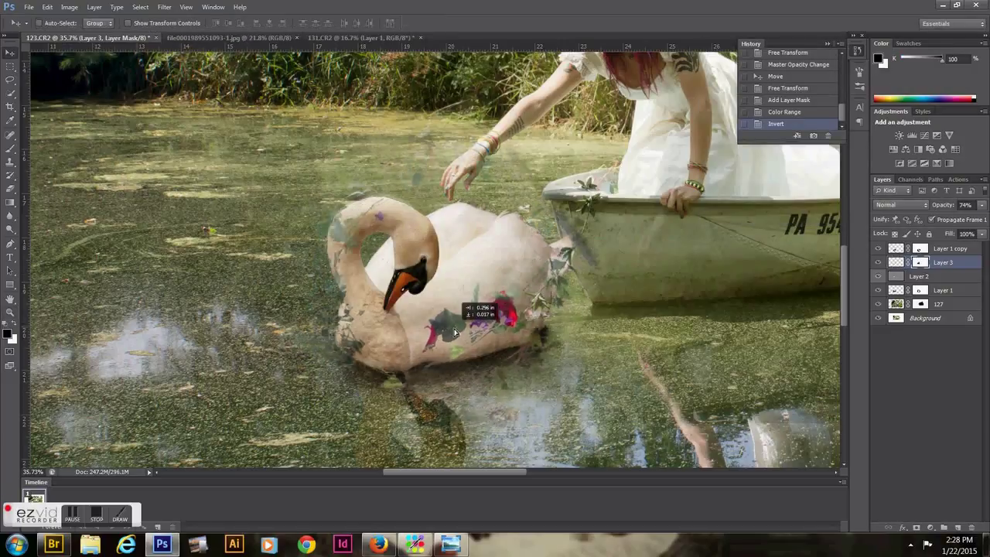
{"action": "scroll", "coordinate": [387, 247], "scroll_direction": "up", "scroll_amount": 2}
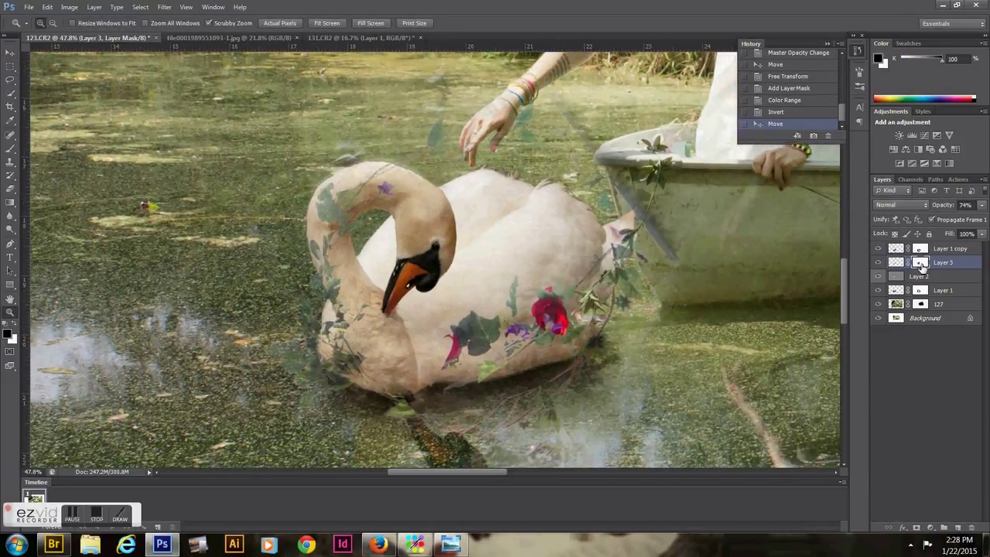
- Resample the swan's colours in Color Range and confirm the new selection
{"action": "left_click", "coordinate": [68, 6]}
{"action": "left_click", "coordinate": [159, 115]}
{"action": "left_click", "coordinate": [487, 321]}
{"action": "left_click", "coordinate": [255, 91]}
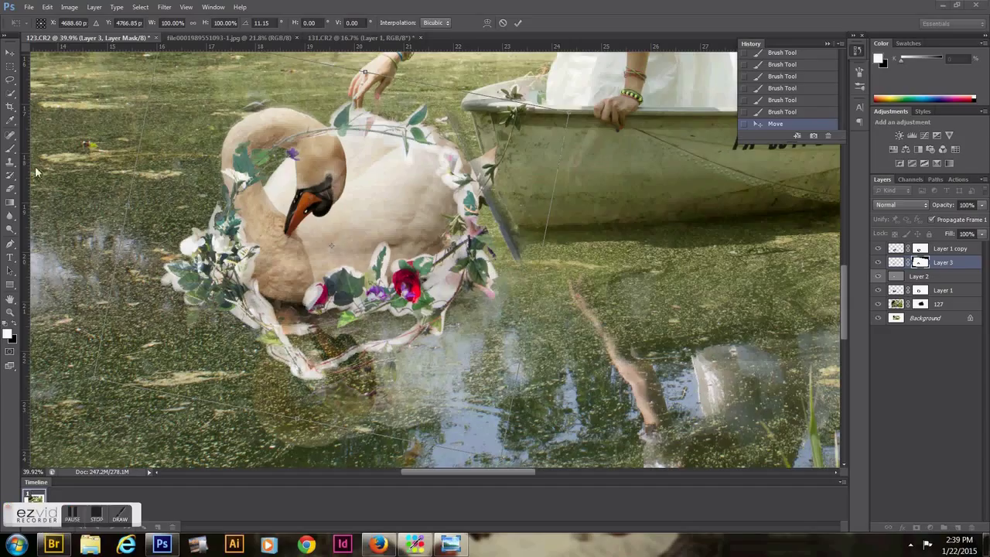
- Touch up Layer 3's mask with a brush around the swan's neck and the wreath's top leaves
{"action": "left_click", "coordinate": [10, 148]}
{"action": "key", "text": "Return"}
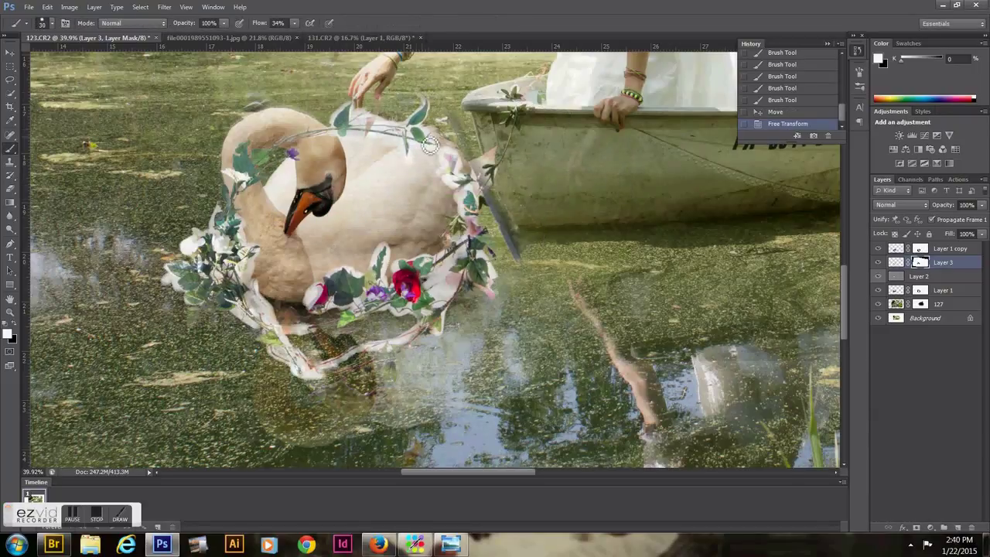
{"action": "left_click_drag", "start_coordinate": [287, 152], "coordinate": [262, 168]}
{"action": "left_click_drag", "start_coordinate": [427, 96], "coordinate": [433, 149]}
{"action": "left_click_drag", "start_coordinate": [282, 162], "coordinate": [275, 167]}
{"action": "left_click_drag", "start_coordinate": [351, 140], "coordinate": [348, 140]}
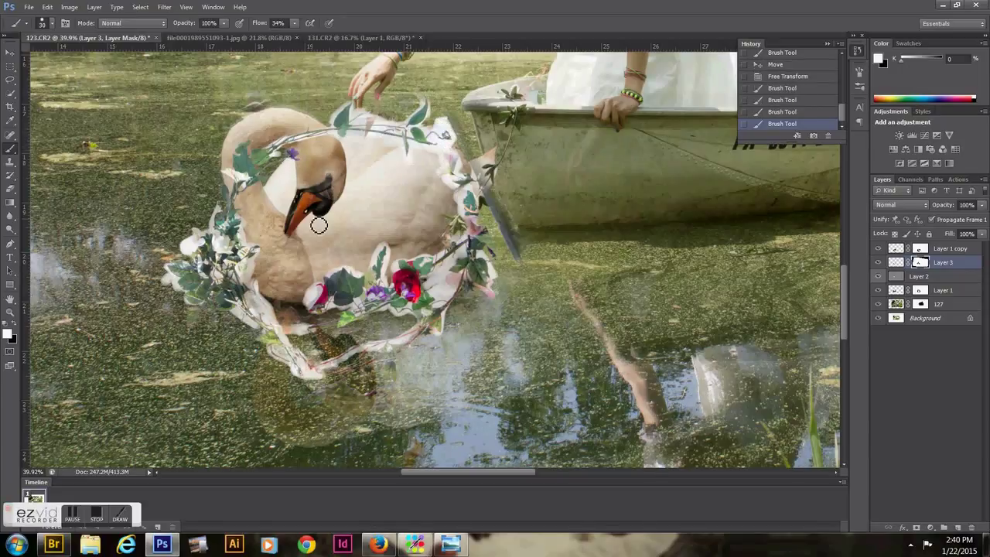
- Lasso the vine, apply Layer 3's mask, paste the vine to a new layer and hide Layer 3
{"action": "key", "text": "l"}
{"action": "left_click_drag", "start_coordinate": [370, 100], "coordinate": [395, 91]}
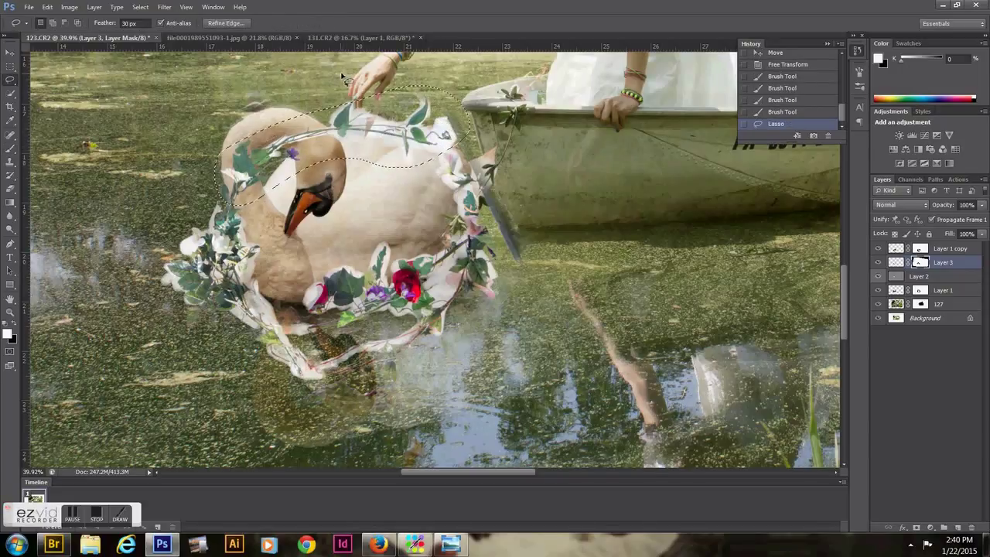
{"action": "key", "text": "ctrl+j"}
{"action": "key", "text": "ctrl+z"}
{"action": "key", "text": "ctrl+z"}
{"action": "key", "text": "ctrl+z"}
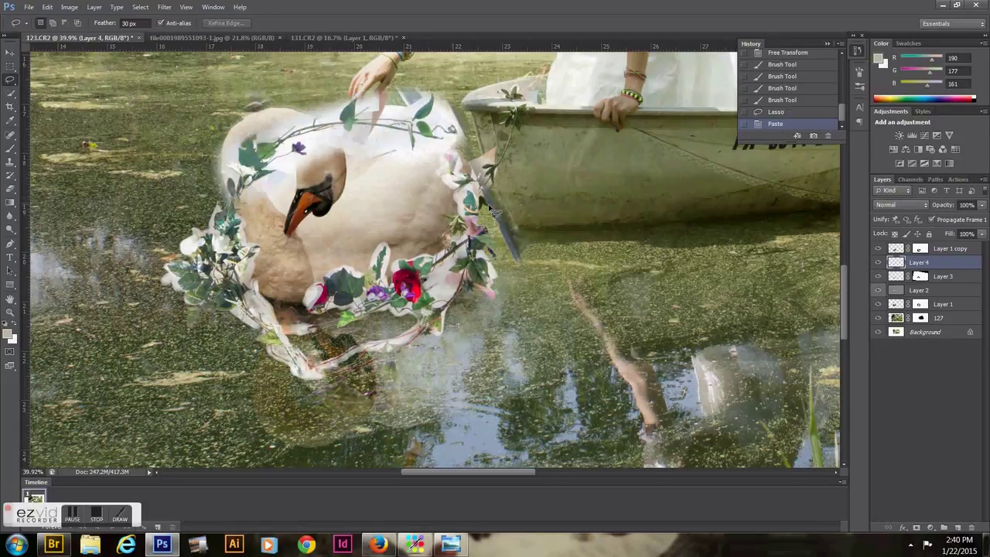
{"action": "right_click", "coordinate": [916, 265]}
{"action": "left_click", "coordinate": [860, 300]}
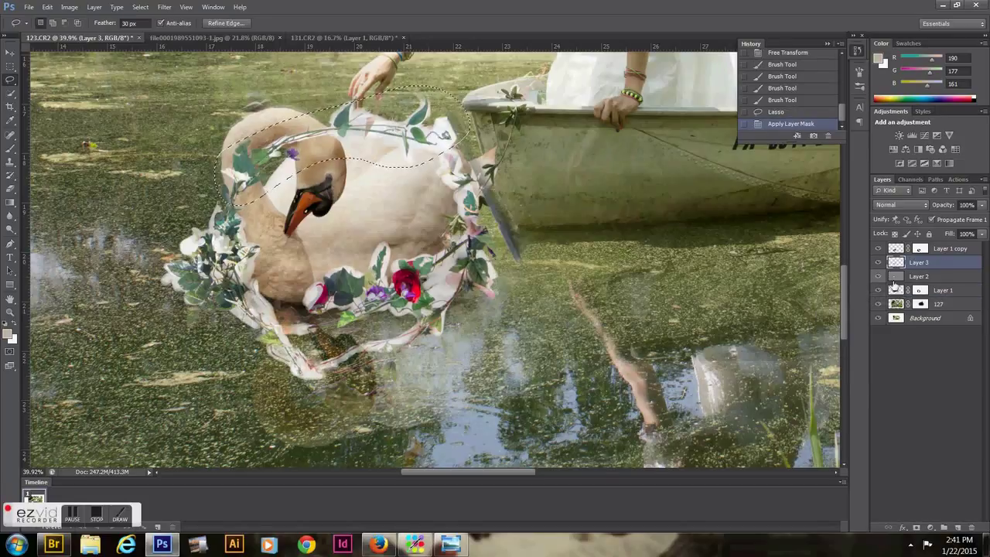
{"action": "key", "text": "ctrl+c"}
{"action": "key", "text": "ctrl+v"}
{"action": "left_click", "coordinate": [877, 276]}
- Flip, rotate and position the pasted vine so it wraps around the swan's lower body
{"action": "key", "text": "ctrl+t"}
{"action": "left_click_drag", "start_coordinate": [485, 225], "coordinate": [232, 62]}
{"action": "mouse_move", "coordinate": [443, 155]}
{"action": "left_mouse_down"}
{"action": "mouse_move", "coordinate": [443, 275]}
{"action": "mouse_move", "coordinate": [419, 253]}
{"action": "left_mouse_up"}
{"action": "left_click_drag", "start_coordinate": [456, 340], "coordinate": [442, 357]}
{"action": "left_click_drag", "start_coordinate": [424, 270], "coordinate": [418, 265]}
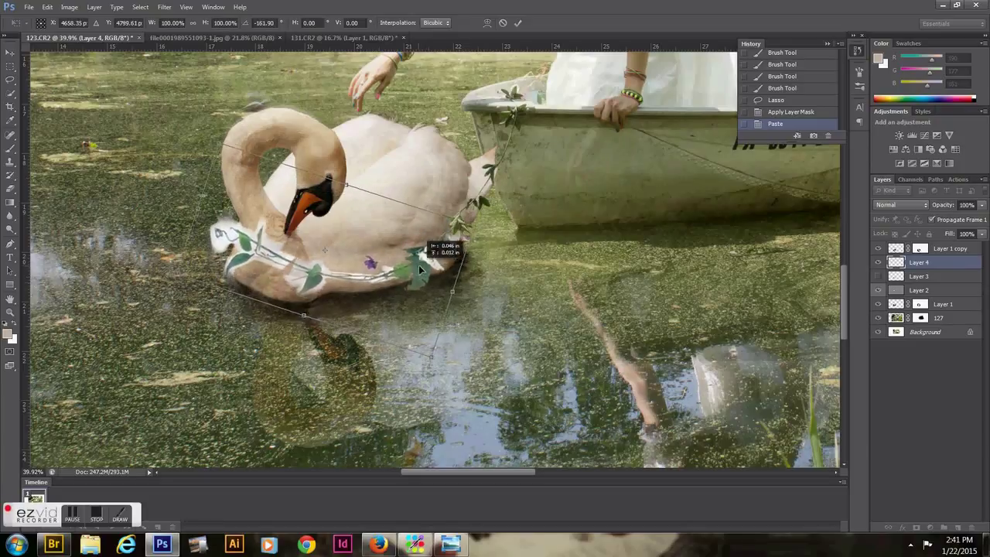
{"action": "left_click_drag", "start_coordinate": [461, 320], "coordinate": [467, 314]}
{"action": "left_click_drag", "start_coordinate": [417, 277], "coordinate": [414, 275]}
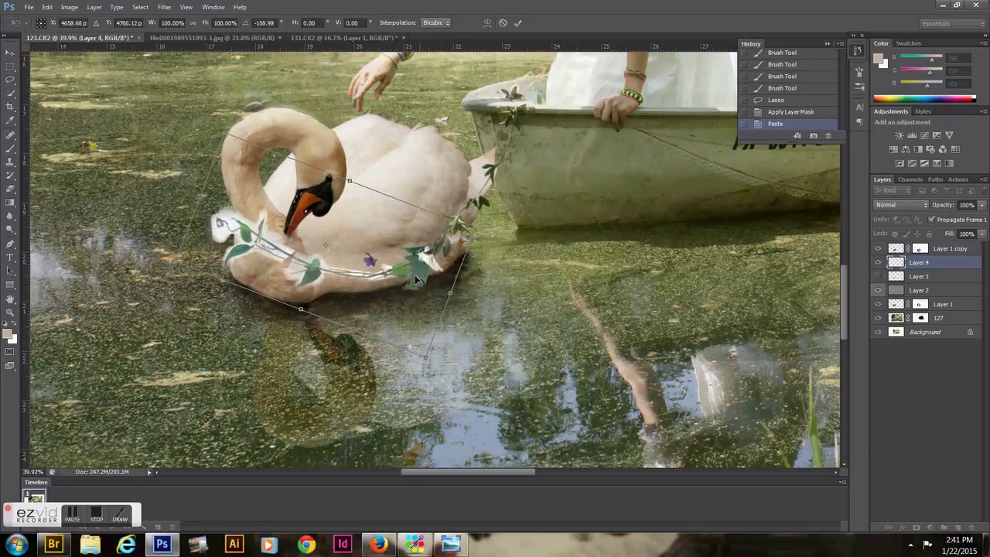
{"action": "left_click_drag", "start_coordinate": [462, 318], "coordinate": [470, 305]}
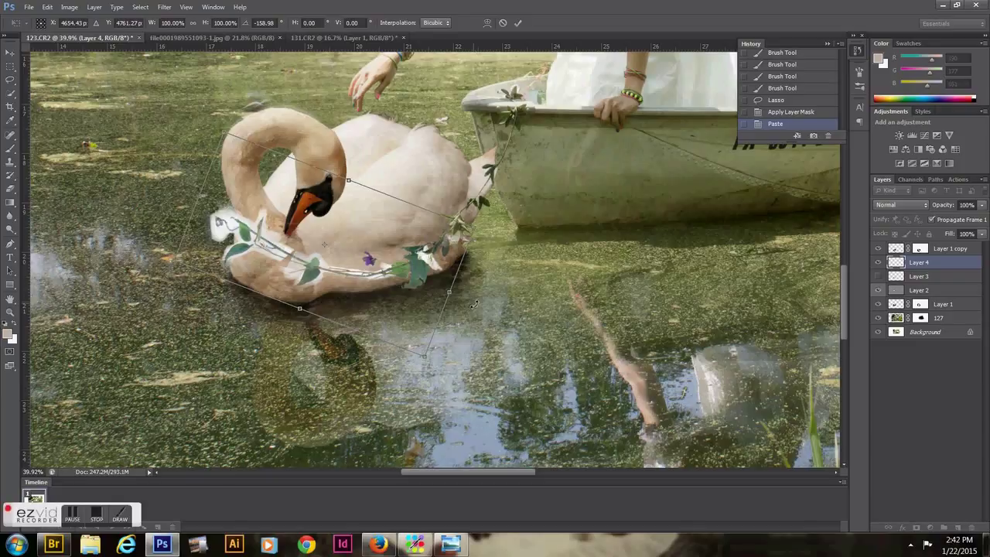
{"action": "key", "text": "Return"}
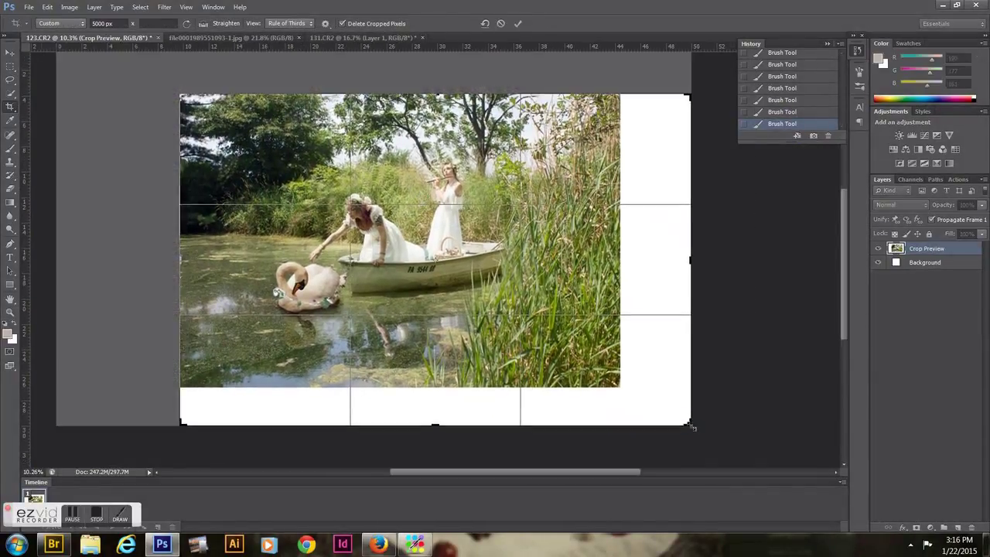
- Commit the crop and clear a first stray ribbon area on the vine with the Magic Wand
{"action": "key", "text": "Return"}
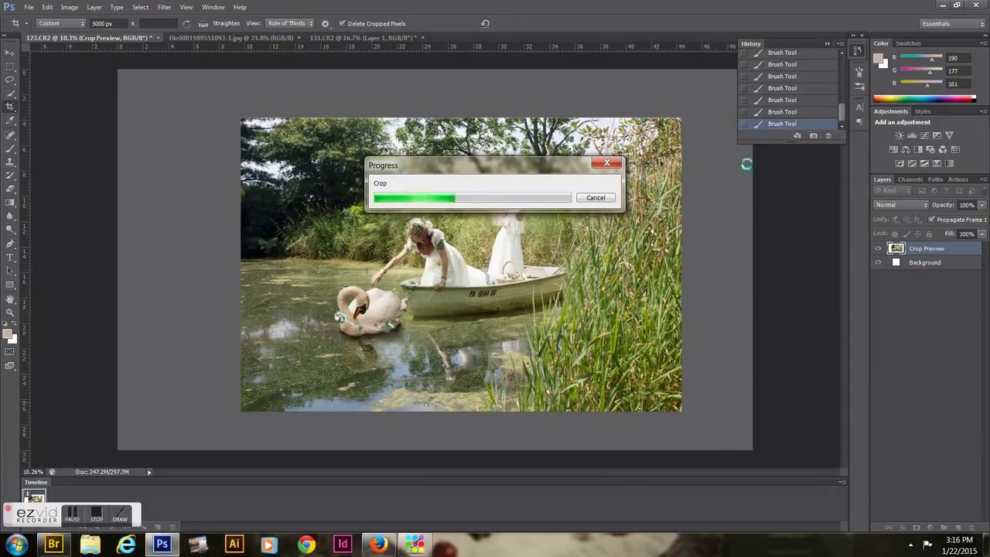
{"action": "scroll", "coordinate": [474, 228], "scroll_direction": "up", "scroll_amount": 4}
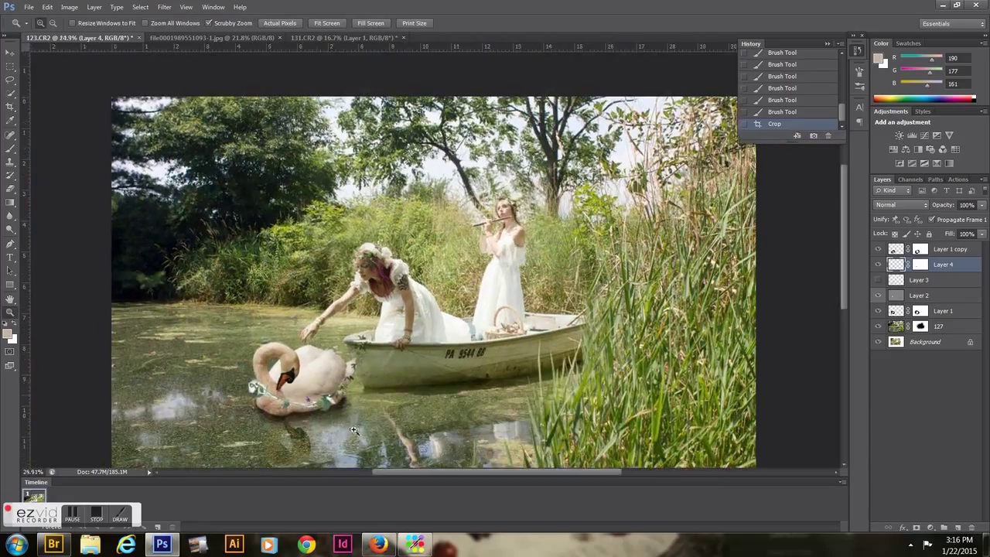
{"action": "scroll", "coordinate": [294, 410], "scroll_direction": "up", "scroll_amount": 5}
{"action": "left_click", "coordinate": [10, 92]}
{"action": "left_click", "coordinate": [31, 102]}
{"action": "left_click", "coordinate": [174, 336]}
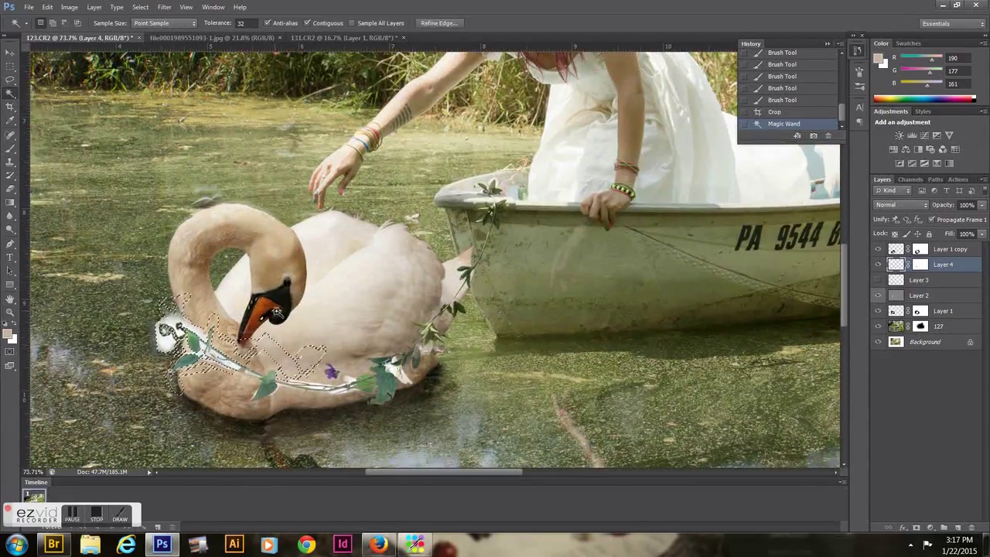
{"action": "key", "text": "Delete"}
- Delete two more ribbon pieces from the vine
{"action": "left_click", "coordinate": [287, 405]}
{"action": "key", "text": "Delete"}
{"action": "left_click", "coordinate": [309, 382]}
{"action": "key", "text": "Delete"}
- Zoom in on the swan and delete the ribbon and stray stem pixels around the vine
{"action": "key", "text": "z"}
{"action": "scroll", "coordinate": [288, 338], "scroll_direction": "up", "scroll_amount": 3}
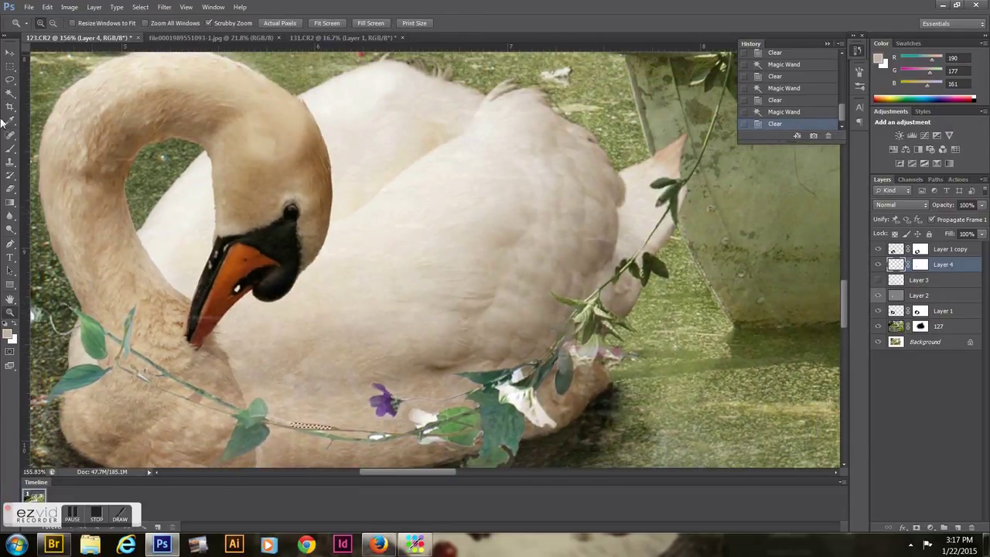
{"action": "left_click", "coordinate": [10, 92]}
{"action": "left_click", "coordinate": [178, 433]}
{"action": "left_click", "coordinate": [437, 446]}
{"action": "key", "text": "Delete"}
{"action": "left_click", "coordinate": [139, 375]}
{"action": "key", "text": "Delete"}
- Drop the selection and paint out stray vine bits on Layer 4's mask
{"action": "left_click", "coordinate": [417, 437]}
{"action": "key", "text": "Delete"}
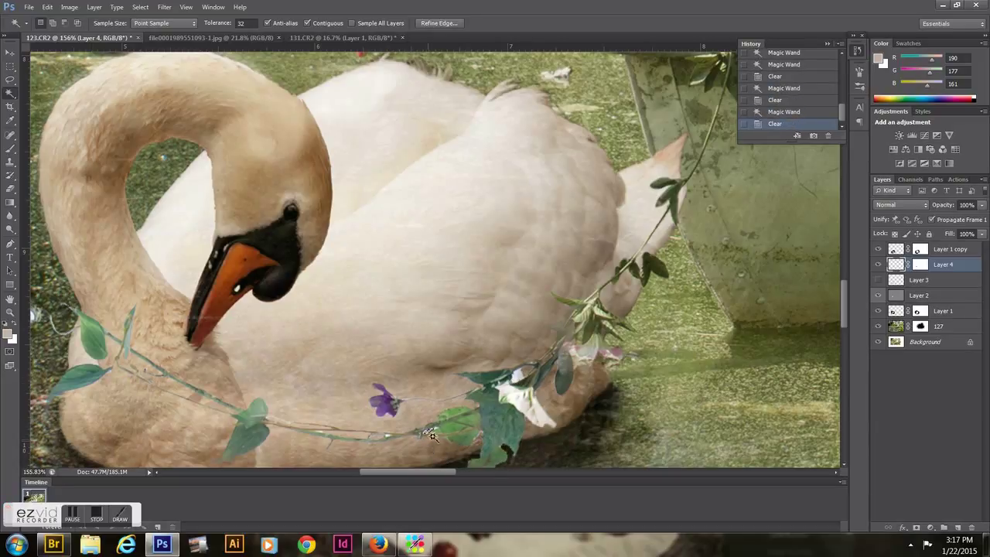
{"action": "scroll", "coordinate": [309, 436], "scroll_direction": "left", "scroll_amount": 5}
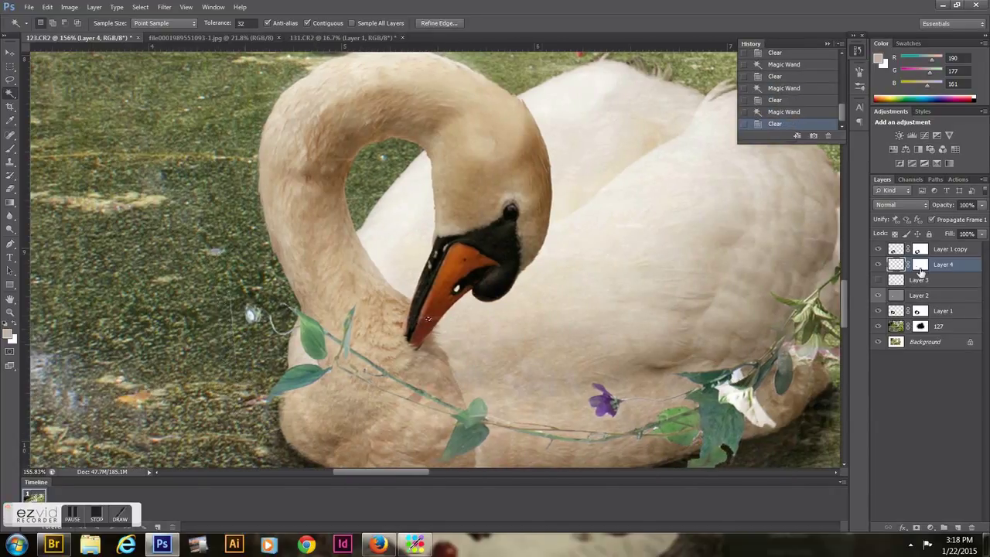
{"action": "key", "text": "b"}
{"action": "left_click", "coordinate": [386, 329]}
{"action": "key", "text": "ctrl+d"}
{"action": "left_click", "coordinate": [409, 412]}
{"action": "left_click", "coordinate": [409, 412]}
{"action": "scroll", "coordinate": [433, 259], "scroll_direction": "down", "scroll_amount": 5}
- Refine the vine stem mask with a finer brush and nudge the vine layer
{"action": "key", "text": "bracketleft"}
{"action": "key", "text": "bracketleft"}
{"action": "key", "text": "bracketleft"}
{"action": "left_click", "coordinate": [532, 198]}
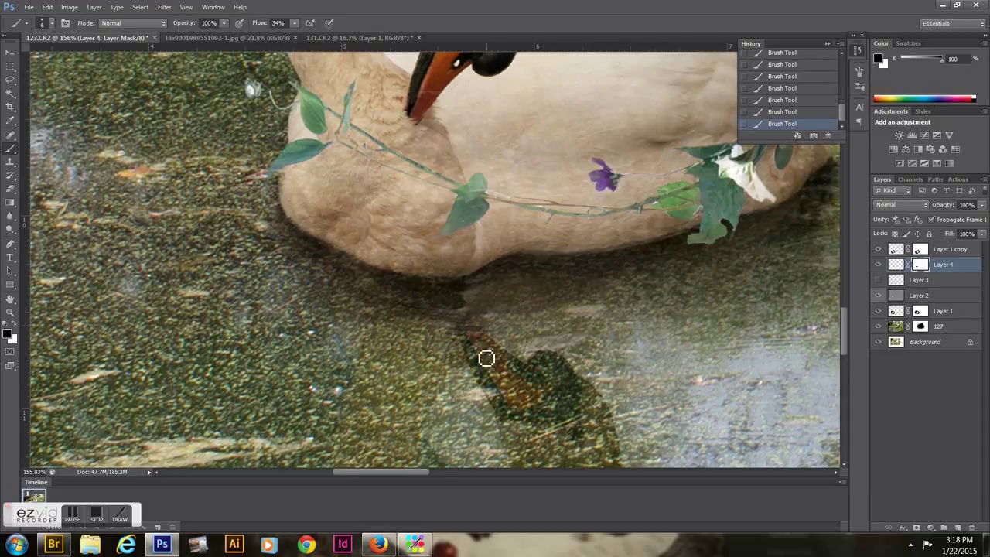
{"action": "scroll", "coordinate": [486, 358], "scroll_direction": "right", "scroll_amount": 5}
{"action": "scroll", "coordinate": [486, 358], "scroll_direction": "up", "scroll_amount": 2}
{"action": "key", "text": "v"}
{"action": "left_click_drag", "start_coordinate": [124, 205], "coordinate": [112, 217]}
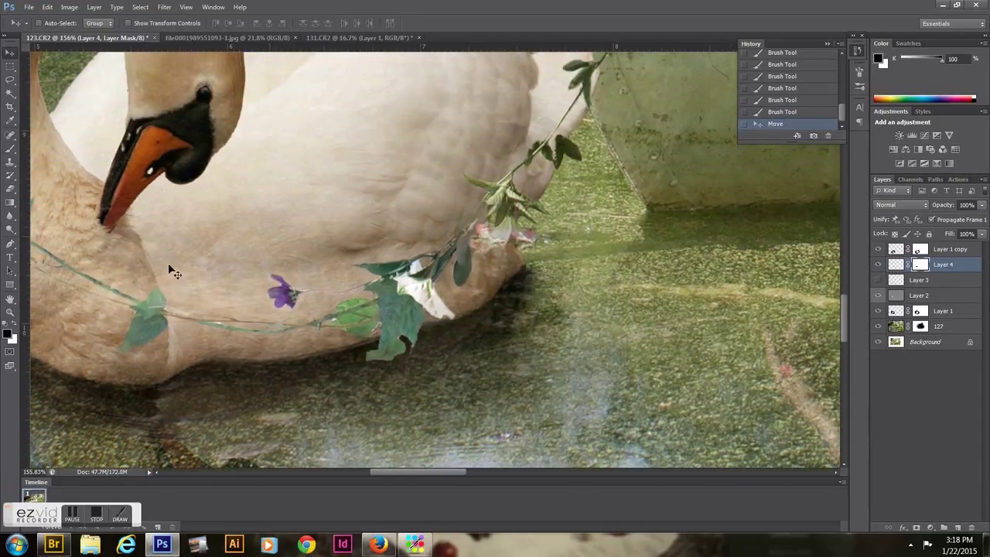
{"action": "key", "text": "b"}
{"action": "left_click", "coordinate": [485, 224]}
- Shift the vine up and right on the swan, touch up its mask in black, and zoom out
{"action": "key", "text": "v"}
{"action": "mouse_move", "coordinate": [457, 243]}
{"action": "left_mouse_down"}
{"action": "mouse_move", "coordinate": [467, 235]}
{"action": "mouse_move", "coordinate": [476, 266]}
{"action": "left_mouse_up"}
{"action": "key", "text": "b"}
{"action": "left_click", "coordinate": [480, 244]}
{"action": "key", "text": "x"}
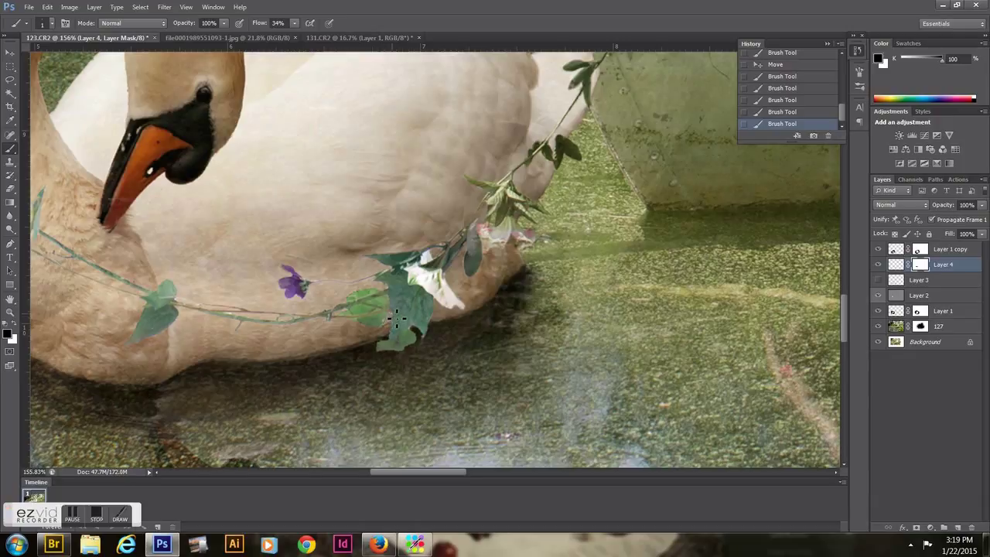
{"action": "scroll", "coordinate": [244, 260], "scroll_direction": "left", "scroll_amount": 5}
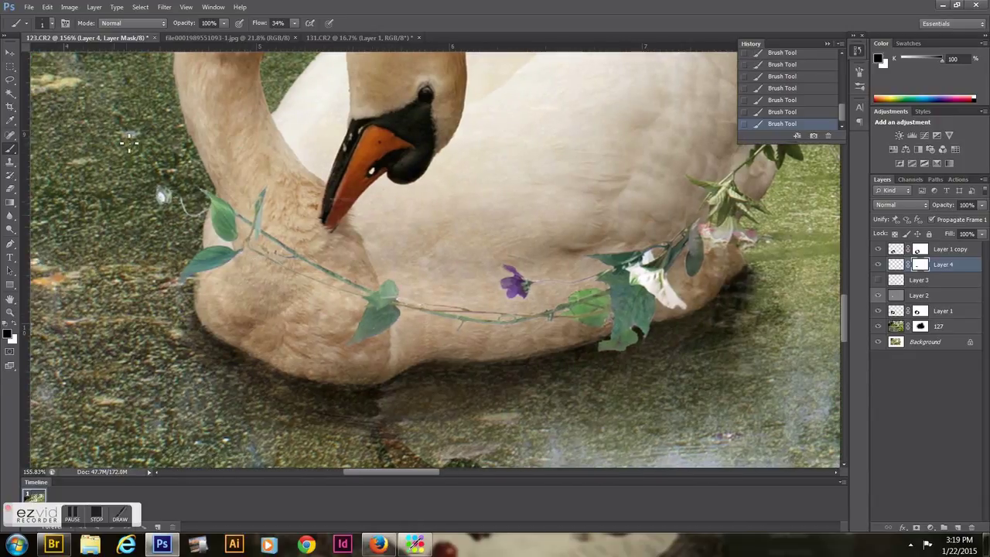
{"action": "key", "text": "z"}
{"action": "key", "text": "ctrl+minus"}
{"action": "key", "text": "ctrl+minus"}
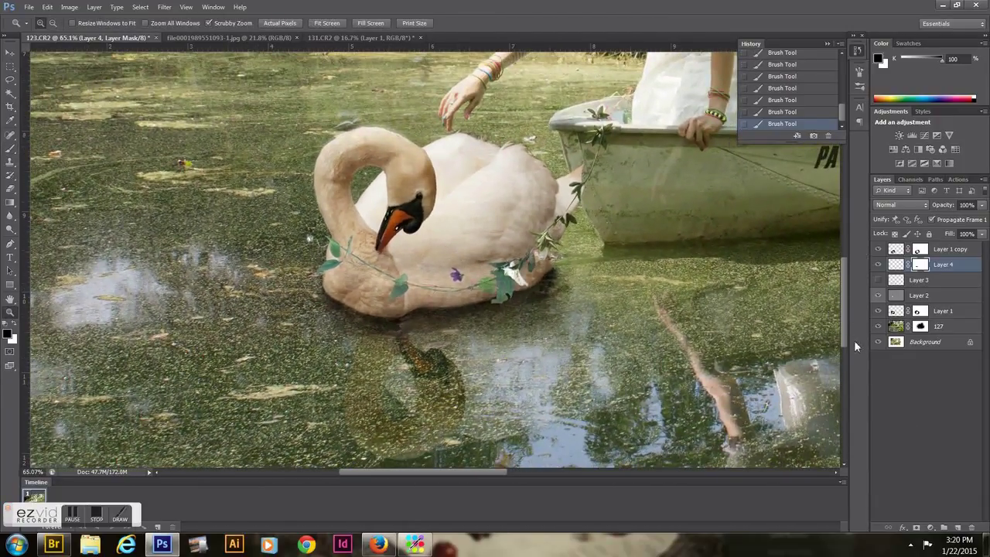
- Show the wreath layer again and drag the whole wreath far to the left
{"action": "left_click", "coordinate": [878, 290]}
{"action": "key", "text": "v"}
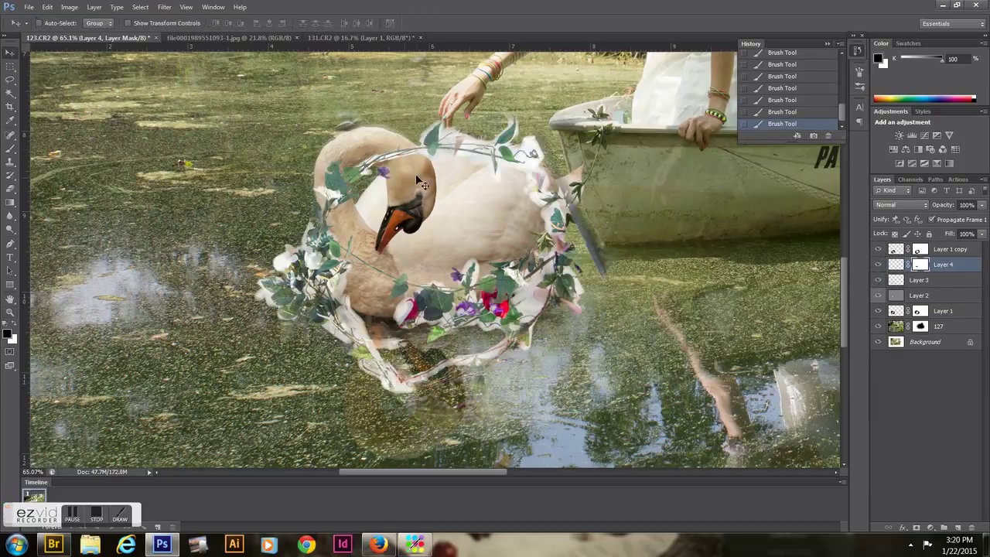
{"action": "left_click_drag", "start_coordinate": [628, 172], "coordinate": [389, 226]}
{"action": "key", "text": "ctrl+z"}
{"action": "left_click_drag", "start_coordinate": [417, 170], "coordinate": [159, 124]}
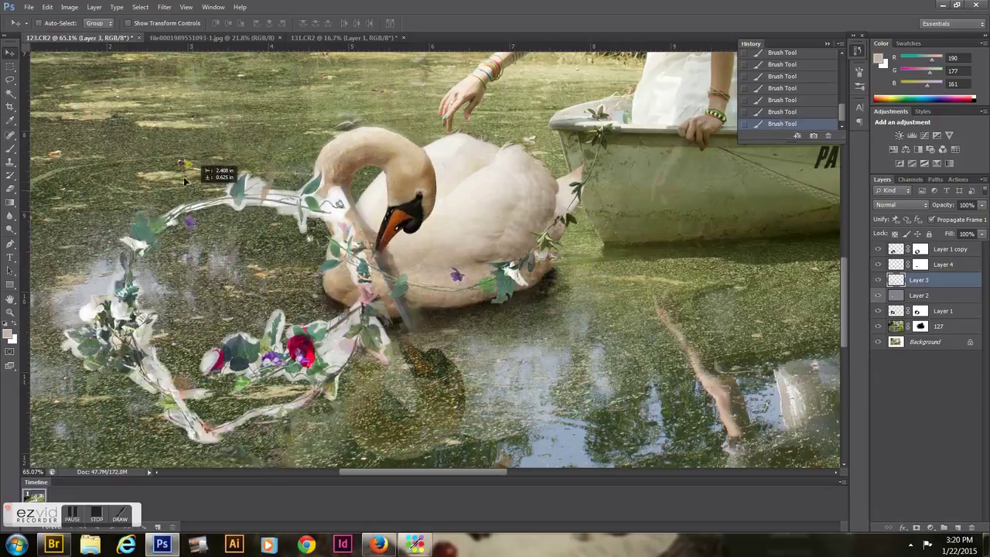
- Step back in History and create a new empty Layer 5 above Layer 4 for cloning
{"action": "key", "text": "s"}
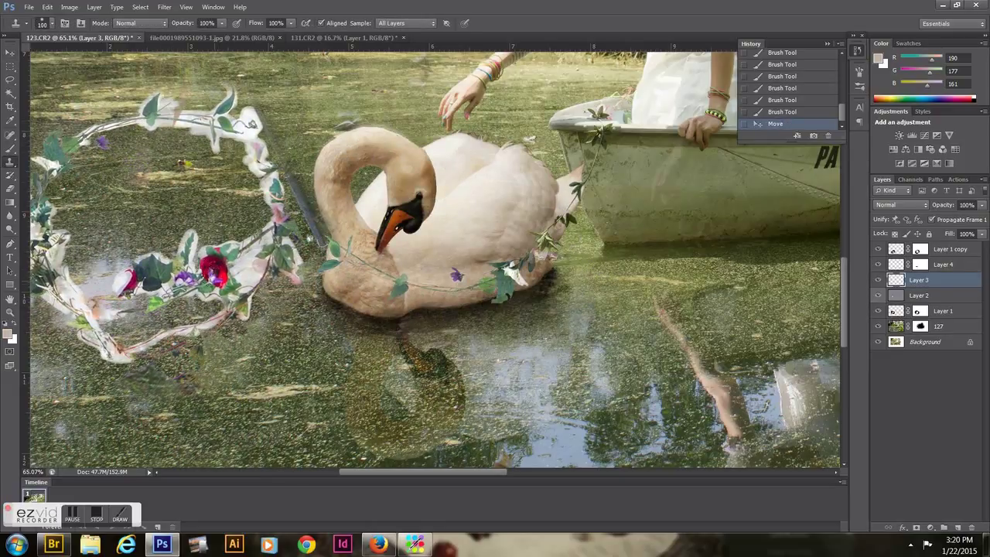
{"action": "left_click", "coordinate": [340, 259]}
{"action": "left_click", "coordinate": [769, 112]}
{"action": "key", "text": "ctrl+shift+alt+n"}
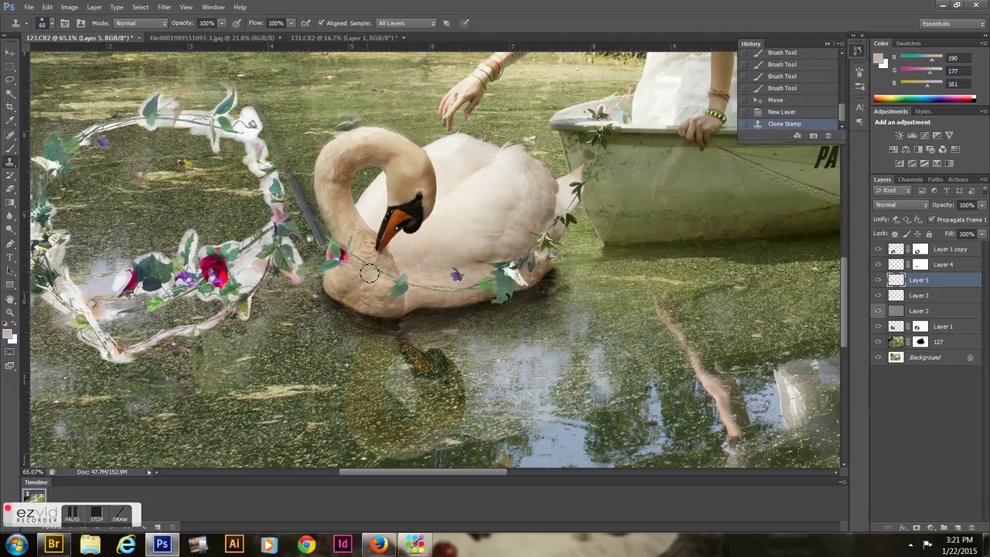
{"action": "key", "text": "ctrl+bracketright"}
- Clone a red flower onto the swan's neck, revert it in History, and hide wreath Layer 3
{"action": "left_click", "coordinate": [340, 254]}
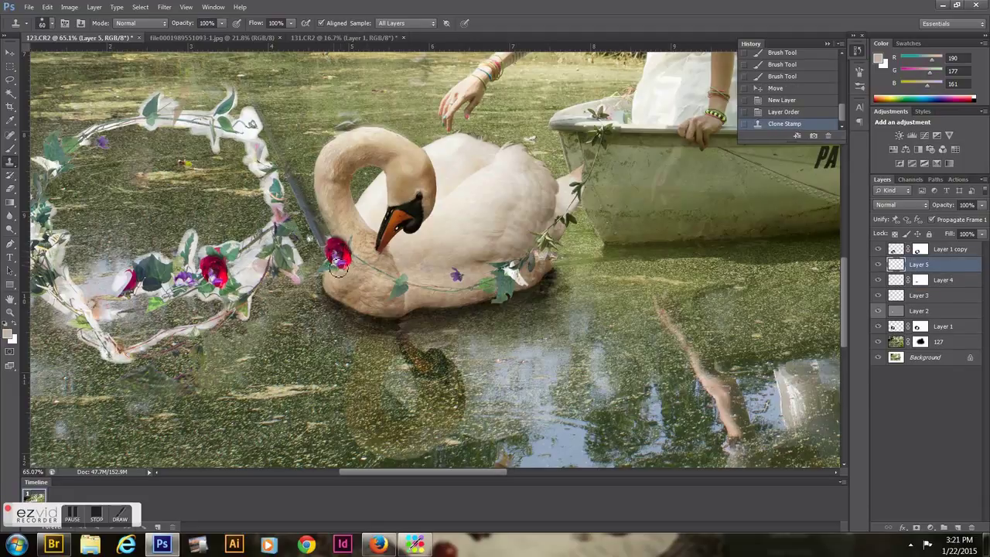
{"action": "left_click", "coordinate": [334, 259]}
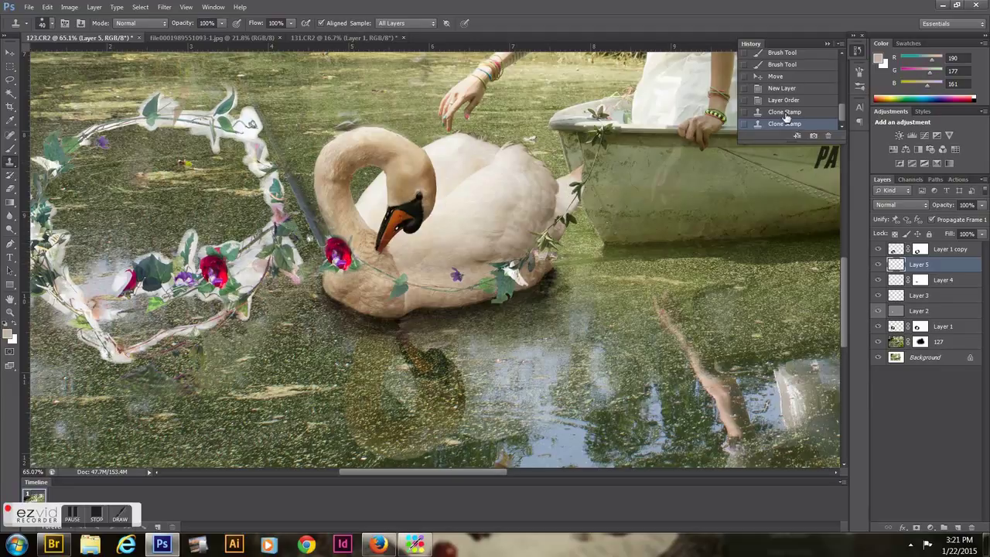
{"action": "left_click", "coordinate": [781, 87]}
{"action": "left_click", "coordinate": [877, 295]}
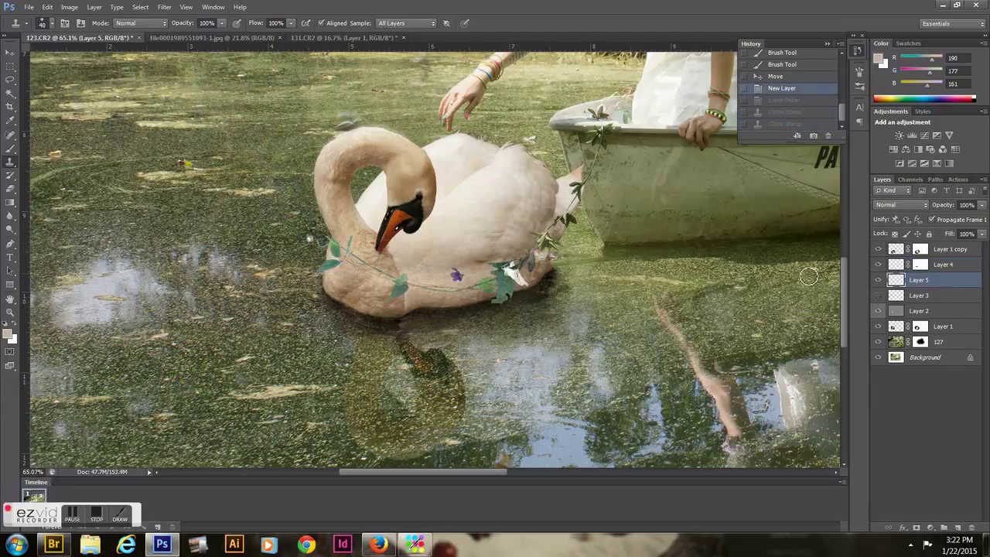
{"action": "left_click", "coordinate": [886, 268]}
- Add a Curves adjustment clipped to Layer 4 and adjust its Red, Green and Blue curves
{"action": "left_click", "coordinate": [943, 527]}
{"action": "left_click", "coordinate": [889, 348]}
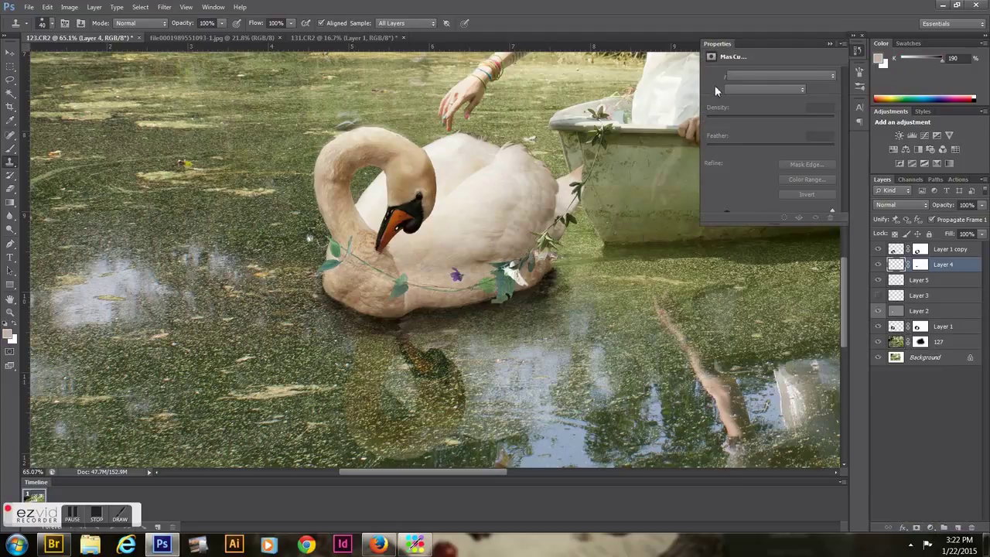
{"action": "left_click", "coordinate": [765, 89]}
{"action": "left_click", "coordinate": [766, 103]}
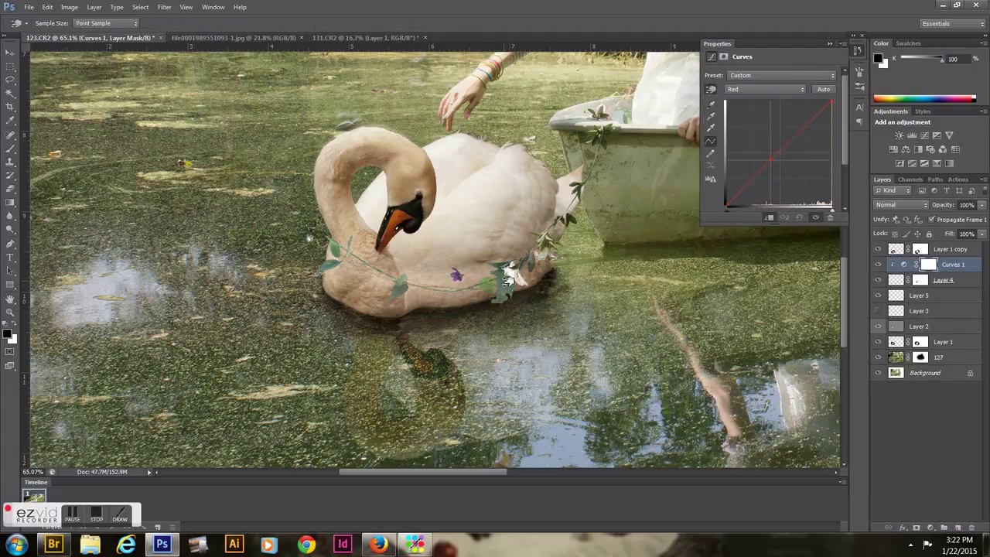
{"action": "left_click", "coordinate": [510, 276]}
{"action": "left_click", "coordinate": [800, 90]}
{"action": "left_click", "coordinate": [797, 131]}
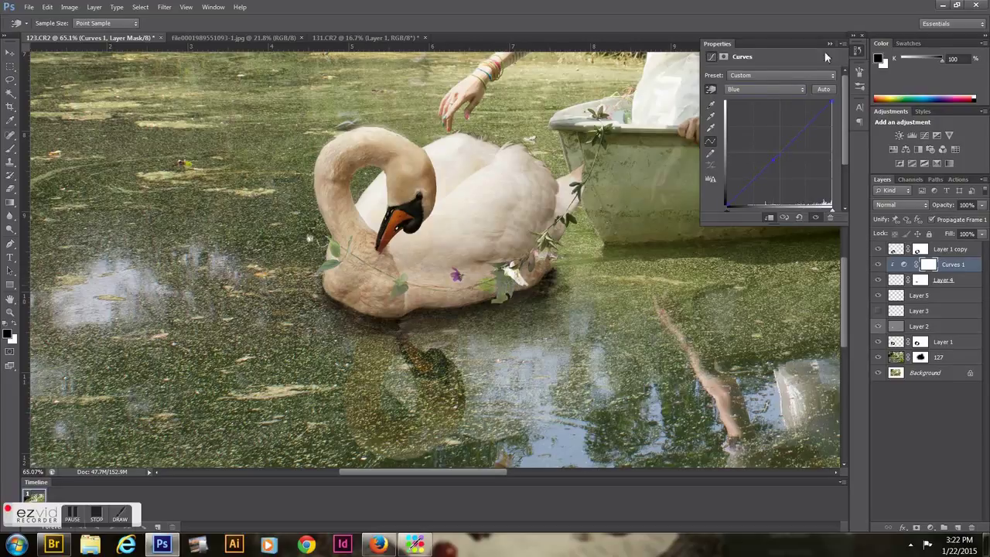
{"action": "left_click", "coordinate": [877, 265]}
- Merge the Curves tweak and garland layers into the single layer 'Curves 1 copy'
{"action": "key", "text": "ctrl+e"}
{"action": "key", "text": "ctrl+j"}
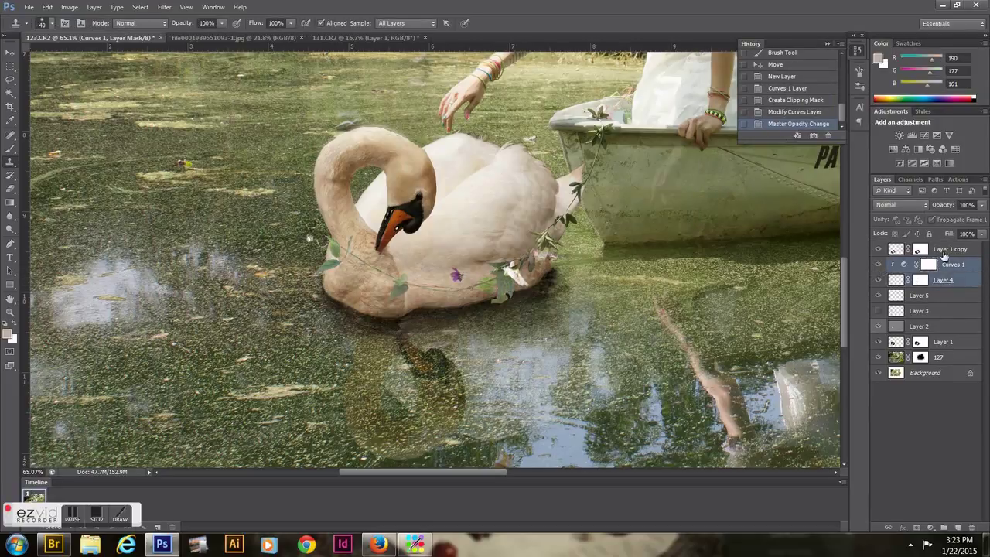
{"action": "key", "text": "s"}
{"action": "left_click", "coordinate": [940, 288], "text": "shift"}
{"action": "right_click", "coordinate": [940, 288]}
{"action": "left_click", "coordinate": [863, 400]}
{"action": "key", "text": "ctrl+j"}
{"action": "key", "text": "ctrl+e"}
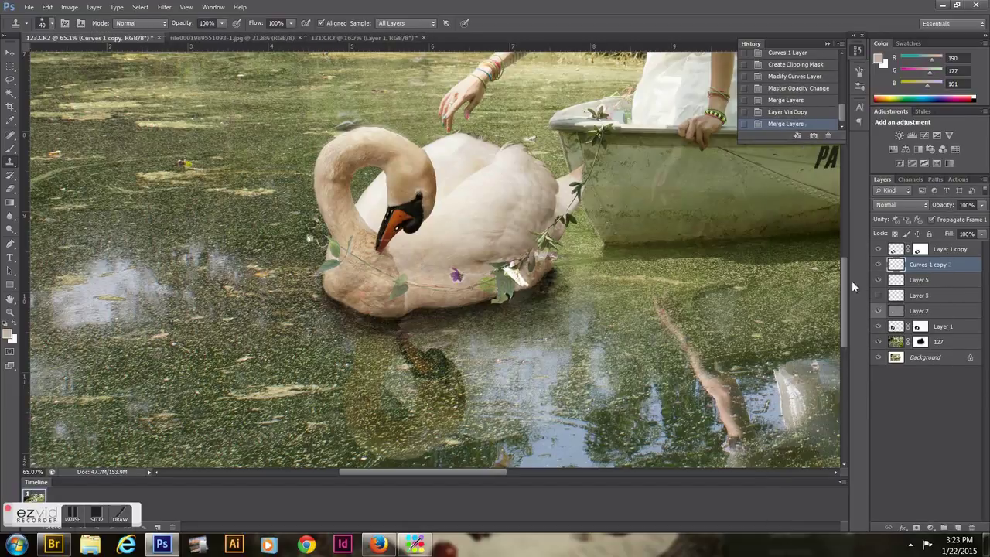
- Delete the unused Layer 5 and reorder Curves 1 copy and Layer 1 copy
{"action": "left_click", "coordinate": [920, 280]}
{"action": "key", "text": "Delete"}
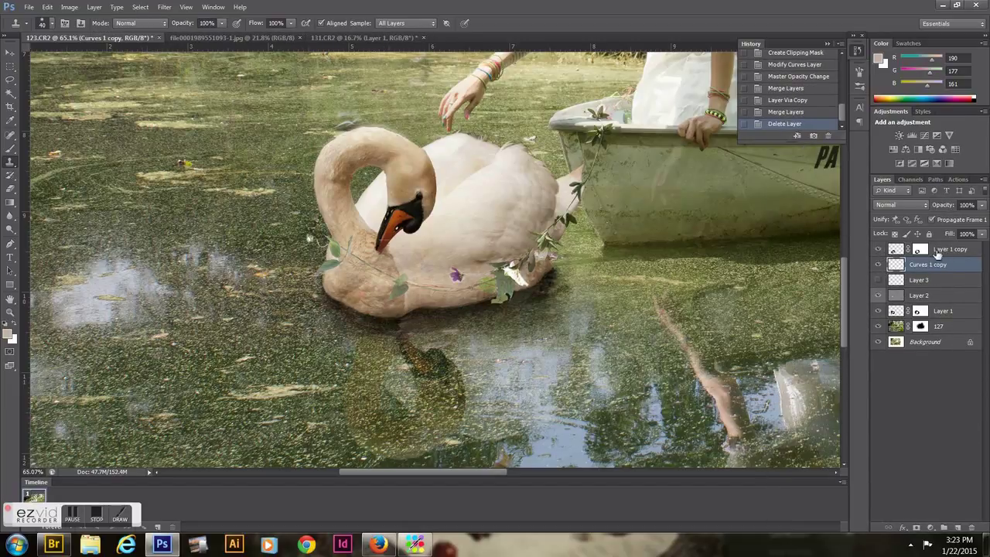
{"action": "right_click", "coordinate": [945, 249]}
{"action": "key", "text": "Escape"}
{"action": "key", "text": "ctrl+bracketleft"}
{"action": "left_click", "coordinate": [931, 252]}
{"action": "left_click_drag", "start_coordinate": [933, 270], "coordinate": [925, 257]}
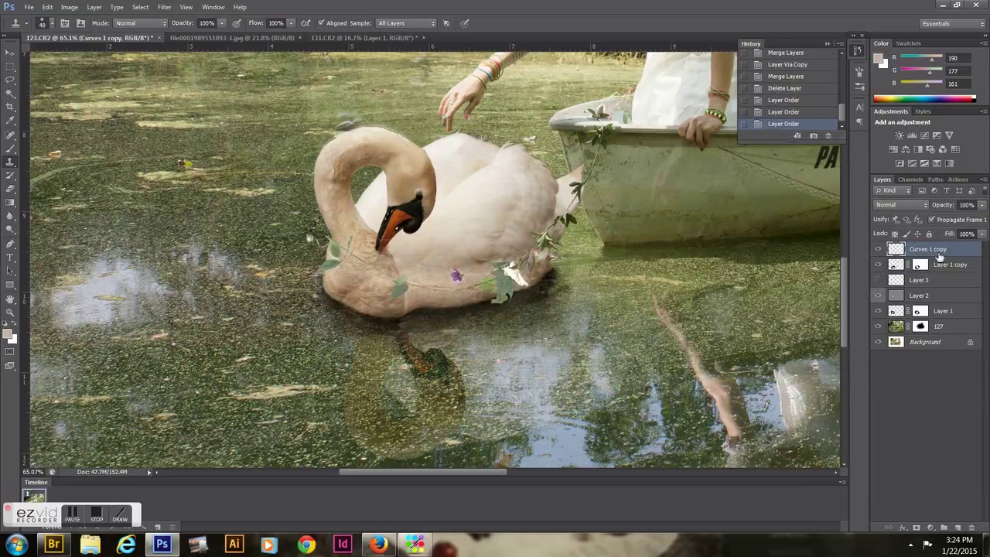
- On Layer 2, burn in the water near the swan's head with the Burn tool
{"action": "left_click", "coordinate": [878, 280]}
{"action": "left_click", "coordinate": [878, 280]}
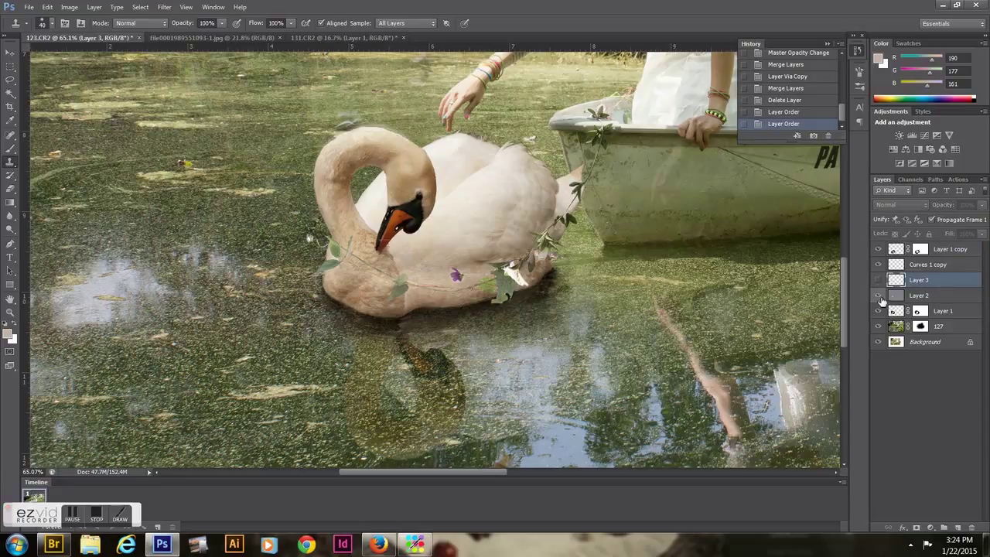
{"action": "left_click", "coordinate": [920, 296]}
{"action": "left_click", "coordinate": [11, 216]}
{"action": "right_click", "coordinate": [13, 227]}
{"action": "left_click", "coordinate": [46, 233]}
{"action": "mouse_move", "coordinate": [377, 117]}
{"action": "left_mouse_down"}
{"action": "mouse_move", "coordinate": [399, 136]}
{"action": "mouse_move", "coordinate": [375, 121]}
{"action": "left_mouse_up"}
- Clone Stamp texture near the swan's head on the Background, then zoom out
{"action": "left_click", "coordinate": [906, 344]}
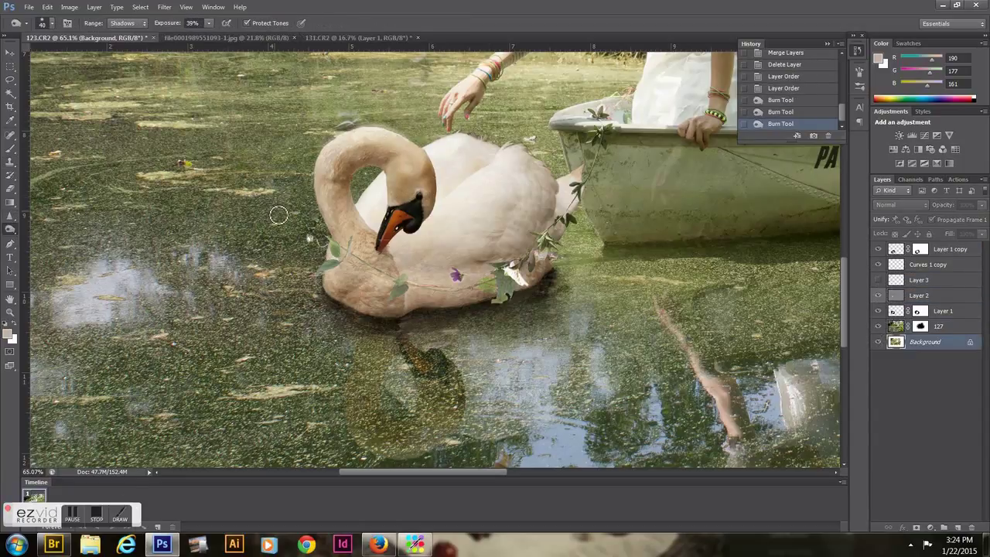
{"action": "key", "text": "s"}
{"action": "left_click", "coordinate": [357, 116]}
{"action": "left_click", "coordinate": [360, 114]}
{"action": "left_click", "coordinate": [363, 113]}
{"action": "key", "text": "alt+bracketright"}
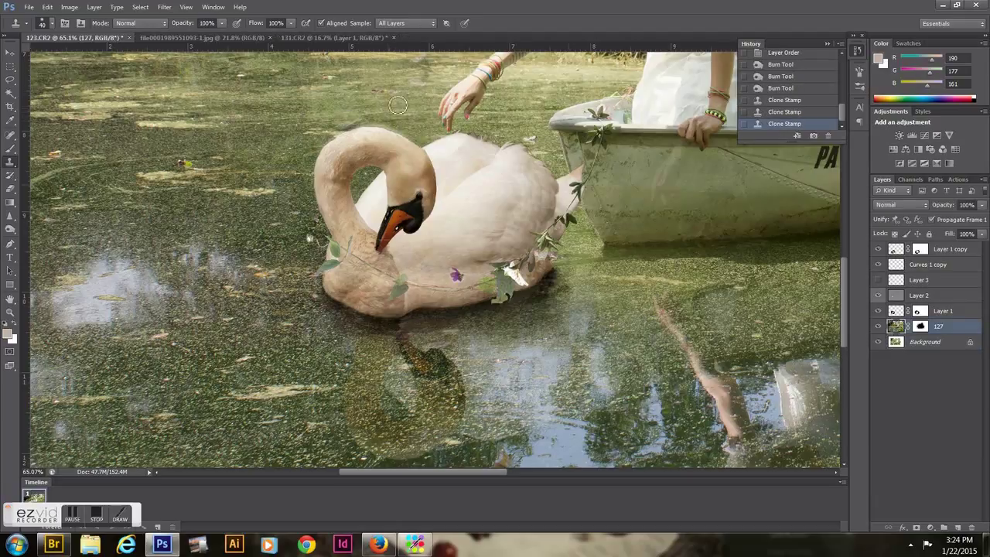
{"action": "key", "text": "z"}
{"action": "left_click", "coordinate": [392, 360], "text": "alt"}
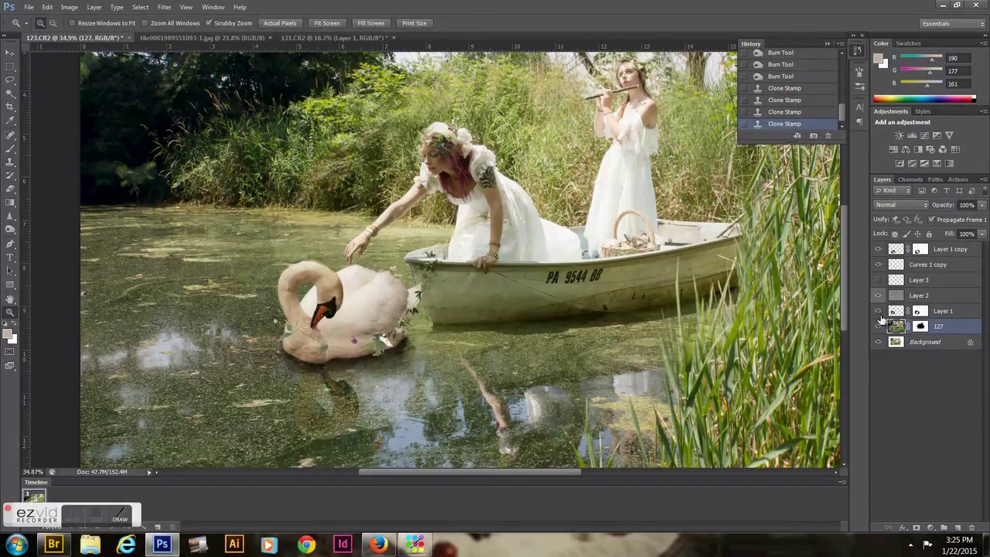
- Burn in shadows along the boat edge around the vine on Layer 1
{"action": "key", "text": "alt+bracketright"}
{"action": "key", "text": "alt+bracketright"}
{"action": "key", "text": "o"}
{"action": "left_click_drag", "start_coordinate": [440, 294], "coordinate": [461, 325]}
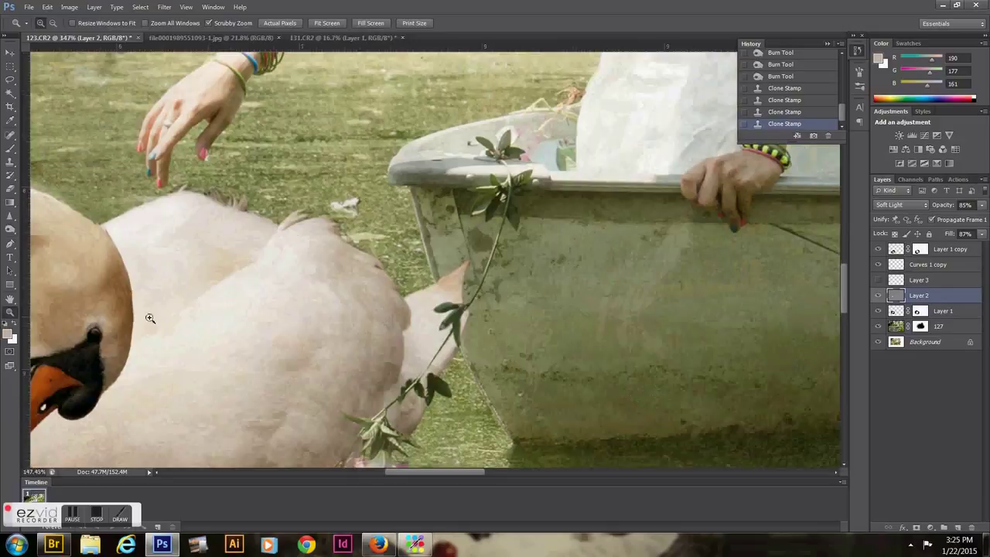
{"action": "left_click", "coordinate": [467, 323]}
{"action": "left_click", "coordinate": [466, 326]}
{"action": "left_click", "coordinate": [464, 330]}
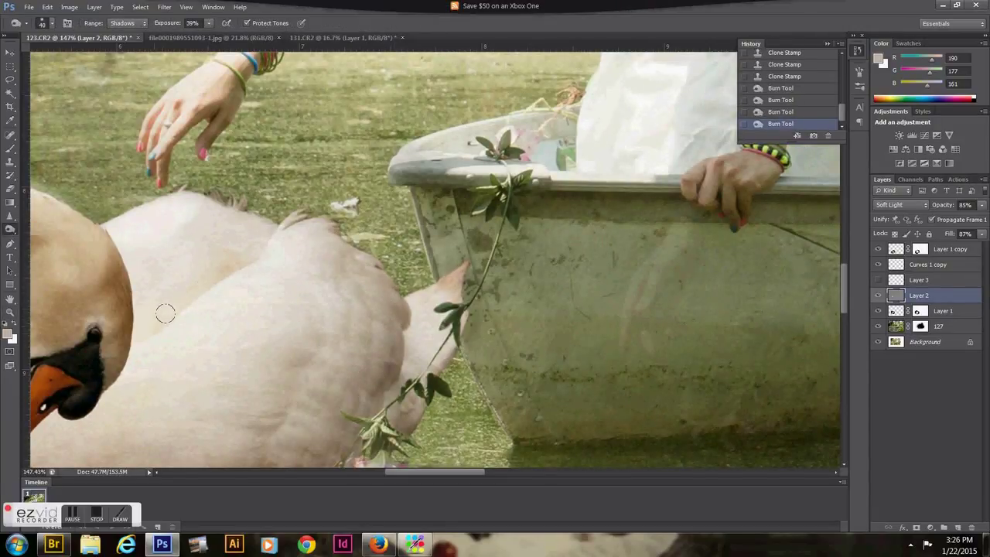
{"action": "left_click", "coordinate": [165, 313]}
{"action": "scroll", "coordinate": [165, 313], "scroll_direction": "down", "scroll_amount": 5}
- Move Layer 2 to the top, darken water below the swan, and duplicate the Curves 1 copy garland
{"action": "key", "text": "ctrl+bracketright"}
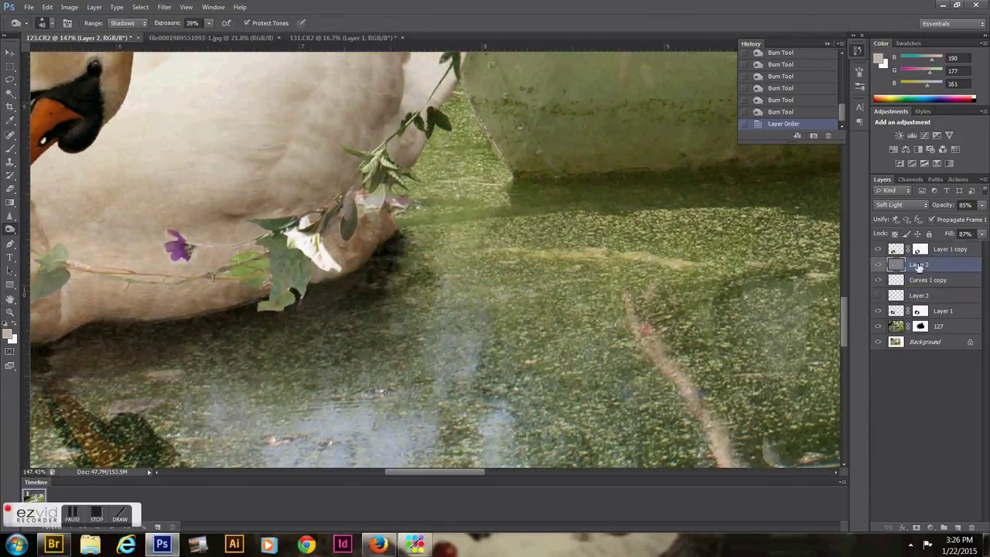
{"action": "key", "text": "ctrl+bracketright"}
{"action": "left_click", "coordinate": [174, 262]}
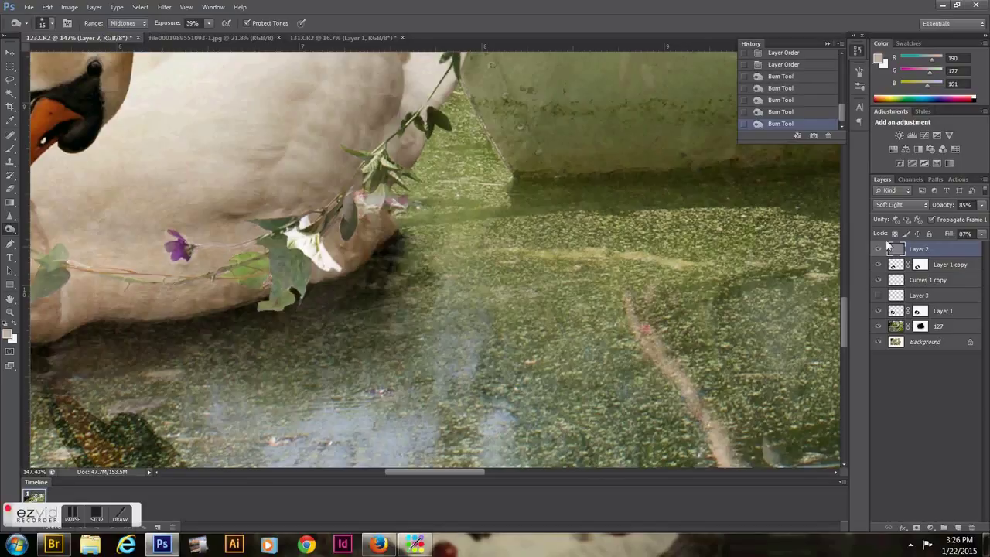
{"action": "left_click", "coordinate": [928, 280]}
{"action": "key", "text": "ctrl+j"}
{"action": "double_click", "coordinate": [895, 280]}
{"action": "key", "text": "Escape"}
- Add a soft drop shadow to Curves 1 copy 2, adjusting its angle, distance and size
{"action": "left_click_drag", "start_coordinate": [227, 316], "coordinate": [154, 316]}
{"action": "double_click", "coordinate": [894, 280]}
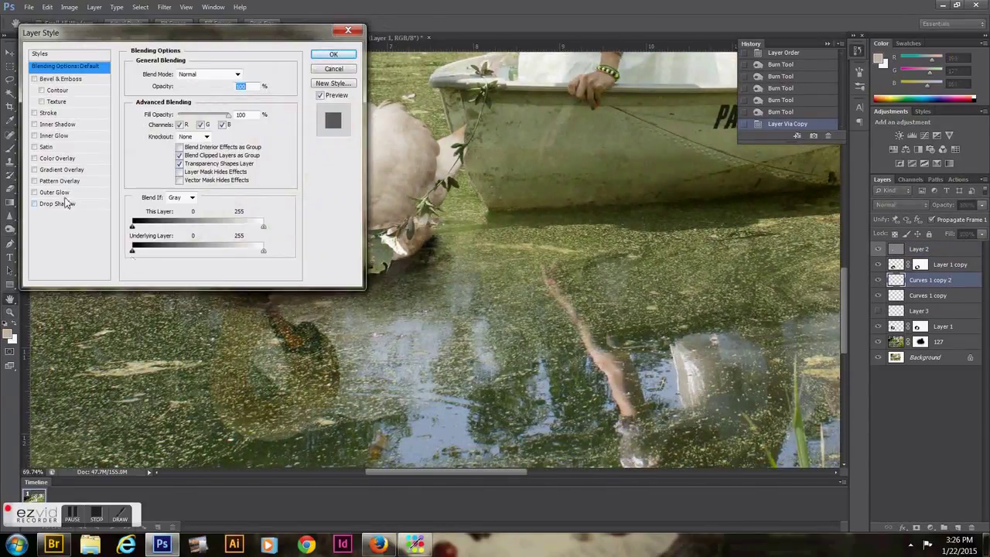
{"action": "left_click", "coordinate": [512, 232]}
{"action": "left_click_drag", "start_coordinate": [629, 136], "coordinate": [632, 132]}
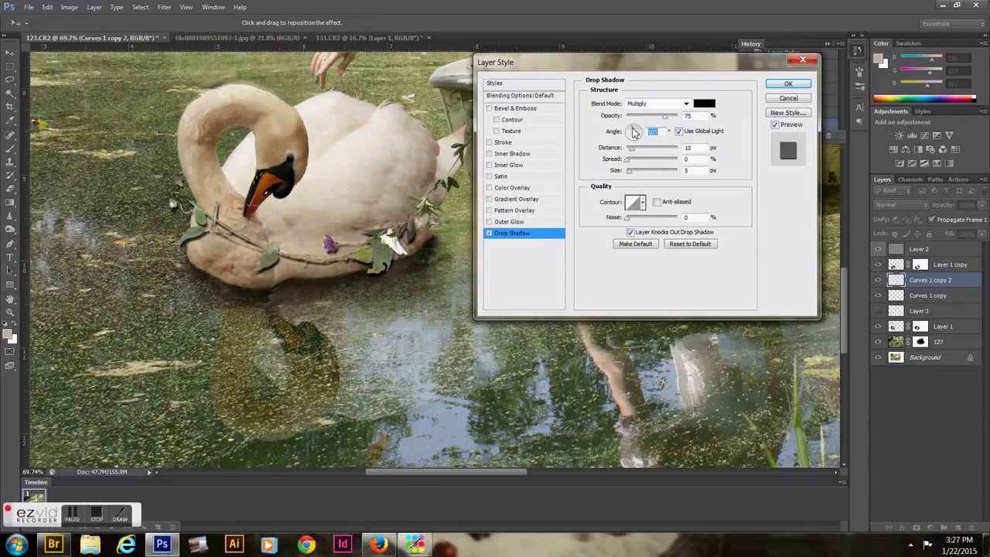
{"action": "left_click_drag", "start_coordinate": [340, 263], "coordinate": [345, 266]}
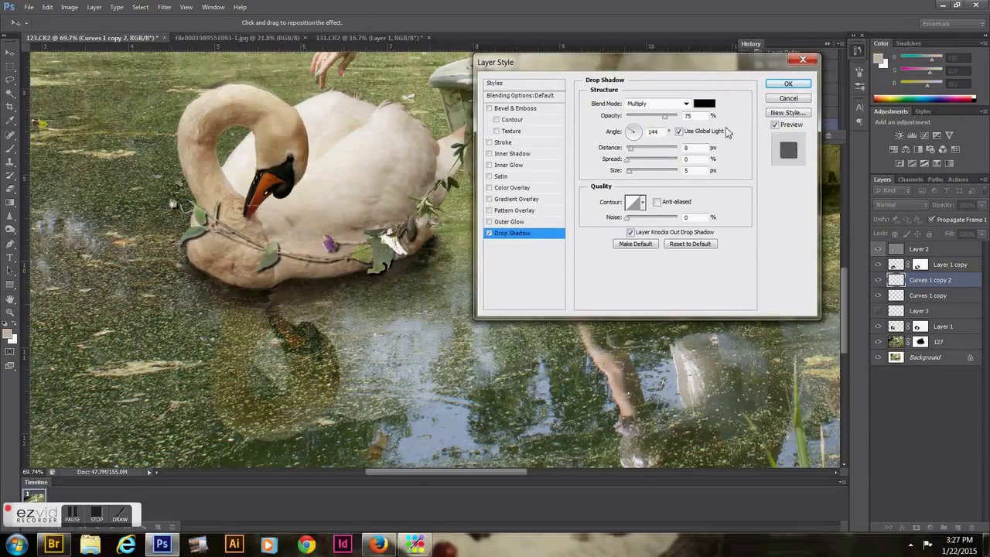
{"action": "mouse_move", "coordinate": [648, 169]}
{"action": "left_mouse_down"}
{"action": "mouse_move", "coordinate": [630, 170]}
{"action": "mouse_move", "coordinate": [634, 149]}
{"action": "left_mouse_up"}
{"action": "left_click_drag", "start_coordinate": [663, 116], "coordinate": [655, 118]}
{"action": "left_click", "coordinate": [786, 86]}
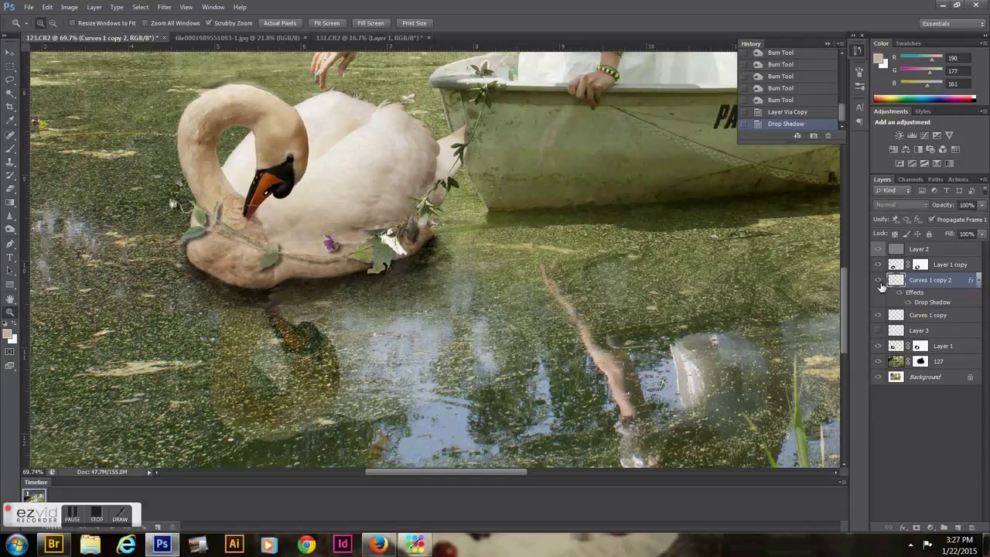
- Erase parts of the original Curves 1 copy garland on the swan
{"action": "key", "text": "e"}
{"action": "left_click", "coordinate": [271, 205]}
{"action": "key", "text": "alt+bracketleft"}
{"action": "left_click", "coordinate": [272, 206]}
{"action": "left_click", "coordinate": [275, 207]}
{"action": "left_click", "coordinate": [274, 207]}
{"action": "left_click", "coordinate": [274, 207]}
{"action": "left_click", "coordinate": [275, 207]}
{"action": "key", "text": "alt+bracketright"}
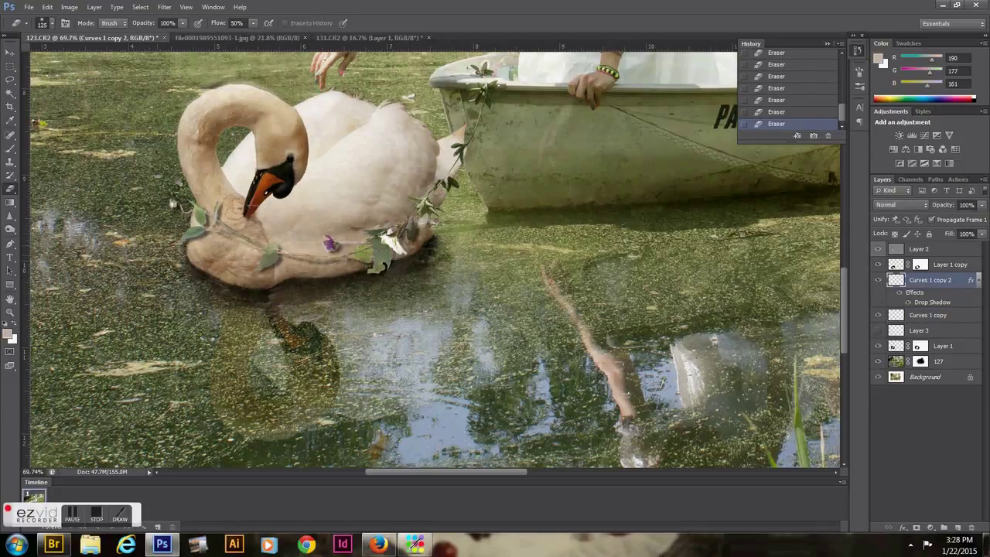
- Paint on Layer 1 copy's mask, zoom in on the swan, and toggle the layer to compare
{"action": "key", "text": "alt+bracketleft"}
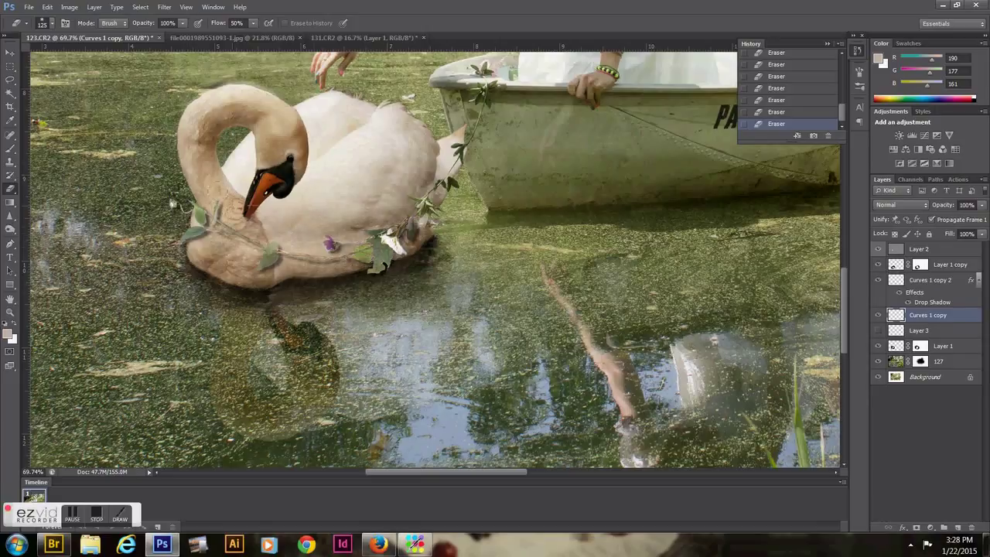
{"action": "key", "text": "alt+bracketright"}
{"action": "key", "text": "alt+bracketright"}
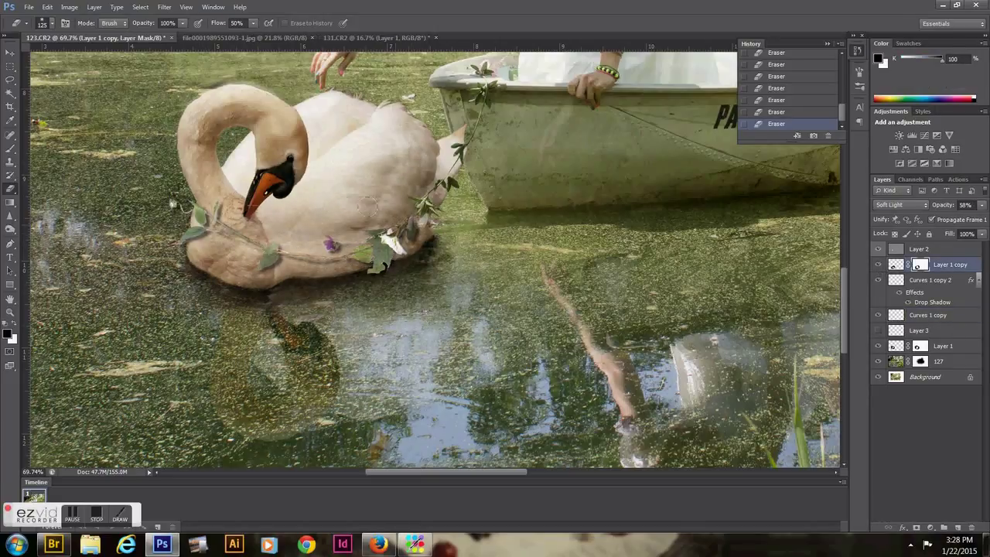
{"action": "key", "text": "b"}
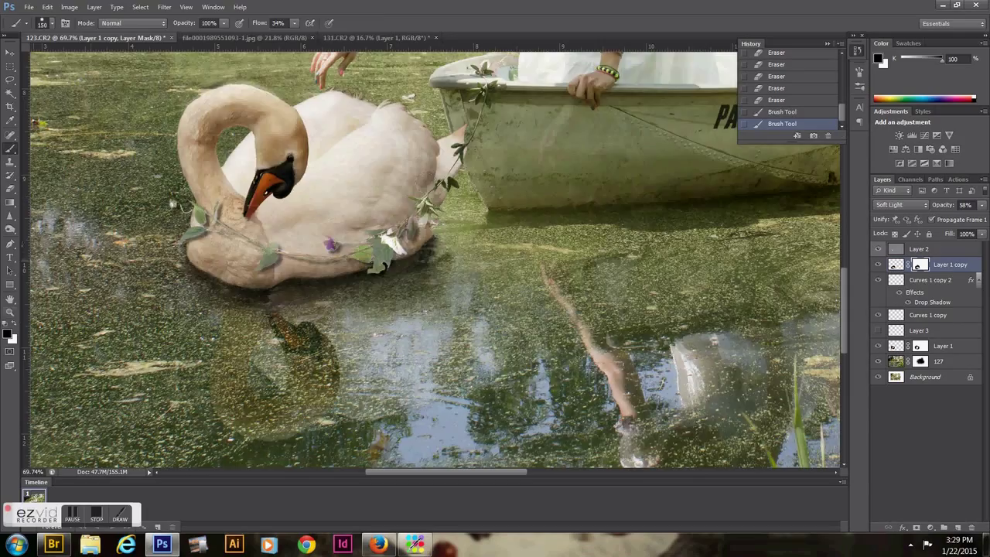
{"action": "key", "text": "z"}
{"action": "mouse_move", "coordinate": [386, 356]}
{"action": "left_mouse_down"}
{"action": "mouse_move", "coordinate": [422, 355]}
{"action": "mouse_move", "coordinate": [325, 356]}
{"action": "left_mouse_up"}
{"action": "key", "text": "b"}
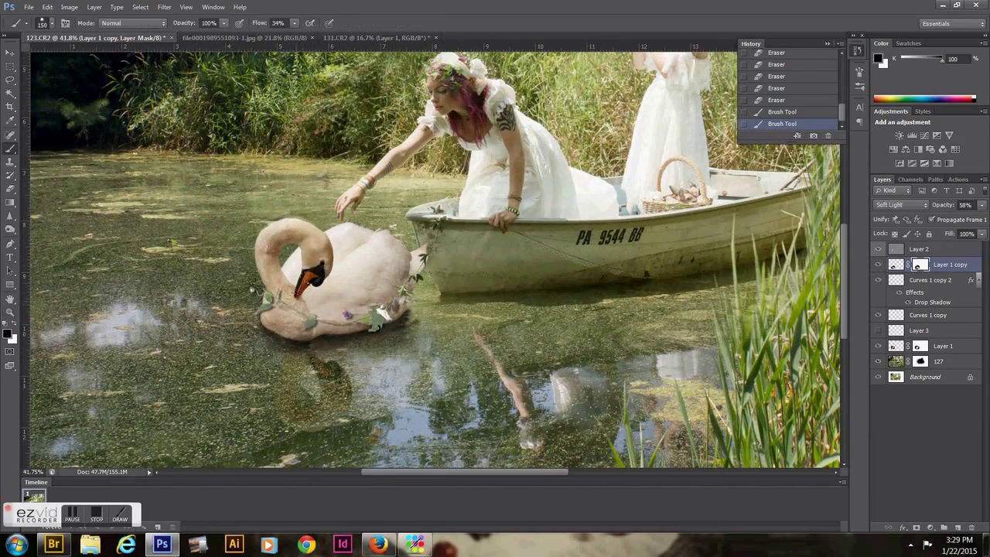
{"action": "left_click", "coordinate": [877, 264]}
{"action": "left_click", "coordinate": [877, 264]}
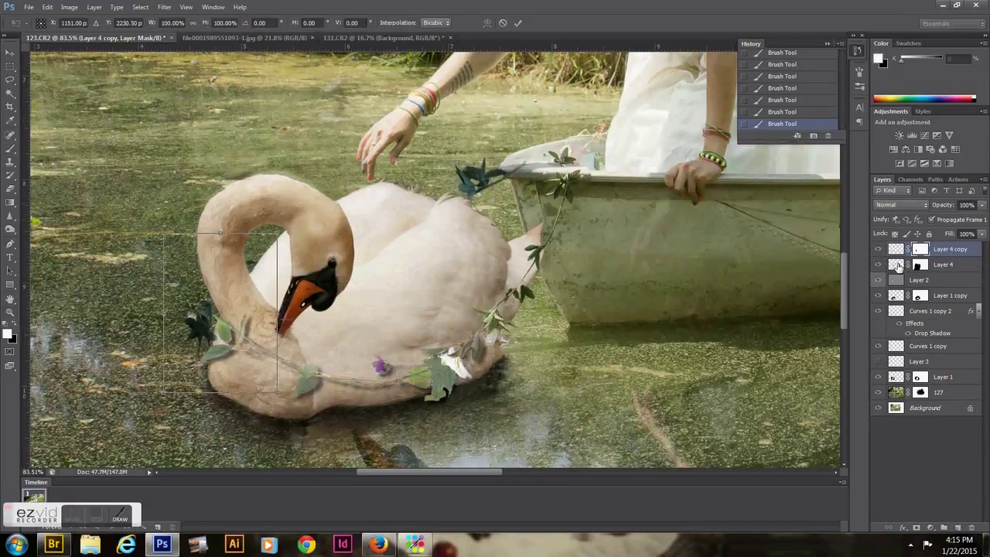
- Warp the new branch so it bends along the swan's neck, then view the whole pond
{"action": "right_click", "coordinate": [515, 192]}
{"action": "left_click", "coordinate": [542, 271]}
{"action": "mouse_move", "coordinate": [517, 184]}
{"action": "left_mouse_down"}
{"action": "mouse_move", "coordinate": [519, 162]}
{"action": "mouse_move", "coordinate": [453, 198]}
{"action": "mouse_move", "coordinate": [441, 301]}
{"action": "mouse_move", "coordinate": [576, 123]}
{"action": "left_mouse_up"}
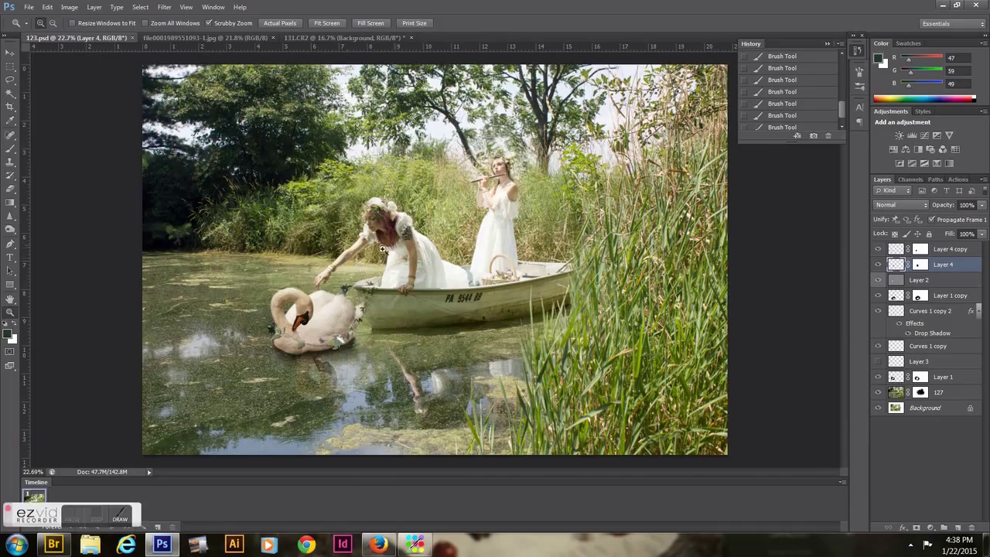
{"action": "left_click_drag", "start_coordinate": [382, 249], "coordinate": [410, 249]}
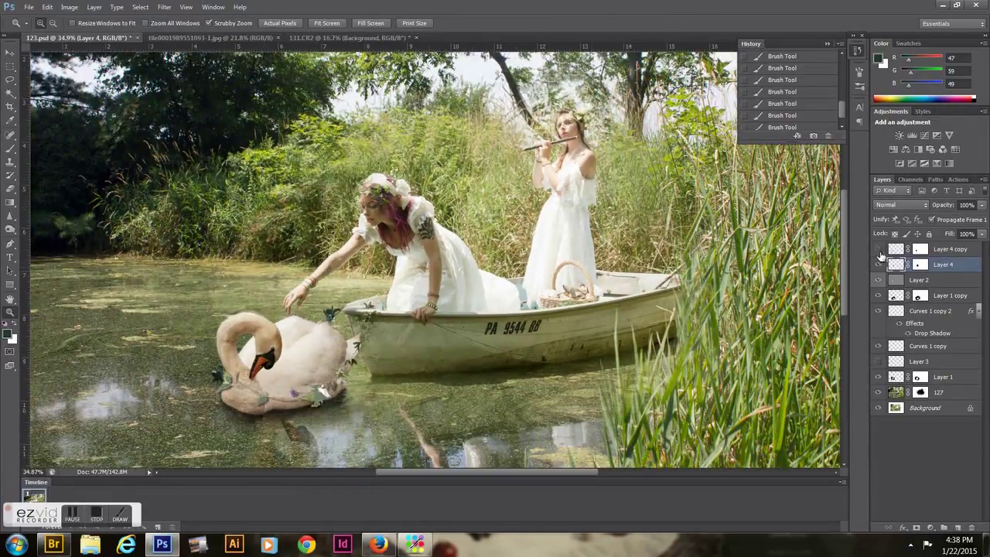
- Merge the two swan garland layers, Layer 4 and Layer 4 copy, into one
{"action": "left_click", "coordinate": [928, 249], "text": "shift"}
{"action": "right_click", "coordinate": [947, 255]}
{"action": "left_click", "coordinate": [812, 379]}
{"action": "left_click", "coordinate": [930, 526]}
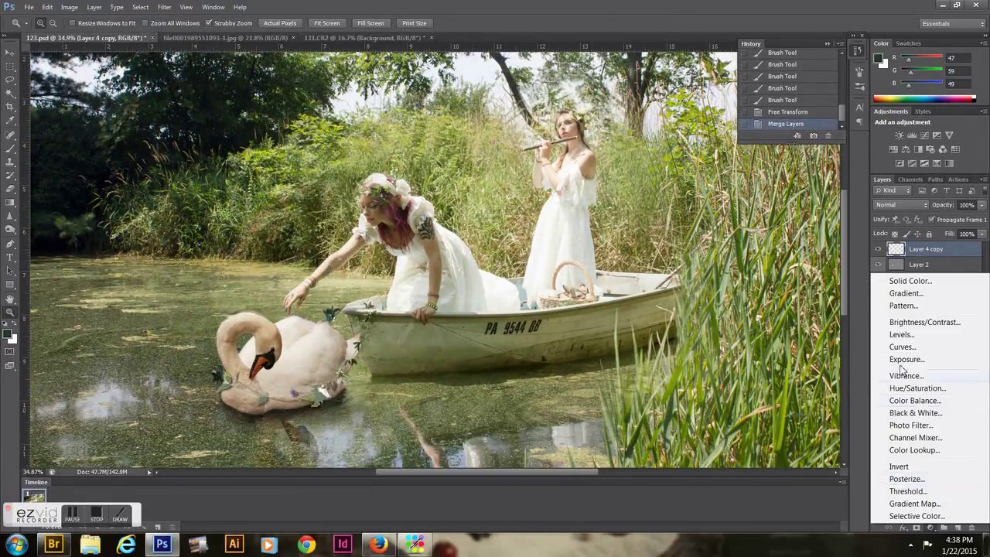
- Recolour the garland with a clipped Curves layer on the Red and Green channels, then merge it down
{"action": "left_click", "coordinate": [905, 354]}
{"action": "left_click", "coordinate": [772, 222]}
{"action": "key", "text": "alt+4"}
{"action": "left_click_drag", "start_coordinate": [335, 315], "coordinate": [337, 297]}
{"action": "key", "text": "alt+3"}
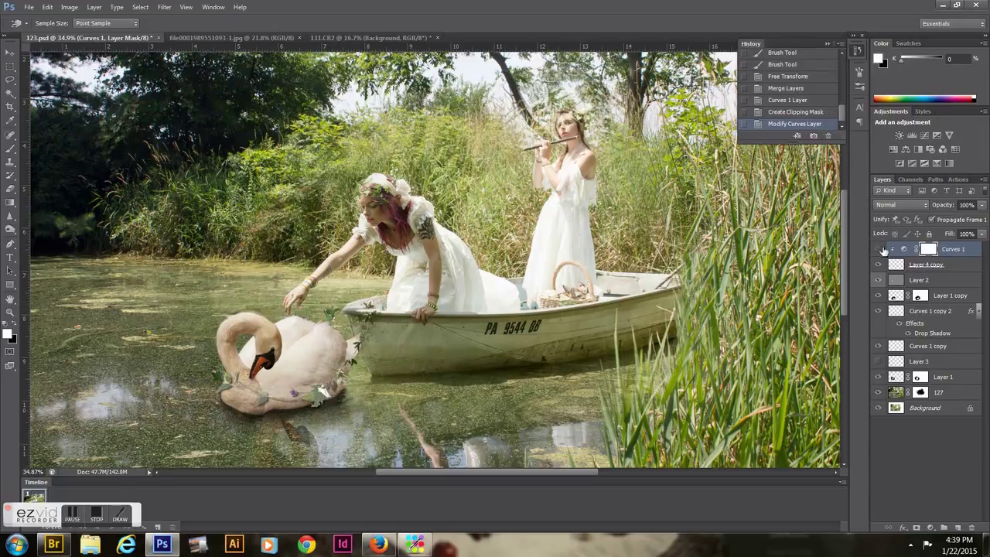
{"action": "key", "text": "ctrl+e"}
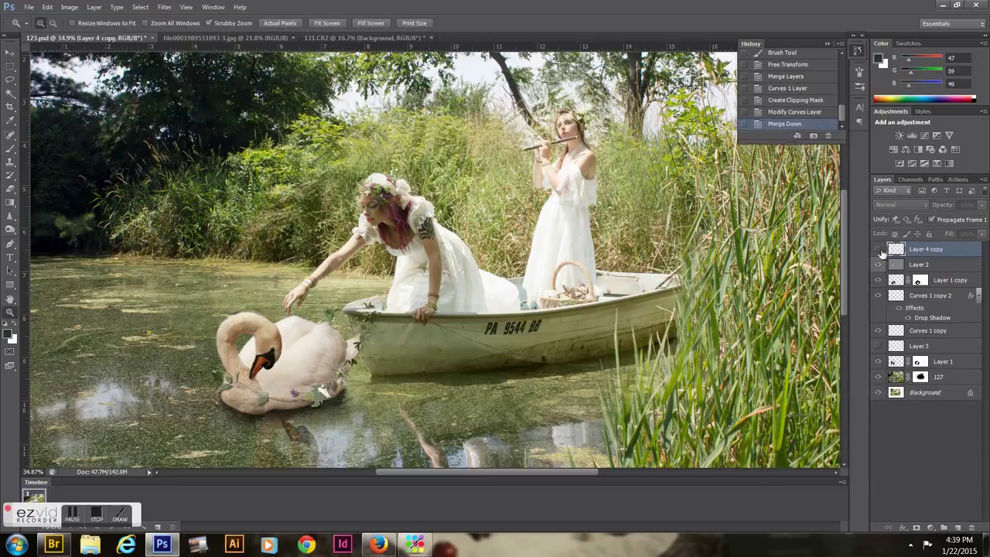
- Zoom in on the tattooed arm and add a new empty layer for retouching
{"action": "left_click", "coordinate": [879, 298]}
{"action": "left_click", "coordinate": [878, 298]}
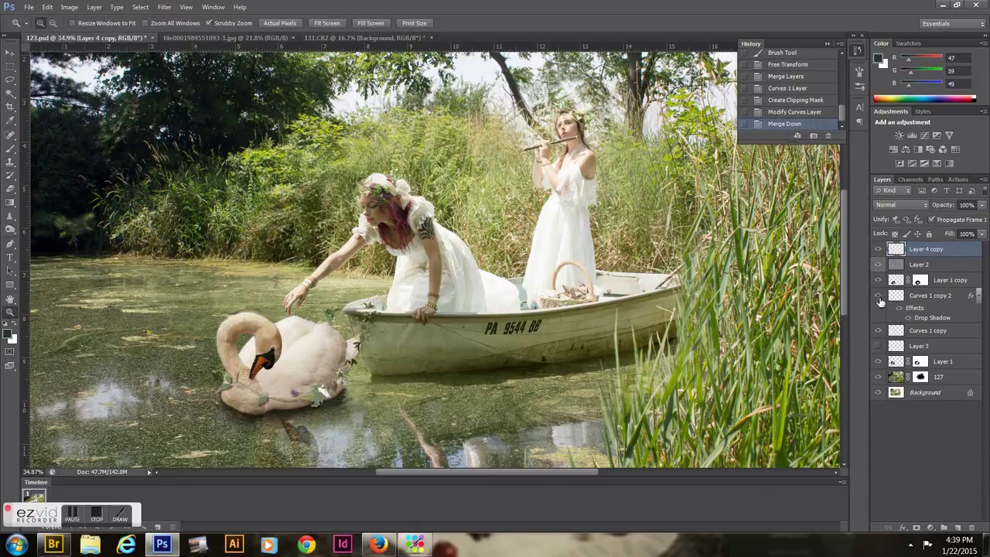
{"action": "left_click_drag", "start_coordinate": [422, 224], "coordinate": [494, 223]}
{"action": "key", "text": "ctrl+shift+alt+n"}
- Clone clean skin over the lower tattoo with a smaller brush, undoing the stroke up the arm
{"action": "key", "text": "s"}
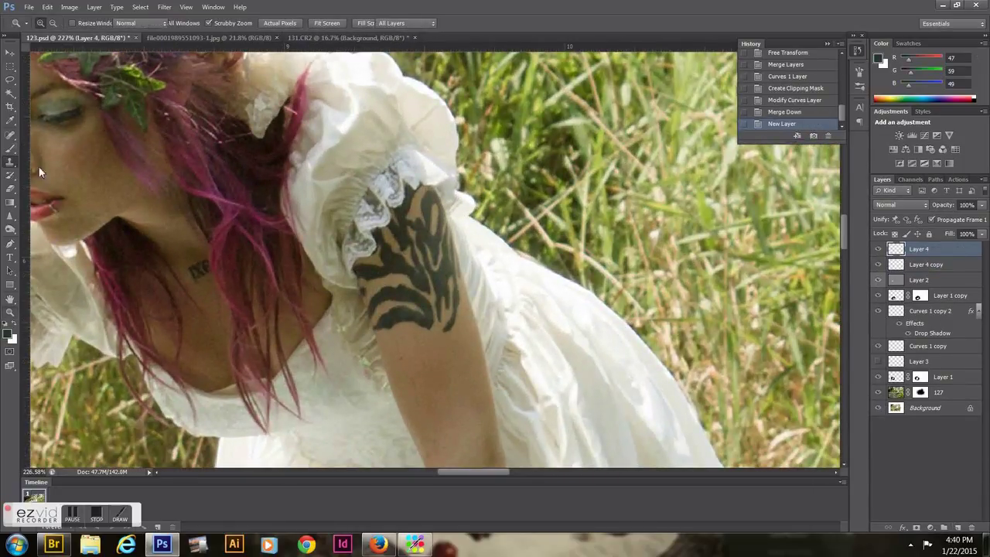
{"action": "left_click", "coordinate": [878, 392]}
{"action": "left_click", "coordinate": [879, 392]}
{"action": "key", "text": "bracketleft"}
{"action": "key", "text": "bracketleft"}
{"action": "key", "text": "bracketleft"}
{"action": "mouse_move", "coordinate": [391, 255]}
{"action": "left_mouse_down"}
{"action": "mouse_move", "coordinate": [421, 327]}
{"action": "mouse_move", "coordinate": [402, 309]}
{"action": "left_mouse_up"}
{"action": "left_click_drag", "start_coordinate": [417, 305], "coordinate": [452, 278]}
{"action": "mouse_move", "coordinate": [390, 325]}
{"action": "left_mouse_down"}
{"action": "mouse_move", "coordinate": [410, 267]}
{"action": "mouse_move", "coordinate": [456, 325]}
{"action": "mouse_move", "coordinate": [425, 224]}
{"action": "mouse_move", "coordinate": [385, 299]}
{"action": "mouse_move", "coordinate": [379, 266]}
{"action": "mouse_move", "coordinate": [429, 209]}
{"action": "left_mouse_up"}
{"action": "key", "text": "ctrl+z"}
{"action": "left_click", "coordinate": [51, 23]}
{"action": "key", "text": "Return"}
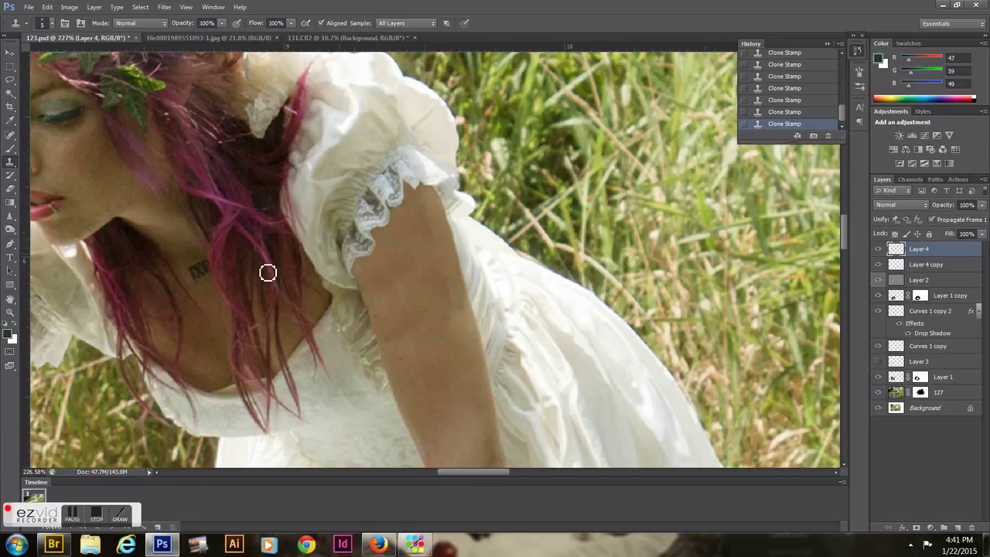
- Lasso a patch of upper-arm skin and try a blur, cancelling it and deselecting
{"action": "key", "text": "l"}
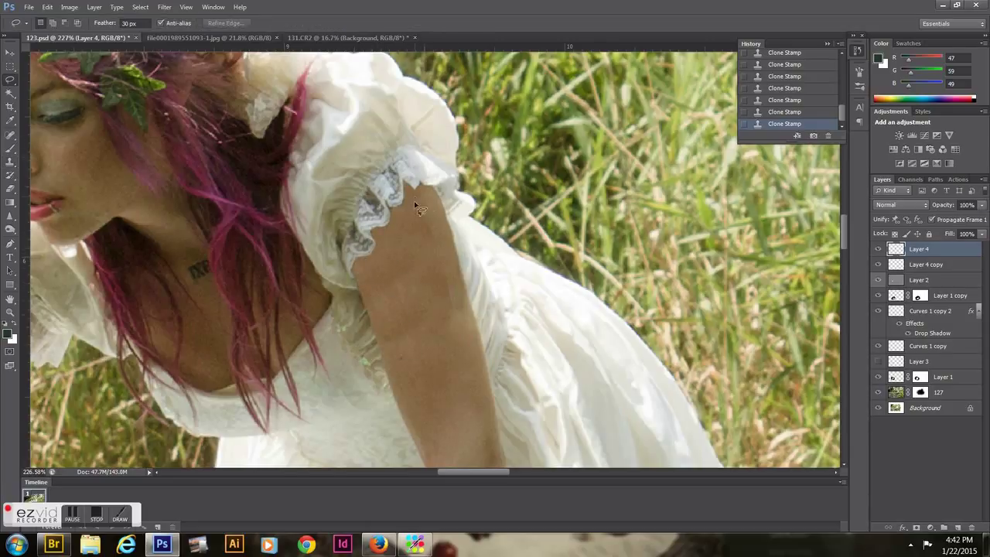
{"action": "left_click_drag", "start_coordinate": [424, 196], "coordinate": [419, 191]}
{"action": "left_click", "coordinate": [164, 7]}
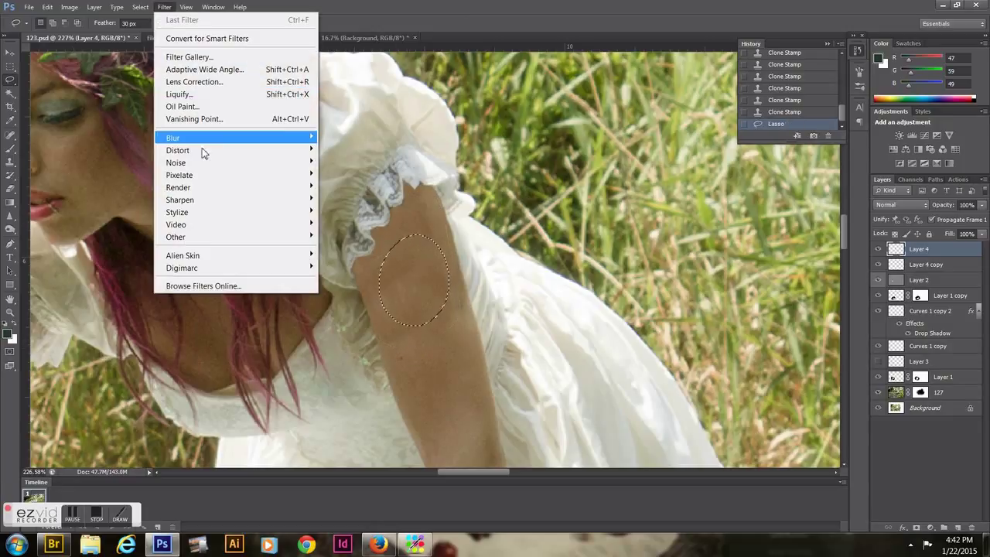
{"action": "left_click", "coordinate": [108, 228]}
{"action": "left_click", "coordinate": [658, 169]}
{"action": "key", "text": "ctrl+d"}
- Smooth the patched upper-arm skin with Clone Stamp at 59% opacity and 42% flow, then zoom out
{"action": "key", "text": "s"}
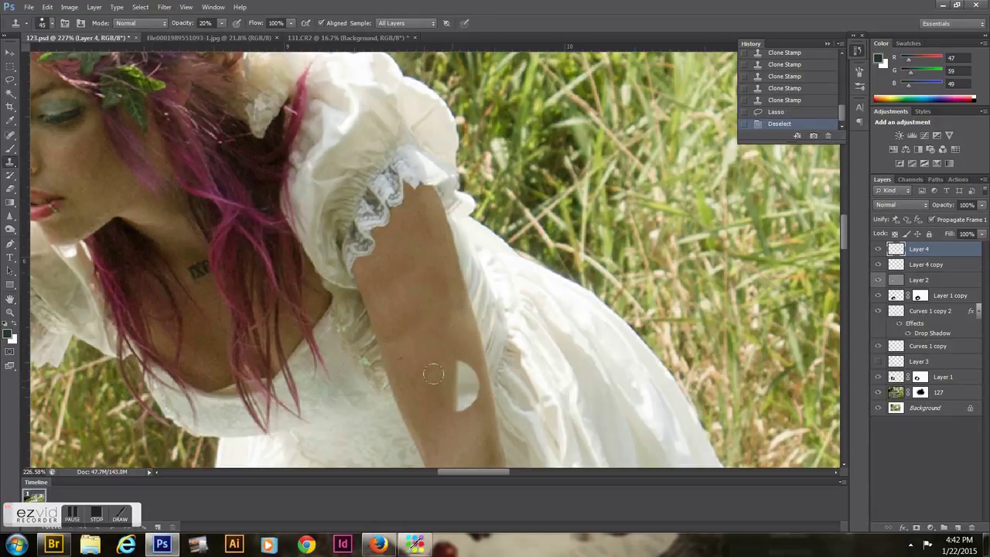
{"action": "left_click_drag", "start_coordinate": [424, 347], "coordinate": [455, 399]}
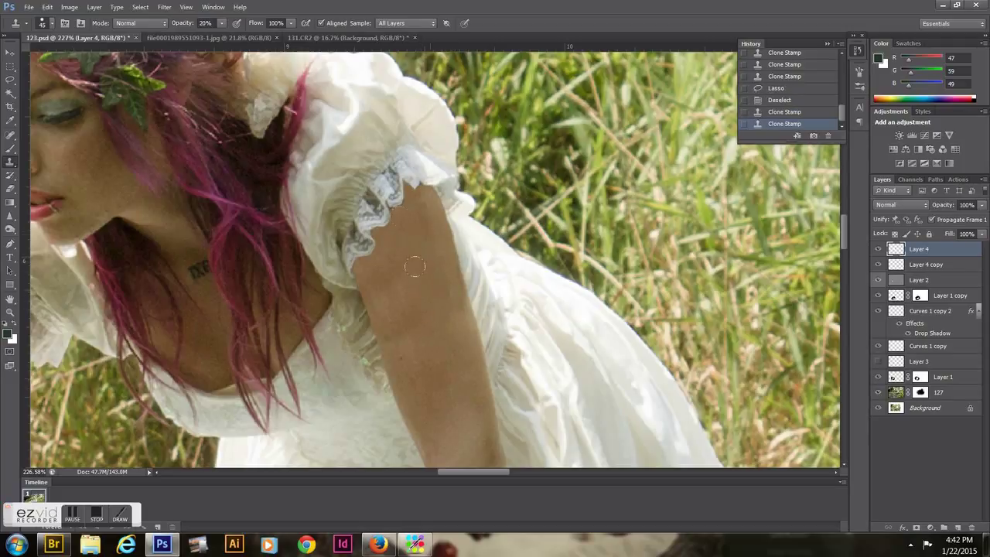
{"action": "key", "text": "5"}
{"action": "key", "text": "9"}
{"action": "key", "text": "shift+4"}
{"action": "key", "text": "shift+2"}
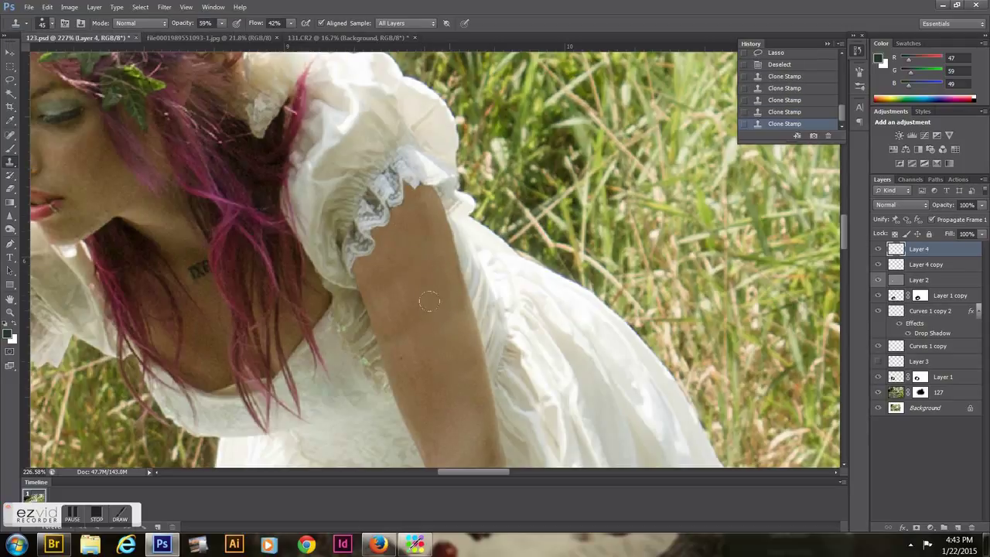
{"action": "scroll", "coordinate": [733, 246], "scroll_direction": "down", "scroll_amount": 3}
{"action": "key", "text": "z"}
{"action": "mouse_move", "coordinate": [399, 227]}
{"action": "left_mouse_down"}
{"action": "mouse_move", "coordinate": [552, 175]}
{"action": "mouse_move", "coordinate": [618, 178]}
{"action": "left_mouse_up"}
{"action": "key", "text": "s"}
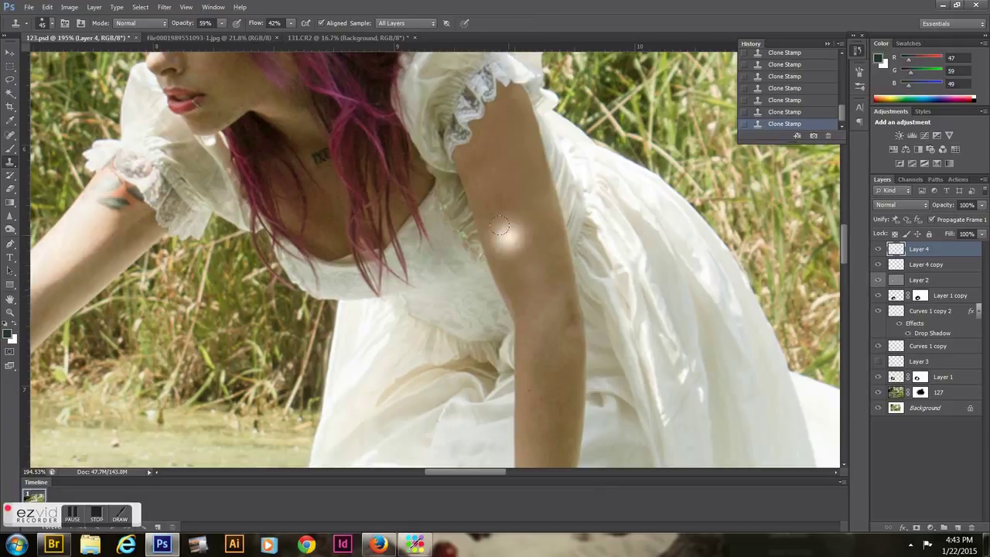
- Make Layer 4 active again and set its opacity to 92%
{"action": "key", "text": "z"}
{"action": "key", "text": "alt+s"}
{"action": "key", "text": "Escape"}
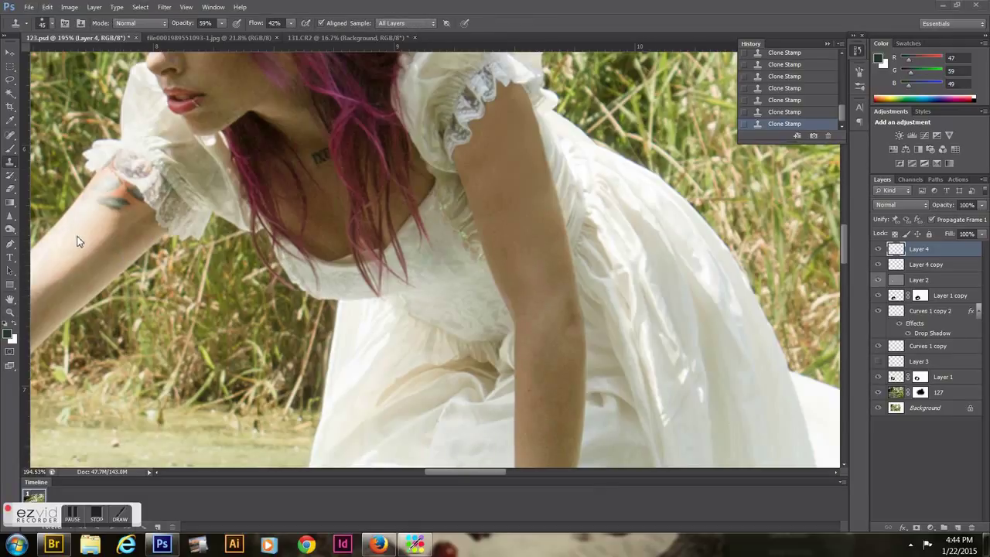
{"action": "key", "text": "alt+comma"}
{"action": "left_click", "coordinate": [896, 248]}
{"action": "left_click_drag", "start_coordinate": [981, 205], "coordinate": [979, 220]}
- Clone skin over the tattoo near the elbow of the outstretched arm
{"action": "key", "text": "s"}
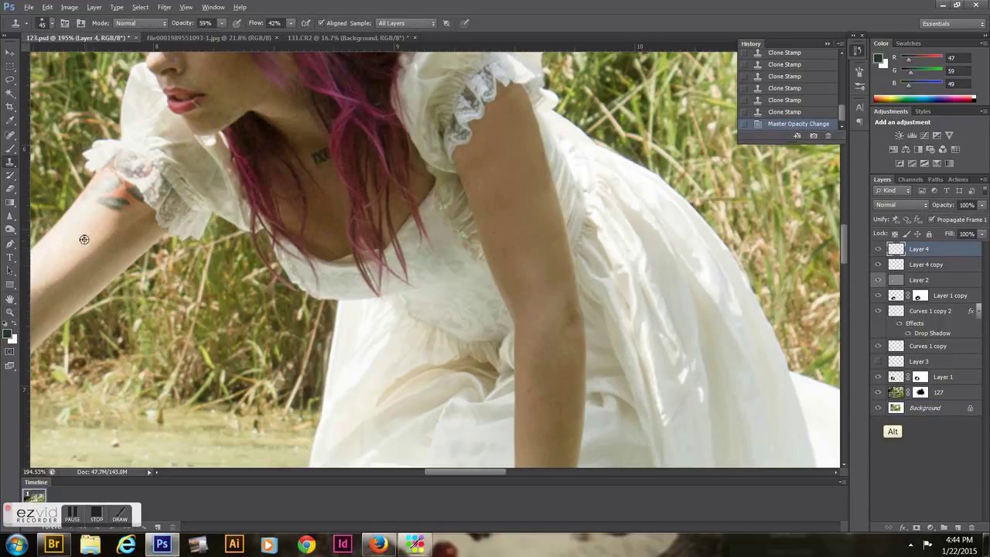
{"action": "mouse_move", "coordinate": [90, 208]}
{"action": "left_mouse_down"}
{"action": "mouse_move", "coordinate": [92, 225]}
{"action": "mouse_move", "coordinate": [109, 200]}
{"action": "left_mouse_up"}
{"action": "left_click", "coordinate": [92, 225]}
{"action": "left_click", "coordinate": [108, 195]}
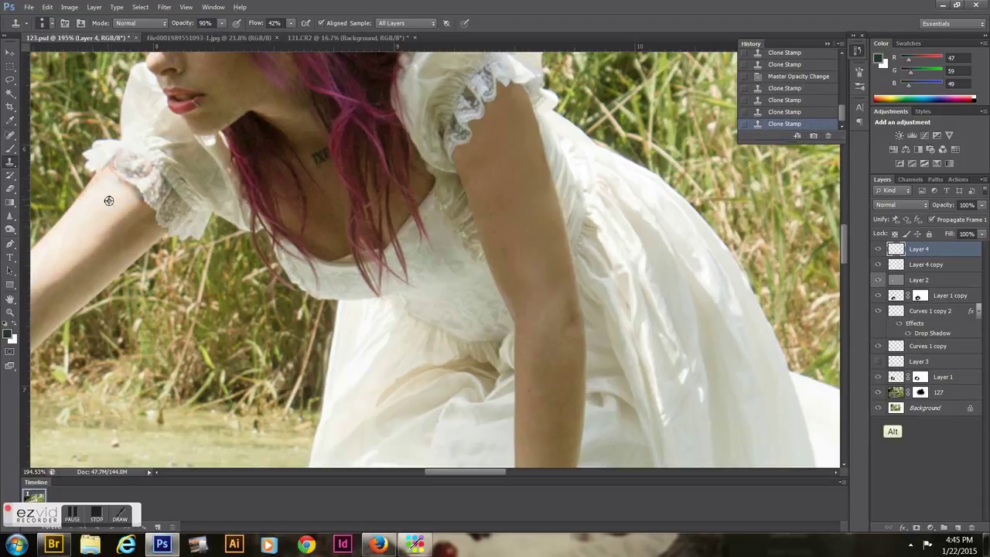
{"action": "left_click", "coordinate": [107, 183]}
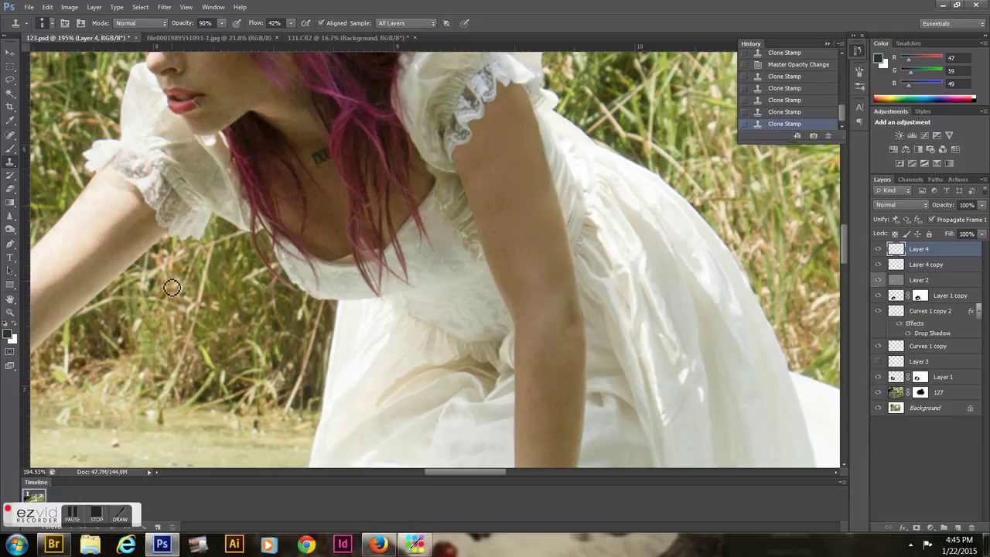
- Zoom in on the girl's face and set a slightly larger Clone Stamp at 29% opacity
{"action": "key", "text": "z"}
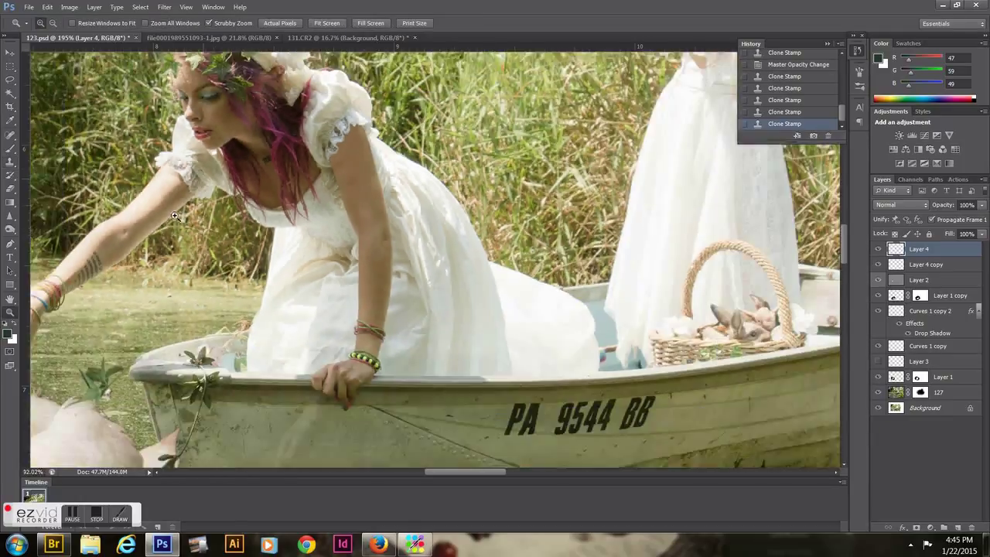
{"action": "left_click_drag", "start_coordinate": [343, 217], "coordinate": [158, 238]}
{"action": "left_click_drag", "start_coordinate": [170, 116], "coordinate": [425, 205]}
{"action": "key", "text": "s"}
{"action": "key", "text": "alt+s"}
{"action": "key", "text": "bracketright"}
{"action": "key", "text": "bracketright"}
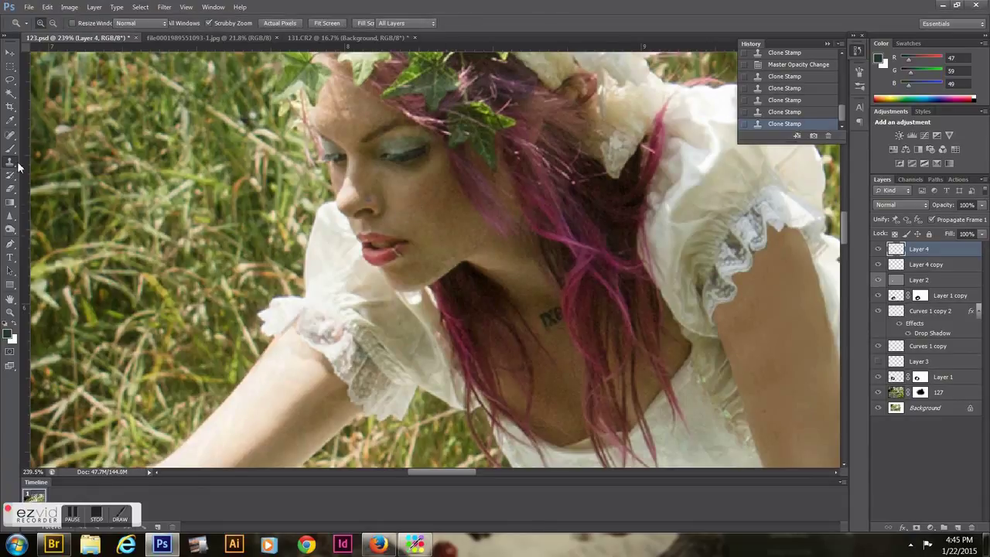
{"action": "key", "text": "2"}
{"action": "key", "text": "9"}
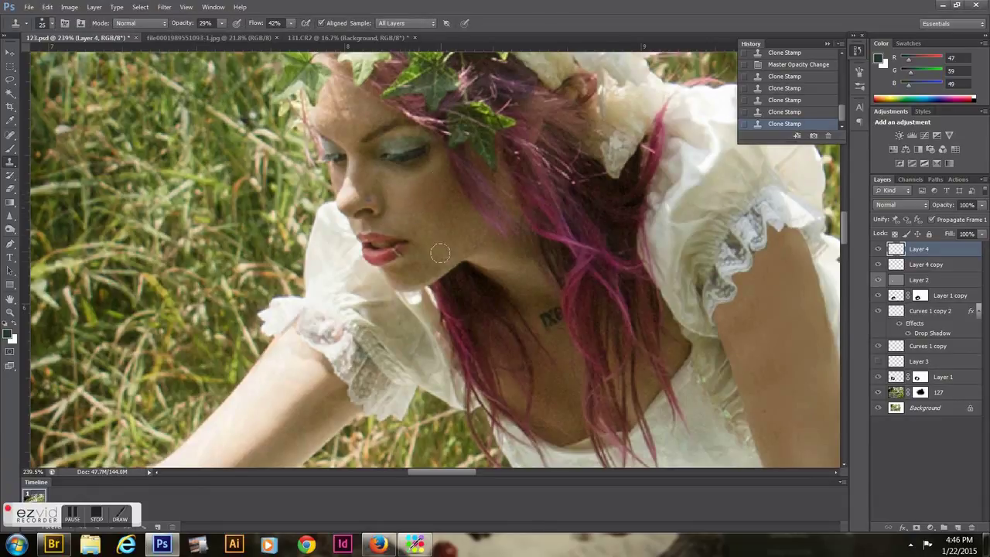
- Sample clean facial skin and, at 62% opacity, smooth the forehead, cheek and beside the nose
{"action": "left_click", "coordinate": [432, 166]}
{"action": "key", "text": "6"}
{"action": "key", "text": "2"}
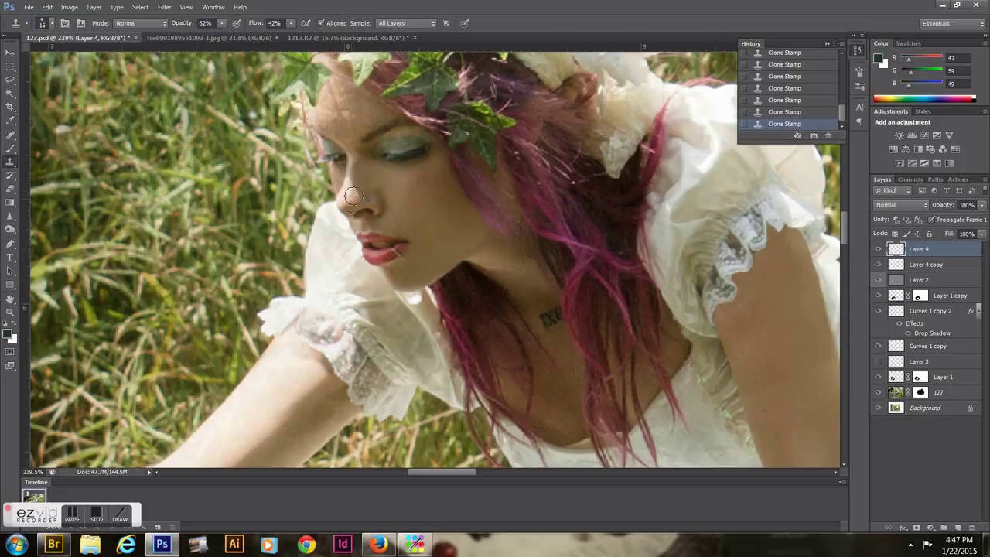
{"action": "left_click_drag", "start_coordinate": [343, 120], "coordinate": [371, 109]}
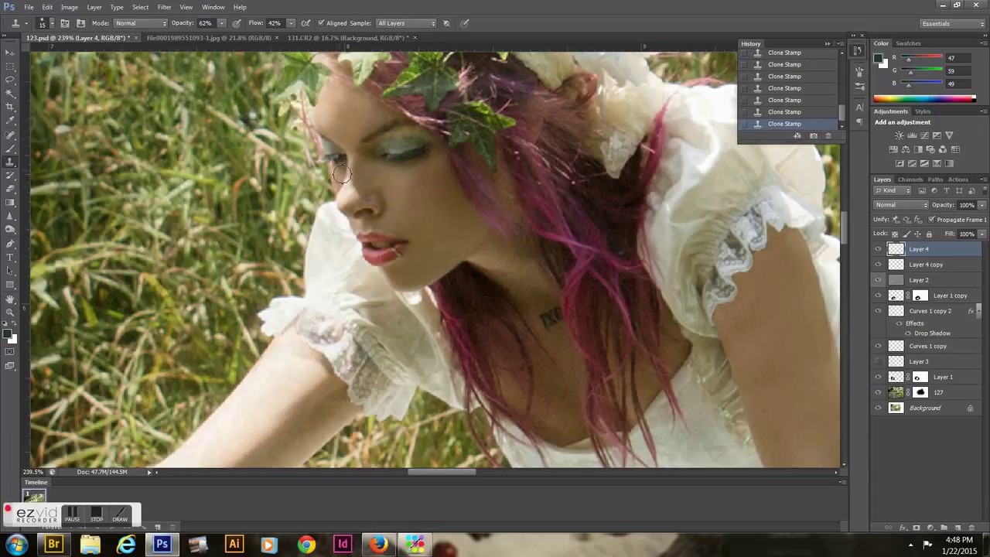
{"action": "left_click_drag", "start_coordinate": [336, 158], "coordinate": [388, 209]}
{"action": "left_click", "coordinate": [878, 249]}
{"action": "left_click", "coordinate": [878, 249]}
{"action": "key", "text": "z"}
{"action": "left_click_drag", "start_coordinate": [598, 176], "coordinate": [661, 241]}
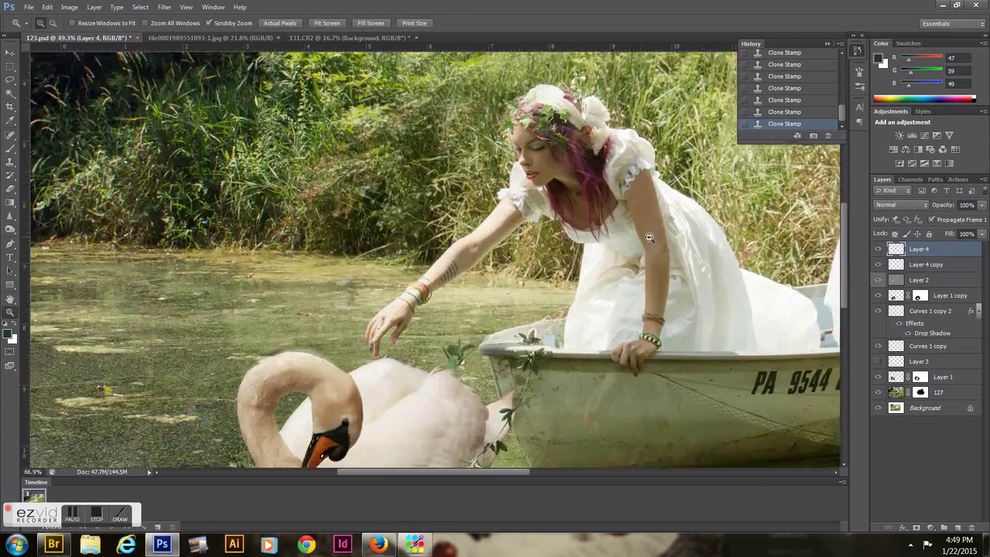
{"action": "left_click_drag", "start_coordinate": [402, 255], "coordinate": [471, 255]}
{"action": "key", "text": "s"}
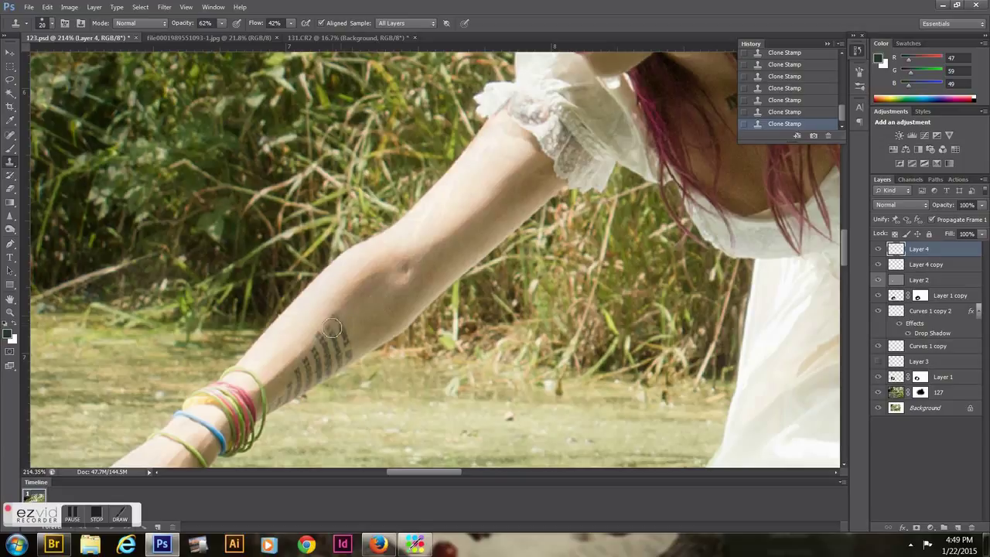
{"action": "key", "text": "9"}
{"action": "key", "text": "6"}
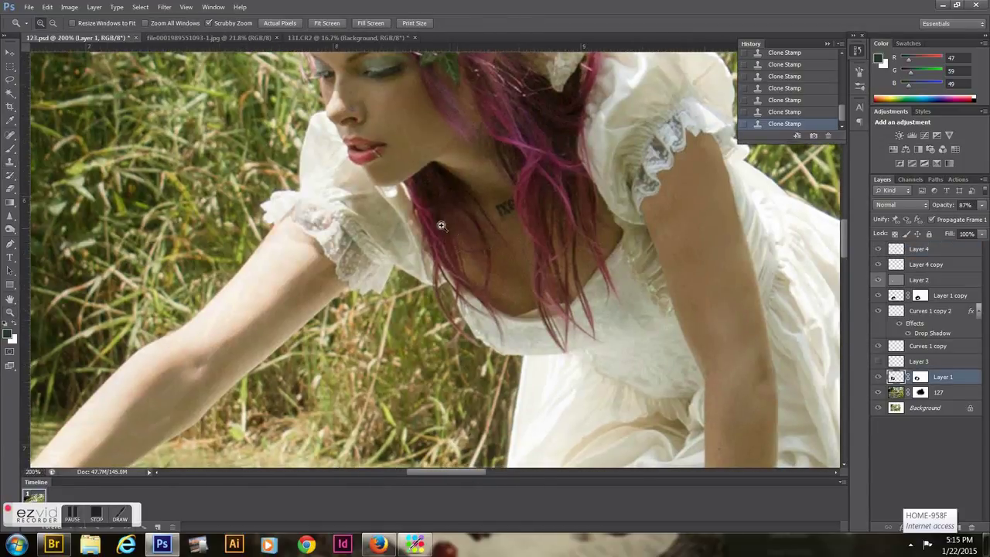
{"action": "key", "text": "s"}
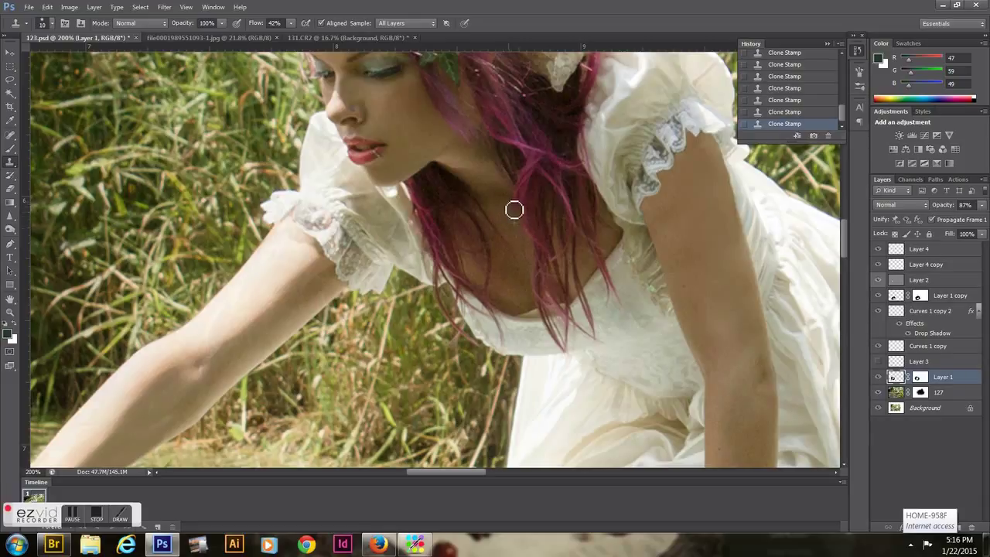
- Undo the bracelet stroke made on the wrong layer, then clone skin over the thin bracelets on Layer 4
{"action": "scroll", "coordinate": [824, 258], "scroll_direction": "down", "scroll_amount": 5}
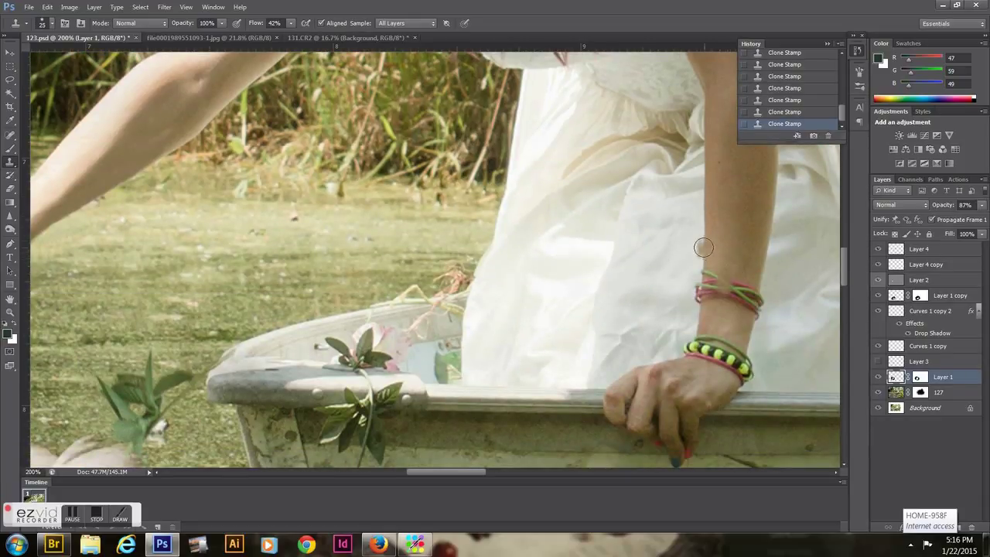
{"action": "left_click_drag", "start_coordinate": [719, 290], "coordinate": [737, 290]}
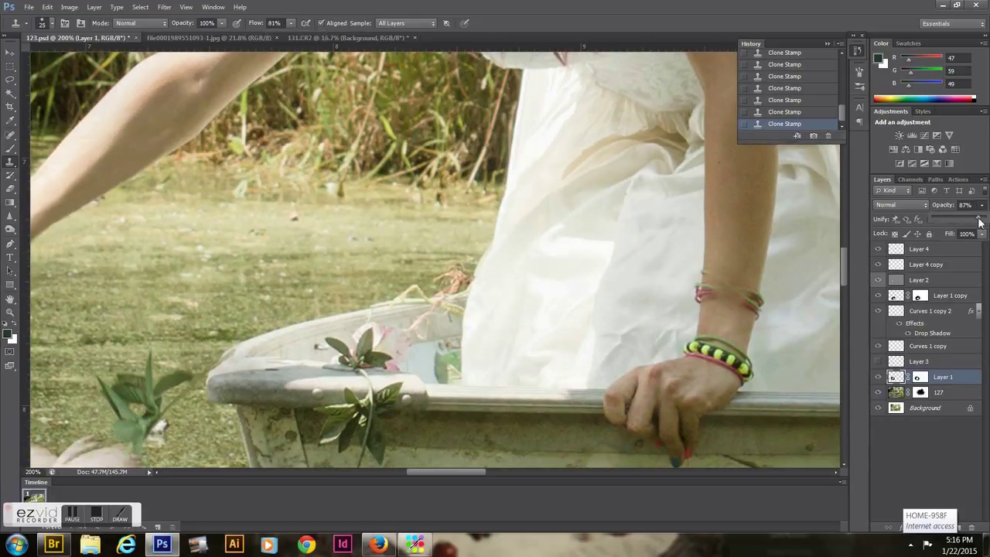
{"action": "left_click", "coordinate": [784, 90]}
{"action": "scroll", "coordinate": [789, 85], "scroll_direction": "up", "scroll_amount": 3}
{"action": "left_click", "coordinate": [821, 124]}
{"action": "left_click", "coordinate": [819, 92]}
{"action": "left_click_drag", "start_coordinate": [735, 289], "coordinate": [707, 298]}
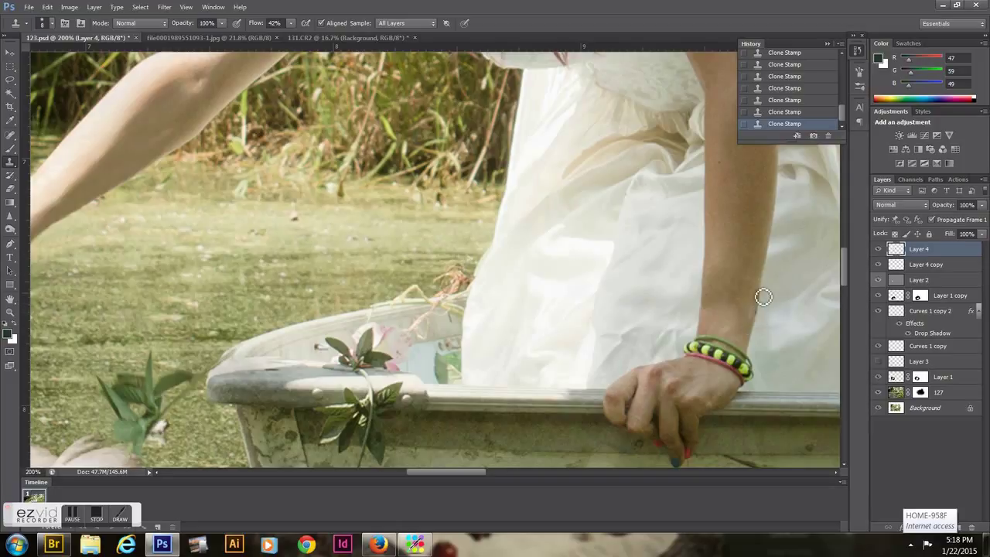
{"action": "key", "text": "bracketright"}
{"action": "key", "text": "bracketright"}
{"action": "key", "text": "bracketright"}
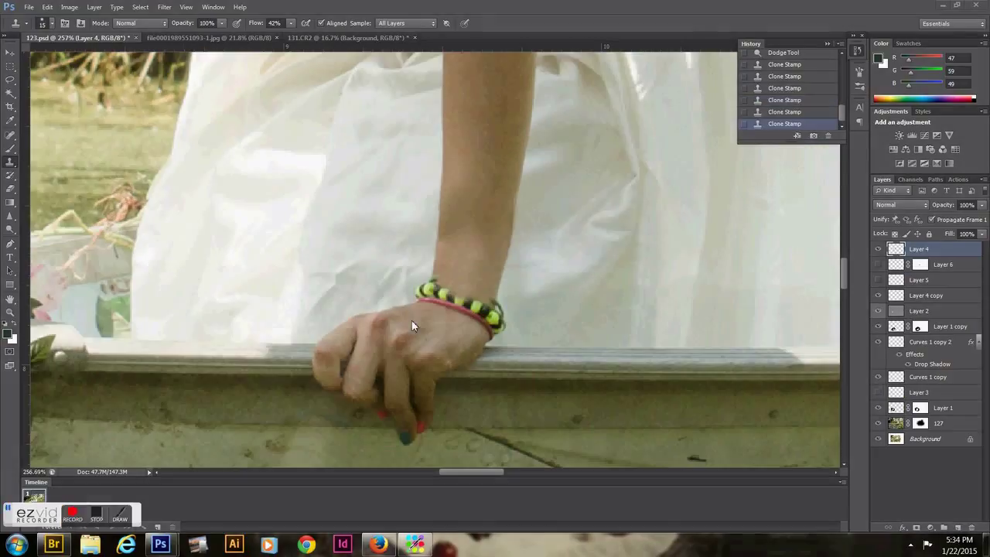
- Clone skin over the beaded bracelet and red band on the wrist, enlarging the brush to 30
{"action": "key", "text": "alt"}
{"action": "left_click_drag", "start_coordinate": [461, 294], "coordinate": [468, 311]}
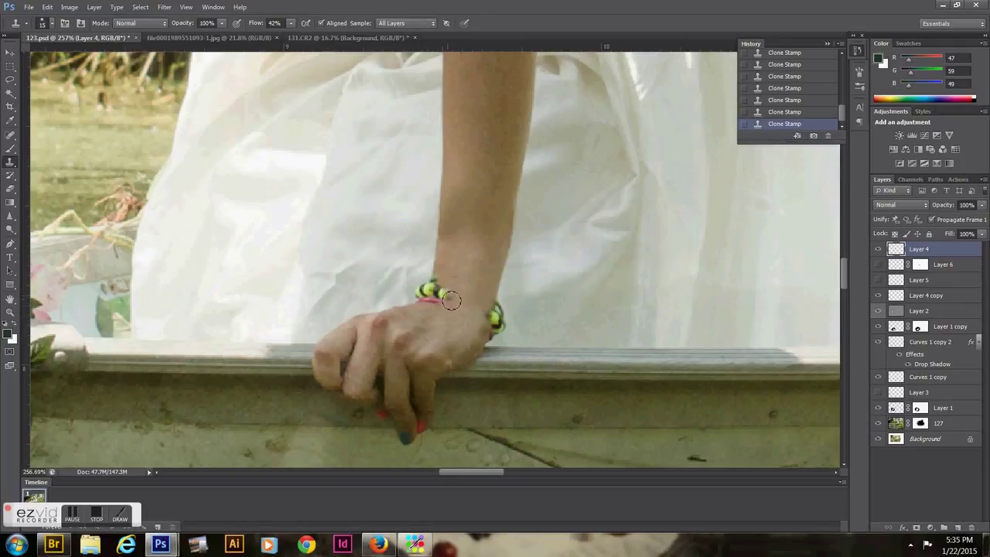
{"action": "left_click_drag", "start_coordinate": [491, 316], "coordinate": [473, 340]}
{"action": "key", "text": "z"}
{"action": "key", "text": "s"}
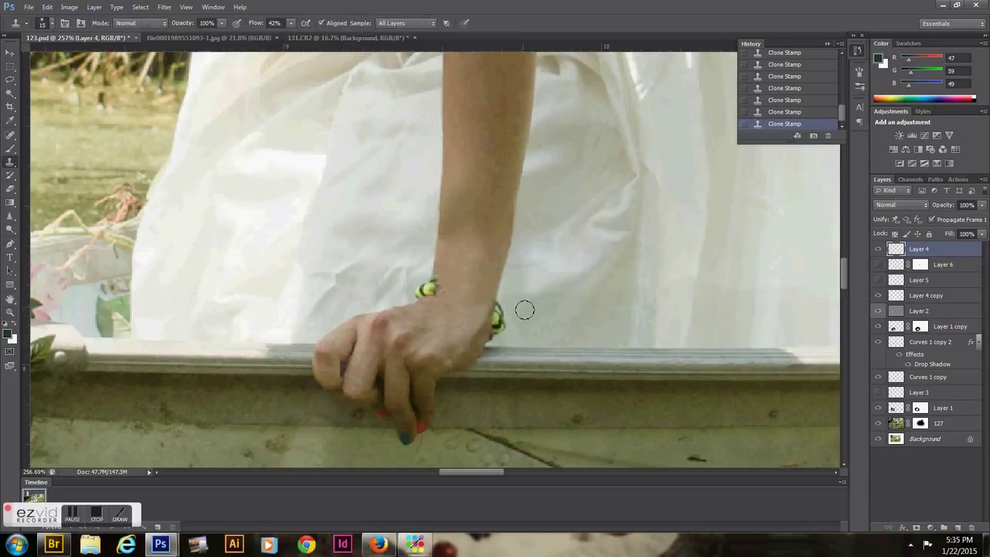
{"action": "left_click", "coordinate": [512, 315], "text": "alt"}
{"action": "left_click_drag", "start_coordinate": [499, 323], "coordinate": [505, 331]}
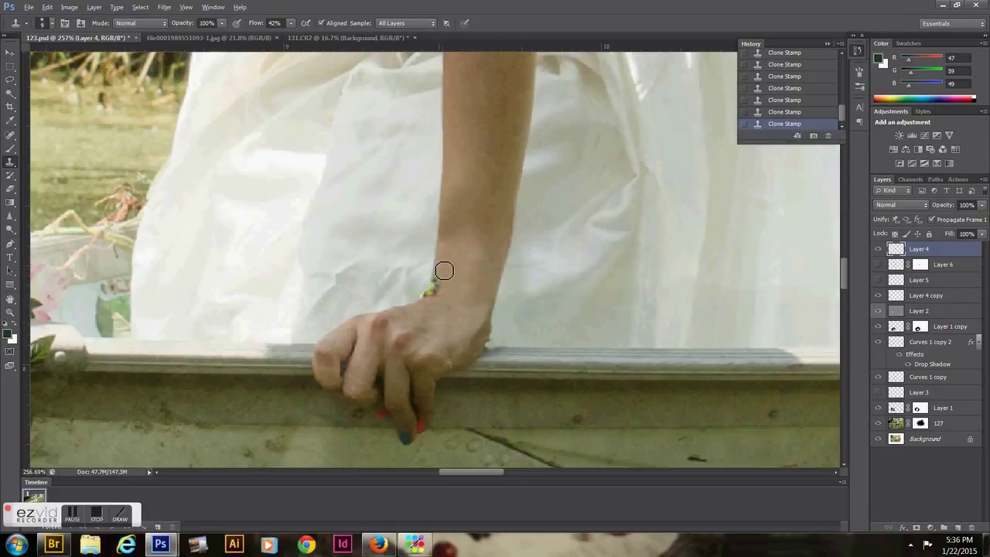
{"action": "left_click_drag", "start_coordinate": [440, 289], "coordinate": [434, 299]}
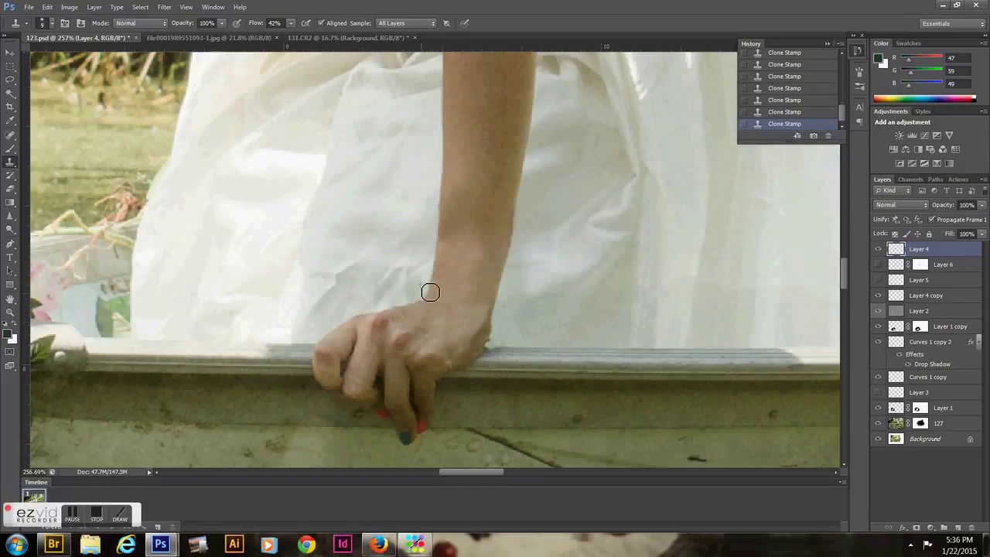
{"action": "key", "text": "bracketright"}
{"action": "key", "text": "bracketright"}
{"action": "key", "text": "bracketright"}
- Clone out the last wrist mark at 41% opacity and zoom out to the whole composite
{"action": "key", "text": "4"}
{"action": "key", "text": "1"}
{"action": "left_click", "coordinate": [455, 289]}
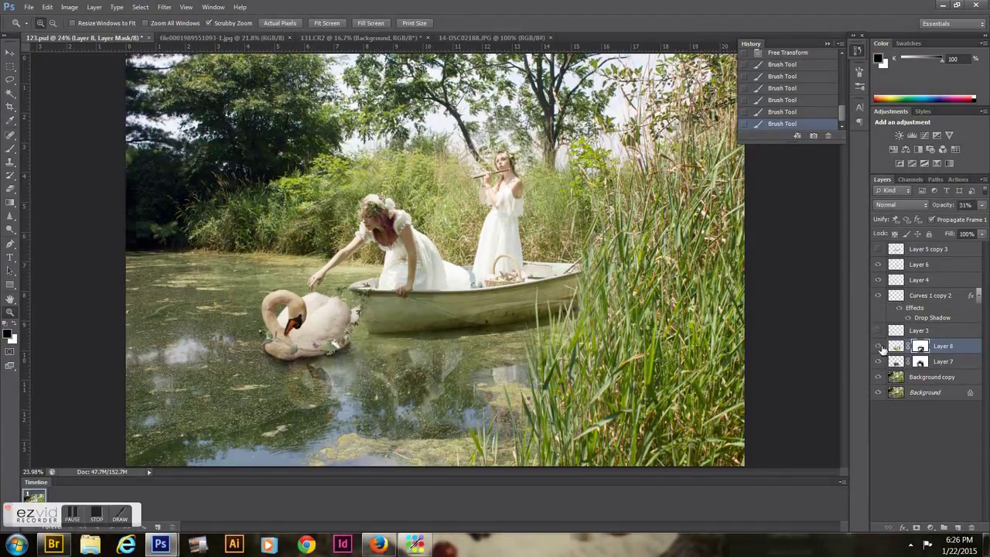
{"action": "left_click_drag", "start_coordinate": [502, 193], "coordinate": [464, 195]}
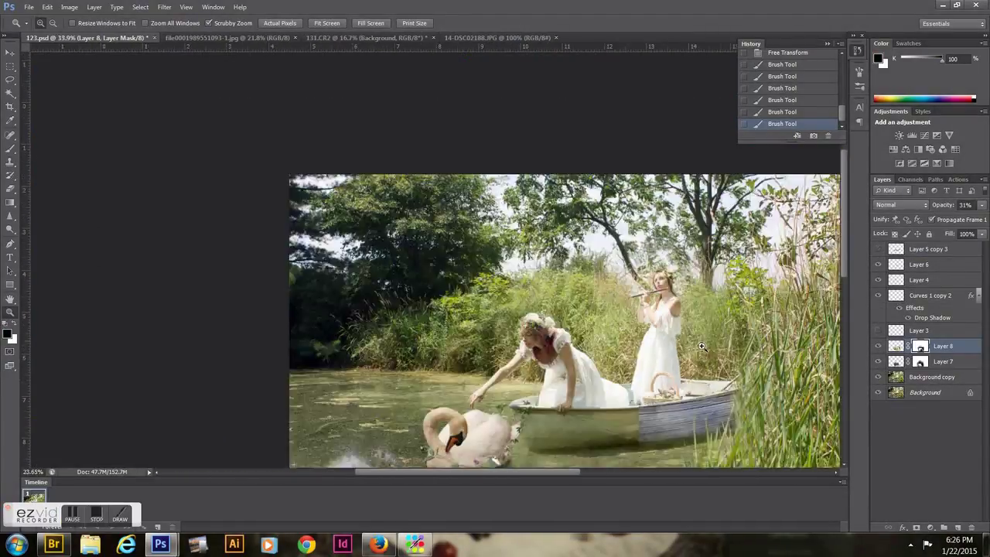
- Merge Layer 6 with its neighbouring layer and zoom in on the flute girl
{"action": "right_click", "coordinate": [922, 249]}
{"action": "left_click", "coordinate": [762, 405]}
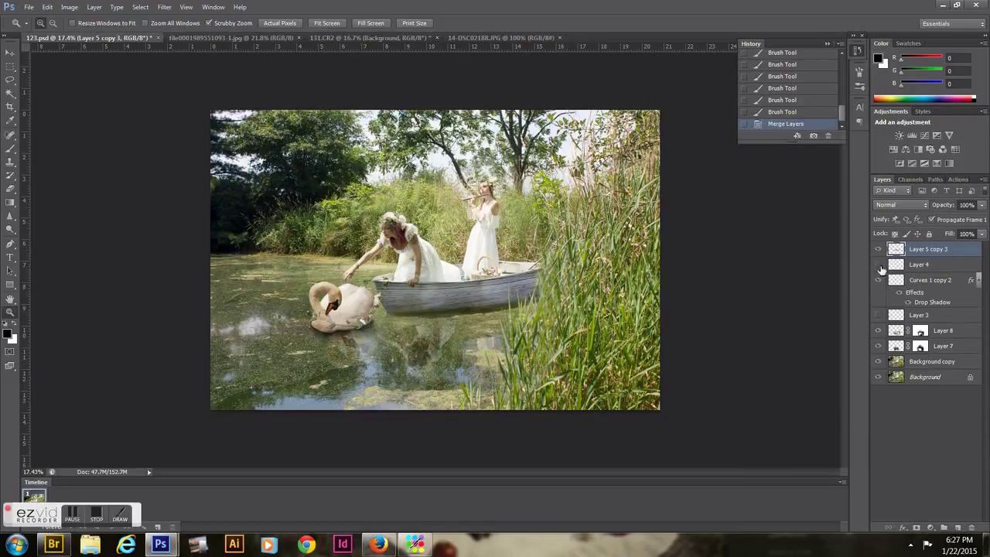
{"action": "left_click_drag", "start_coordinate": [485, 200], "coordinate": [847, 236]}
{"action": "scroll", "coordinate": [846, 239], "scroll_direction": "down", "scroll_amount": 1}
{"action": "key", "text": "s"}
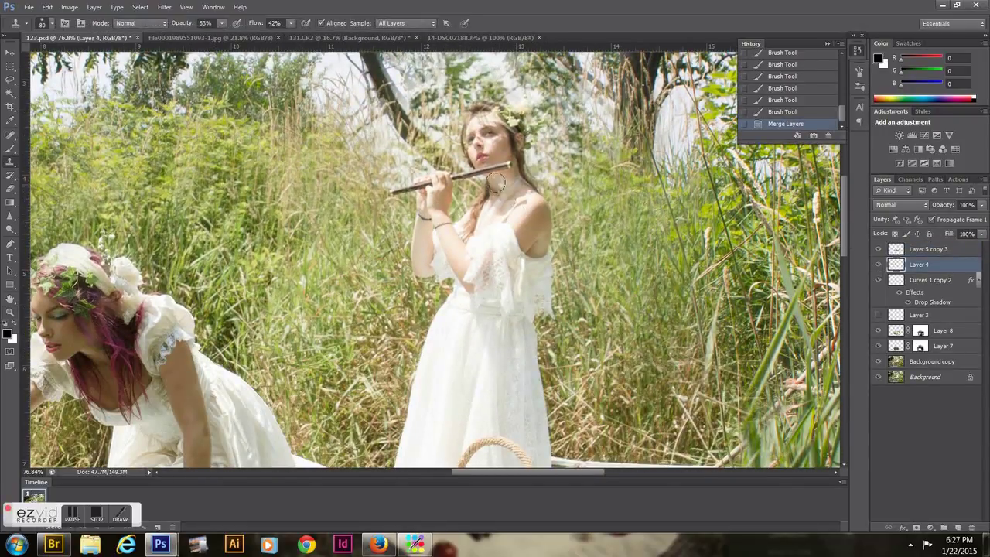
- Retouch the flute girl's face and right shoulder with Clone Stamp at 31% opacity
{"action": "left_click", "coordinate": [504, 160]}
{"action": "key", "text": "3"}
{"action": "key", "text": "1"}
{"action": "left_click", "coordinate": [500, 154]}
{"action": "left_click", "coordinate": [495, 147]}
{"action": "left_click", "coordinate": [541, 214]}
{"action": "left_click", "coordinate": [544, 245]}
{"action": "left_click", "coordinate": [549, 232]}
{"action": "left_click", "coordinate": [543, 222]}
- At 100% opacity, clone the bracelets off both of the flute girl's wrists, then zoom out
{"action": "scroll", "coordinate": [477, 116], "scroll_direction": "up", "scroll_amount": 4}
{"action": "scroll", "coordinate": [477, 116], "scroll_direction": "up", "scroll_amount": 2}
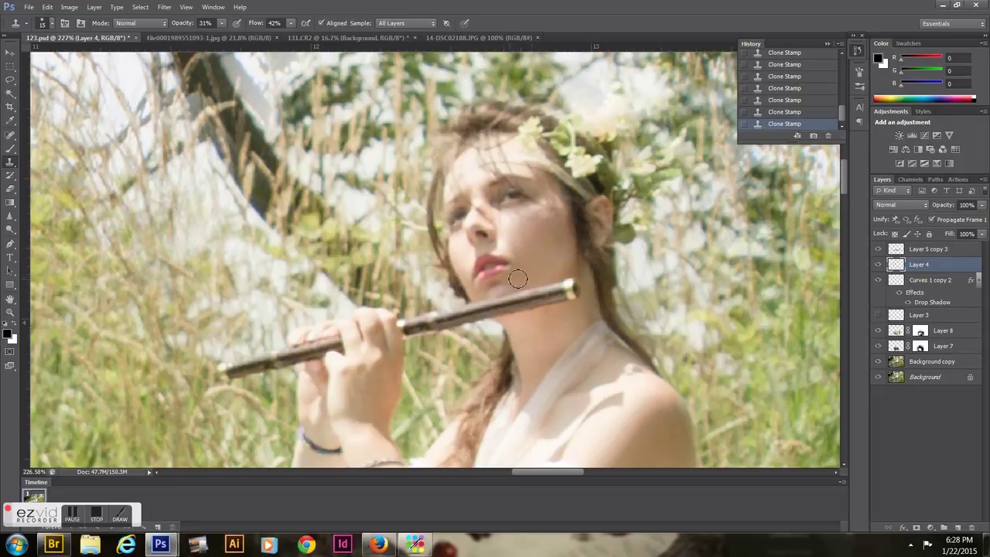
{"action": "scroll", "coordinate": [843, 189], "scroll_direction": "down", "scroll_amount": 2}
{"action": "scroll", "coordinate": [842, 188], "scroll_direction": "down", "scroll_amount": 3}
{"action": "key", "text": "0"}
{"action": "left_click_drag", "start_coordinate": [384, 295], "coordinate": [361, 307]}
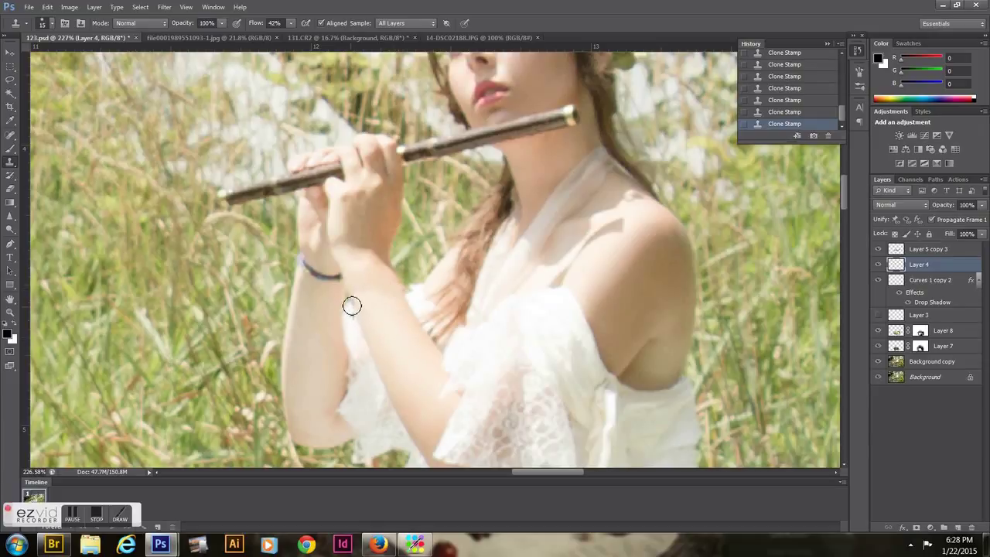
{"action": "left_click", "coordinate": [317, 297], "text": "alt"}
{"action": "left_click_drag", "start_coordinate": [324, 279], "coordinate": [338, 279]}
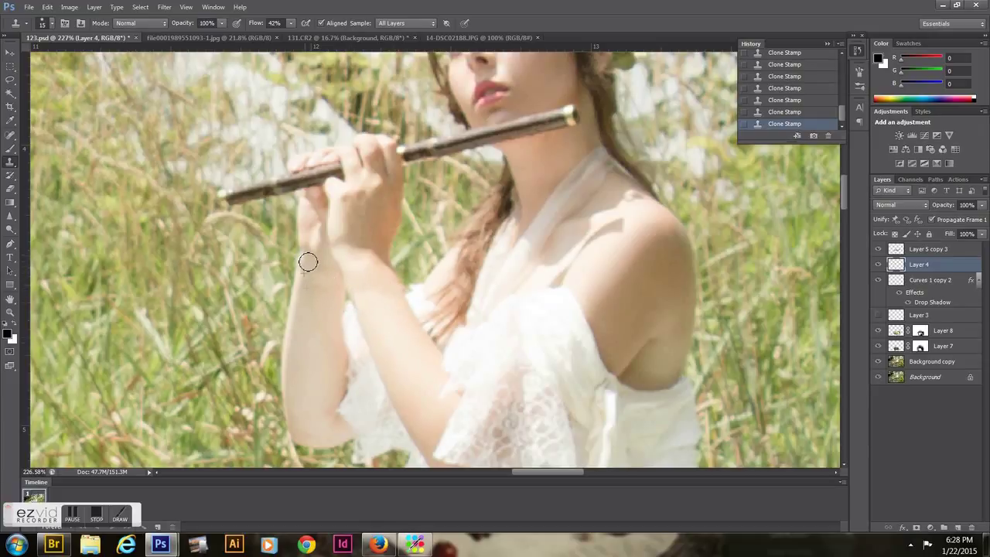
{"action": "key", "text": "z"}
{"action": "scroll", "coordinate": [487, 272], "scroll_direction": "down", "scroll_amount": 5}
{"action": "scroll", "coordinate": [487, 272], "scroll_direction": "up", "scroll_amount": 5}
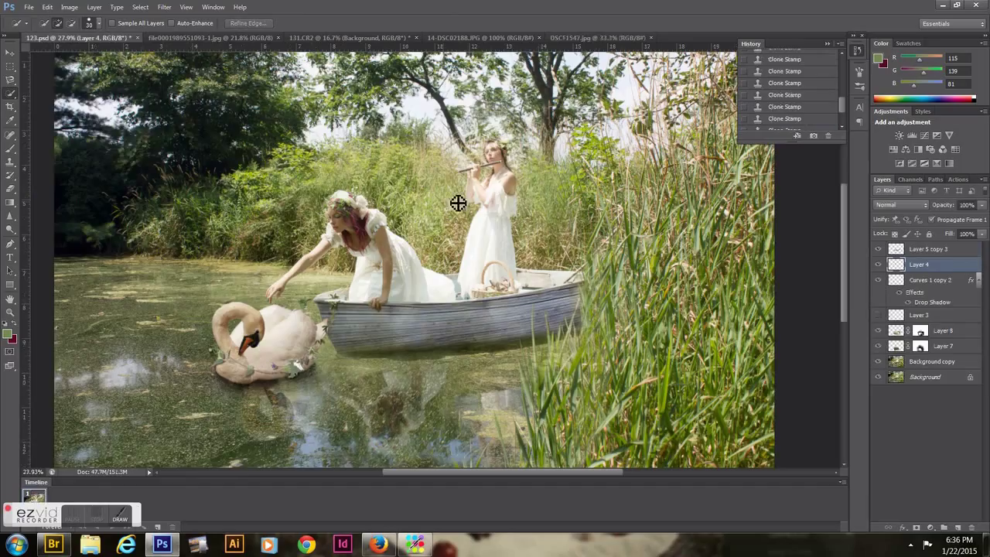
- Paste a pink lily, scale it onto the boat and move its layer above Layer 5 copy 3
{"action": "key", "text": "ctrl+v"}
{"action": "left_click_drag", "start_coordinate": [458, 203], "coordinate": [270, 280]}
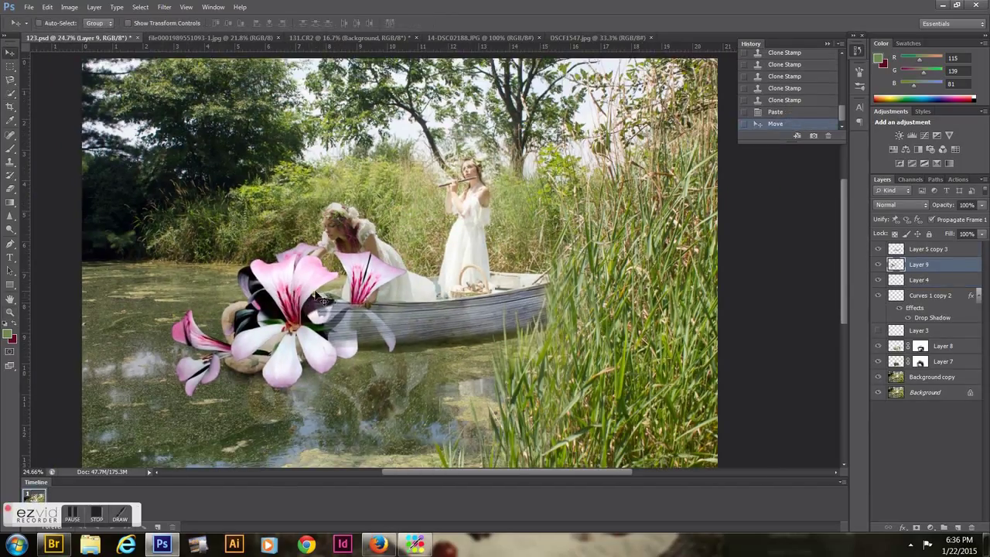
{"action": "key", "text": "ctrl+t"}
{"action": "mouse_move", "coordinate": [353, 198]}
{"action": "left_mouse_down"}
{"action": "mouse_move", "coordinate": [224, 364]}
{"action": "mouse_move", "coordinate": [474, 272]}
{"action": "mouse_move", "coordinate": [272, 359]}
{"action": "mouse_move", "coordinate": [363, 360]}
{"action": "left_mouse_up"}
{"action": "key", "text": "Return"}
{"action": "key", "text": "ctrl+bracketright"}
- Zoom on the swan and mask away the lily's edges with a 150 px brush
{"action": "key", "text": "z"}
{"action": "left_click", "coordinate": [916, 526]}
{"action": "key", "text": "b"}
{"action": "mouse_move", "coordinate": [294, 217]}
{"action": "left_mouse_down"}
{"action": "mouse_move", "coordinate": [371, 224]}
{"action": "mouse_move", "coordinate": [198, 268]}
{"action": "left_mouse_up"}
{"action": "left_click", "coordinate": [51, 23]}
{"action": "left_click_drag", "start_coordinate": [363, 294], "coordinate": [402, 309]}
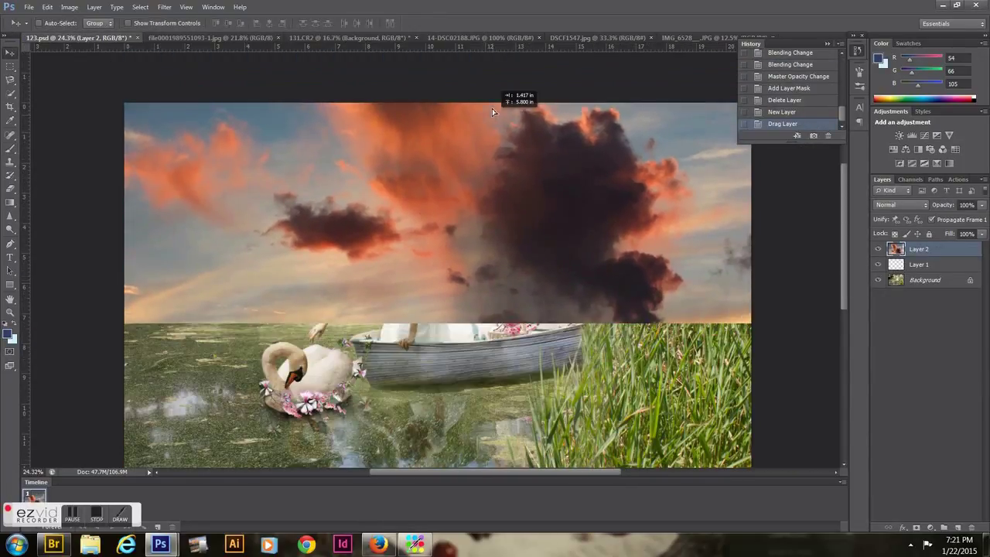
- Position the orange-cloud sky photo over the scene and trial Soft Light, darker and Screen blend modes
{"action": "key", "text": "shift+plus"}
{"action": "mouse_move", "coordinate": [492, 112]}
{"action": "left_mouse_down"}
{"action": "mouse_move", "coordinate": [646, 139]}
{"action": "mouse_move", "coordinate": [640, 422]}
{"action": "left_mouse_up"}
{"action": "key", "text": "shift+plus"}
{"action": "left_click", "coordinate": [901, 204]}
{"action": "left_click", "coordinate": [903, 249]}
{"action": "left_click", "coordinate": [900, 204]}
{"action": "left_click", "coordinate": [906, 311]}
- Set the sky layer (Layer 2) to Multiply at 28% opacity and shift it into place
{"action": "left_click", "coordinate": [900, 204]}
{"action": "left_click", "coordinate": [882, 309]}
{"action": "left_click", "coordinate": [901, 204]}
{"action": "left_click", "coordinate": [885, 381]}
{"action": "left_click", "coordinate": [900, 204]}
{"action": "left_click", "coordinate": [882, 257]}
{"action": "left_click_drag", "start_coordinate": [641, 93], "coordinate": [655, 414]}
{"action": "left_click", "coordinate": [944, 217]}
{"action": "left_click_drag", "start_coordinate": [654, 78], "coordinate": [634, 190]}
- Mask the sky layer at 65% opacity and brush it off the girls, reeds and trees
{"action": "left_click", "coordinate": [942, 527]}
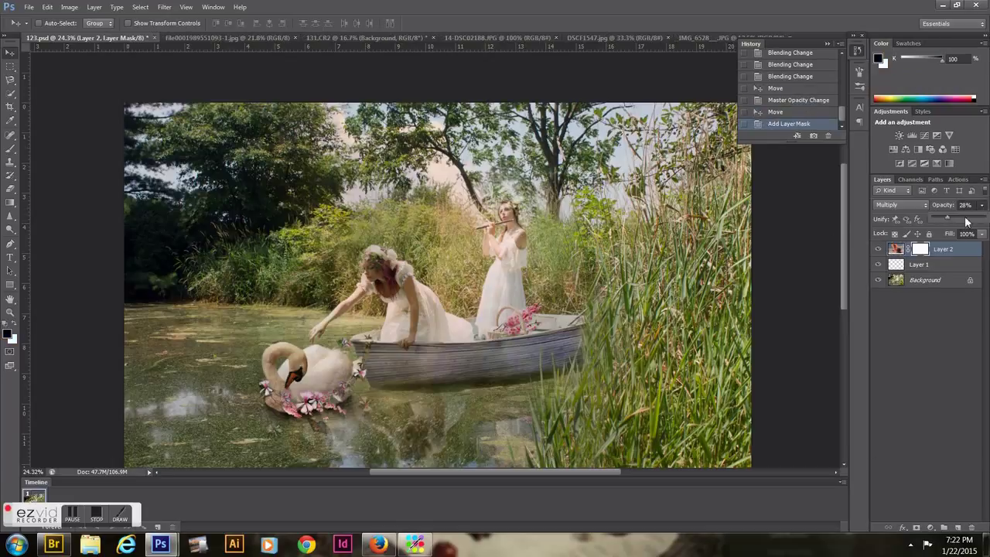
{"action": "key", "text": "6"}
{"action": "key", "text": "5"}
{"action": "key", "text": "b"}
{"action": "left_click_drag", "start_coordinate": [249, 224], "coordinate": [580, 279]}
{"action": "left_click_drag", "start_coordinate": [695, 255], "coordinate": [464, 348]}
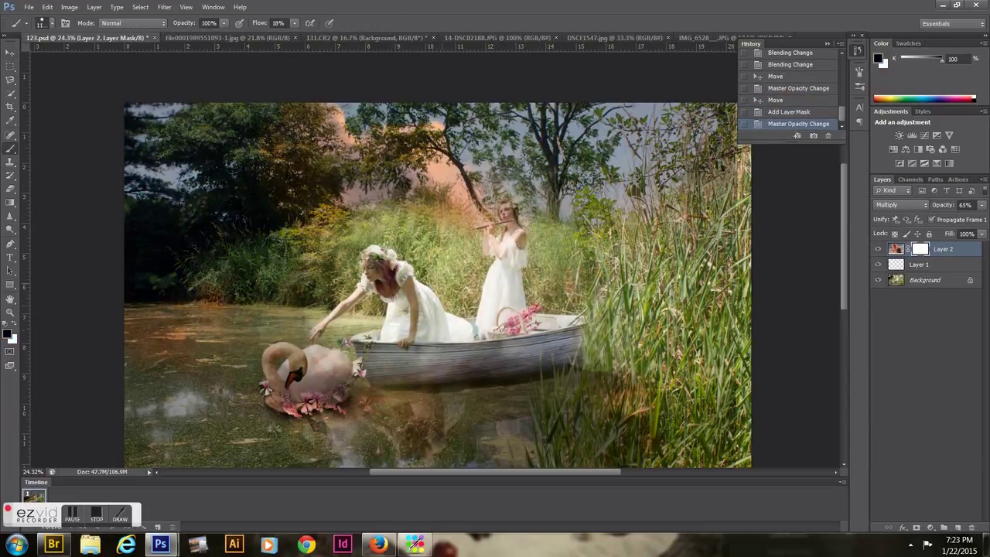
{"action": "left_click", "coordinate": [44, 23]}
{"action": "left_click_drag", "start_coordinate": [494, 387], "coordinate": [194, 224]}
{"action": "mouse_move", "coordinate": [197, 133]}
{"action": "left_mouse_down"}
{"action": "mouse_move", "coordinate": [548, 159]}
{"action": "mouse_move", "coordinate": [572, 111]}
{"action": "left_mouse_up"}
- Refine the mask over the upper trees and reeds, fading softly at 23% brush opacity
{"action": "key", "text": "bracketleft"}
{"action": "key", "text": "bracketleft"}
{"action": "key", "text": "bracketleft"}
{"action": "mouse_move", "coordinate": [402, 116]}
{"action": "left_mouse_down"}
{"action": "mouse_move", "coordinate": [449, 124]}
{"action": "mouse_move", "coordinate": [363, 170]}
{"action": "mouse_move", "coordinate": [378, 115]}
{"action": "mouse_move", "coordinate": [716, 167]}
{"action": "left_mouse_up"}
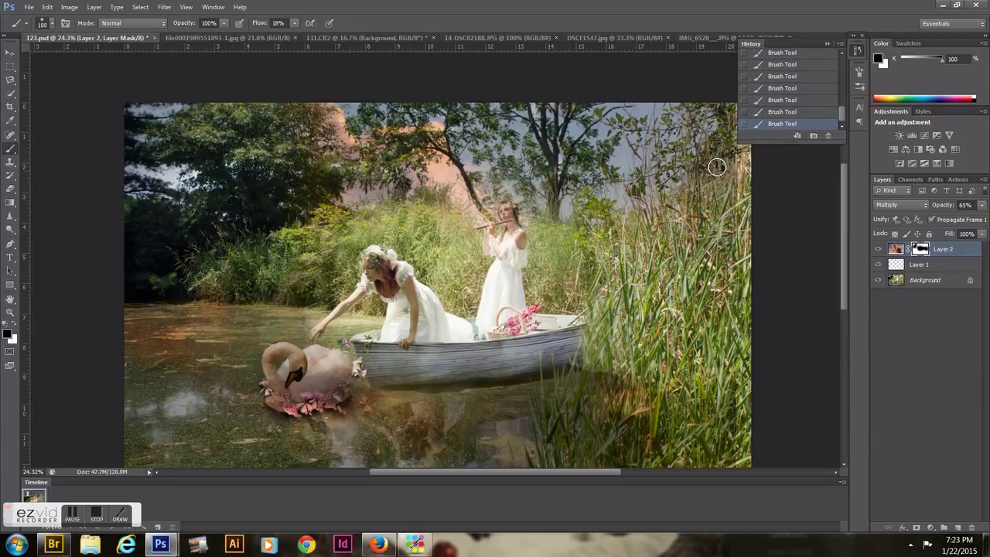
{"action": "mouse_move", "coordinate": [453, 218]}
{"action": "left_mouse_down"}
{"action": "mouse_move", "coordinate": [163, 308]}
{"action": "mouse_move", "coordinate": [363, 390]}
{"action": "left_mouse_up"}
{"action": "key", "text": "bracketright"}
{"action": "key", "text": "bracketright"}
{"action": "key", "text": "bracketright"}
{"action": "left_click_drag", "start_coordinate": [711, 402], "coordinate": [533, 440]}
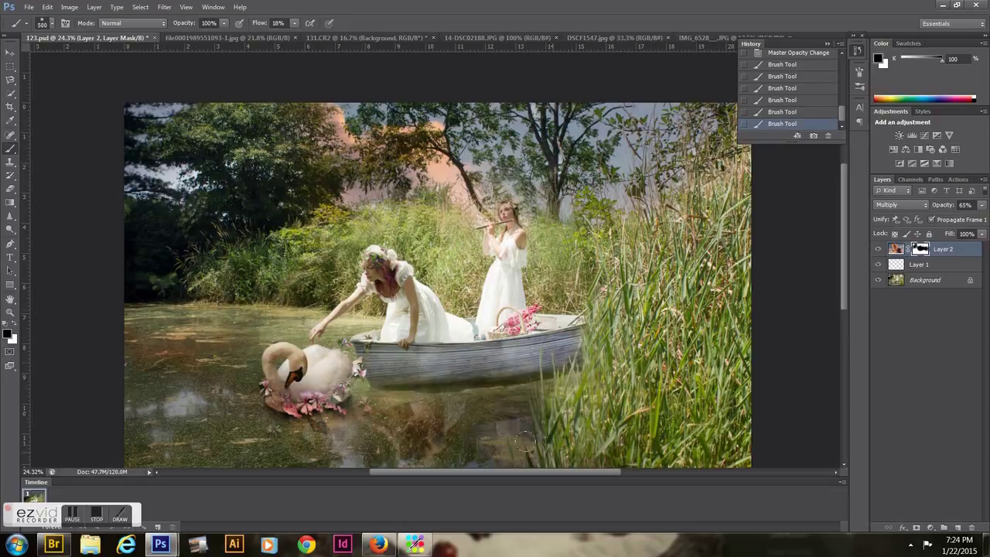
{"action": "key", "text": "2"}
{"action": "key", "text": "3"}
{"action": "mouse_move", "coordinate": [541, 205]}
{"action": "left_mouse_down"}
{"action": "mouse_move", "coordinate": [688, 132]}
{"action": "mouse_move", "coordinate": [364, 186]}
{"action": "mouse_move", "coordinate": [151, 116]}
{"action": "left_mouse_up"}
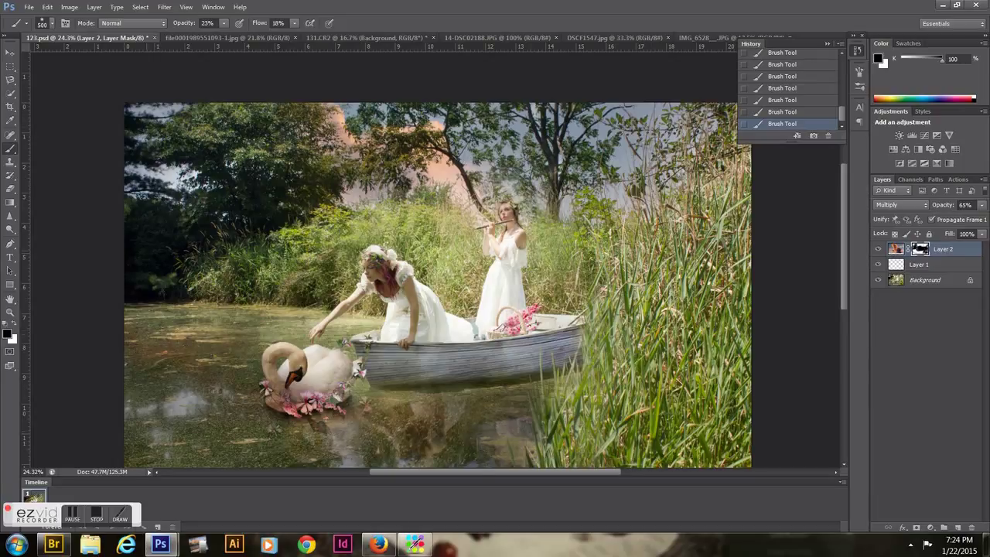
{"action": "left_click_drag", "start_coordinate": [542, 147], "coordinate": [583, 147]}
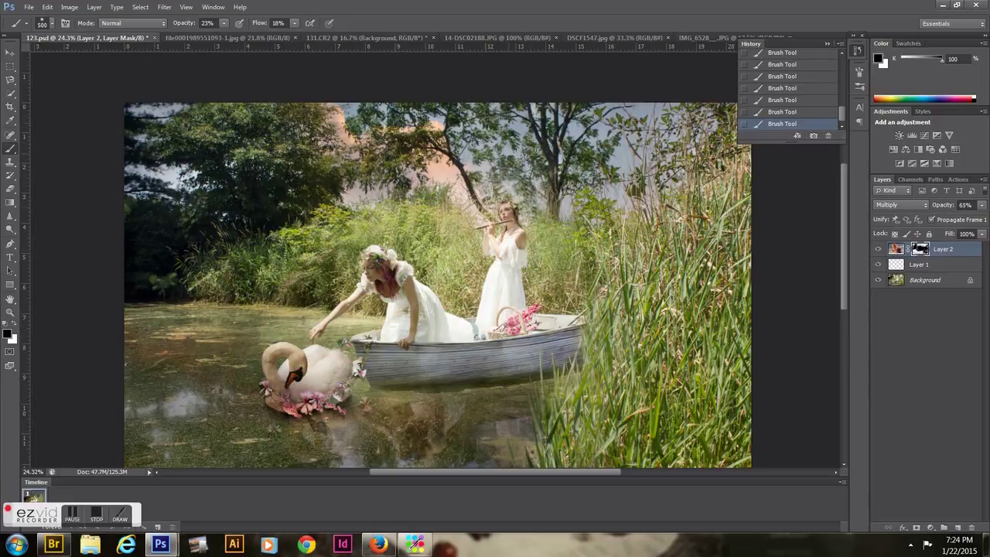
- Hide the overlay on the water and swan at 78% opacity, then add Curves 1
{"action": "key", "text": "7"}
{"action": "key", "text": "8"}
{"action": "mouse_move", "coordinate": [263, 364]}
{"action": "left_mouse_down"}
{"action": "mouse_move", "coordinate": [371, 418]}
{"action": "mouse_move", "coordinate": [542, 410]}
{"action": "left_mouse_up"}
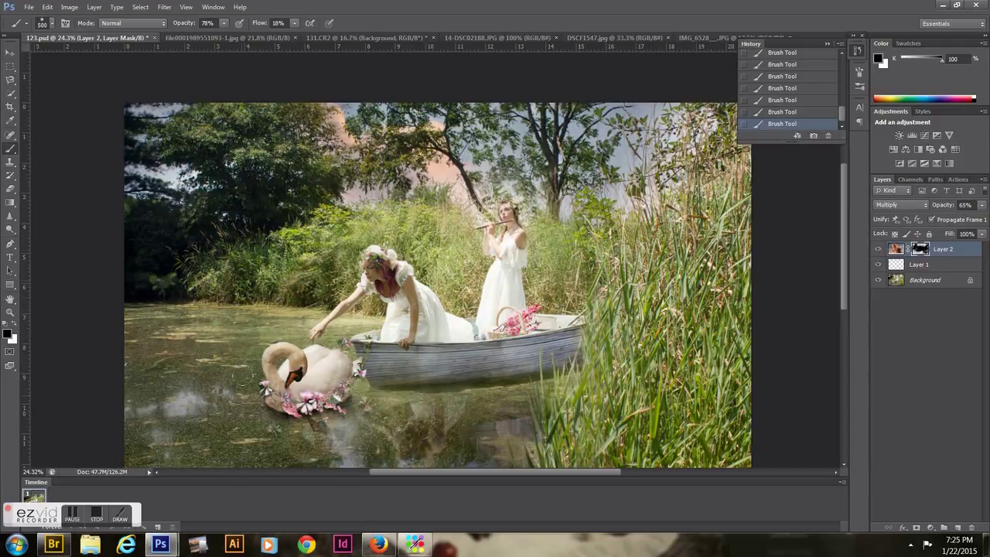
{"action": "left_click", "coordinate": [931, 527]}
{"action": "left_click", "coordinate": [897, 344]}
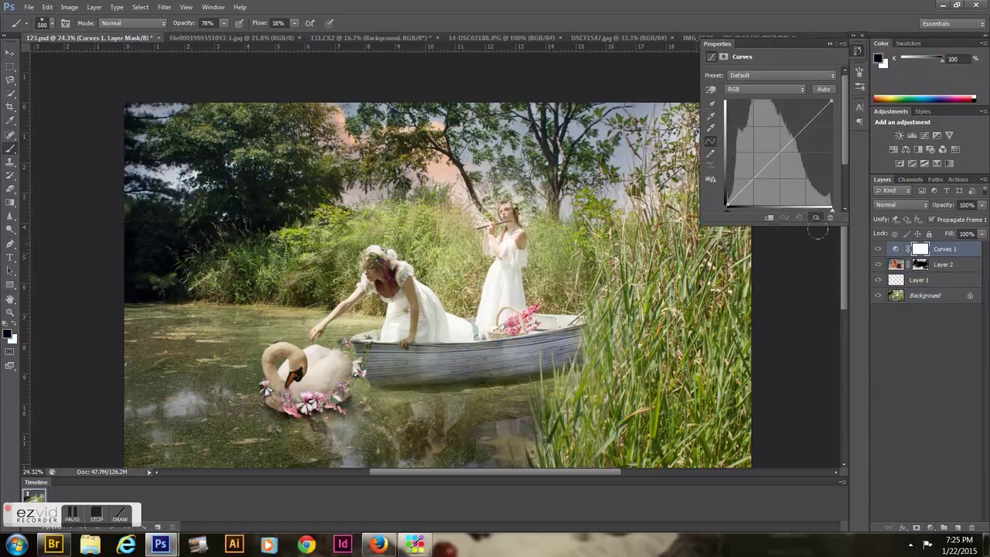
- Pull the RGB curve down, nudge Red and raise Blue for a cool dusk tone
{"action": "left_click_drag", "start_coordinate": [560, 253], "coordinate": [596, 351]}
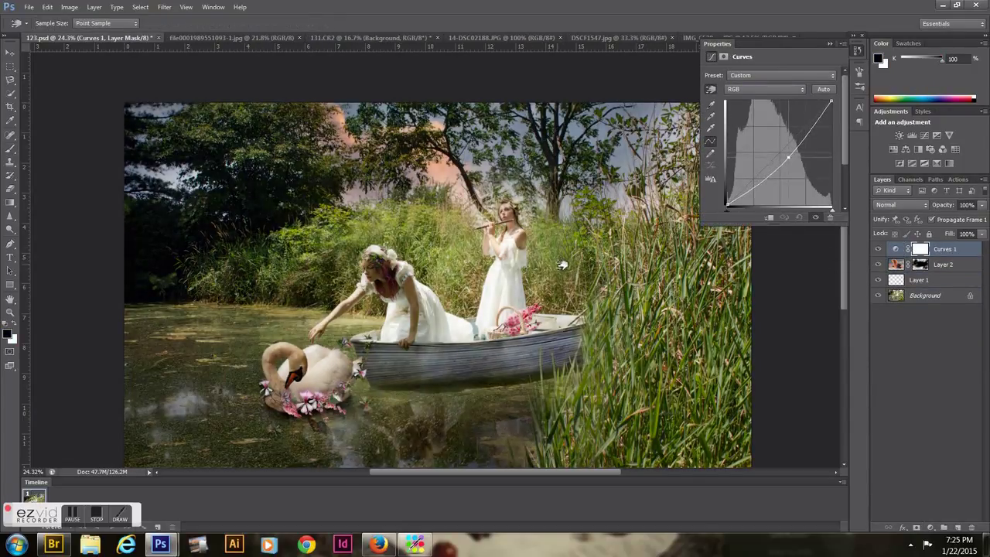
{"action": "left_click_drag", "start_coordinate": [595, 351], "coordinate": [595, 358]}
{"action": "key", "text": "alt+4"}
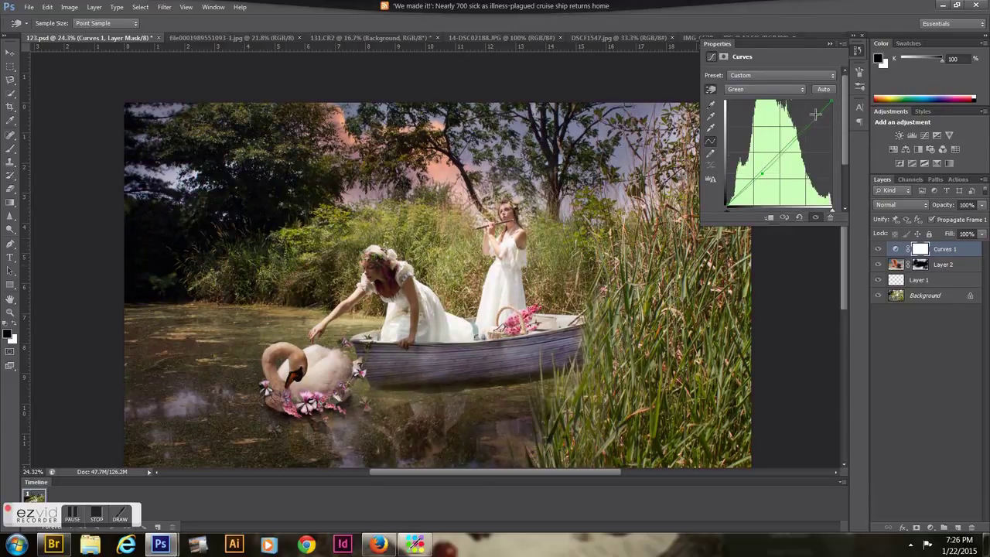
{"action": "key", "text": "alt+3"}
{"action": "left_click_drag", "start_coordinate": [661, 421], "coordinate": [663, 425]}
{"action": "key", "text": "alt+5"}
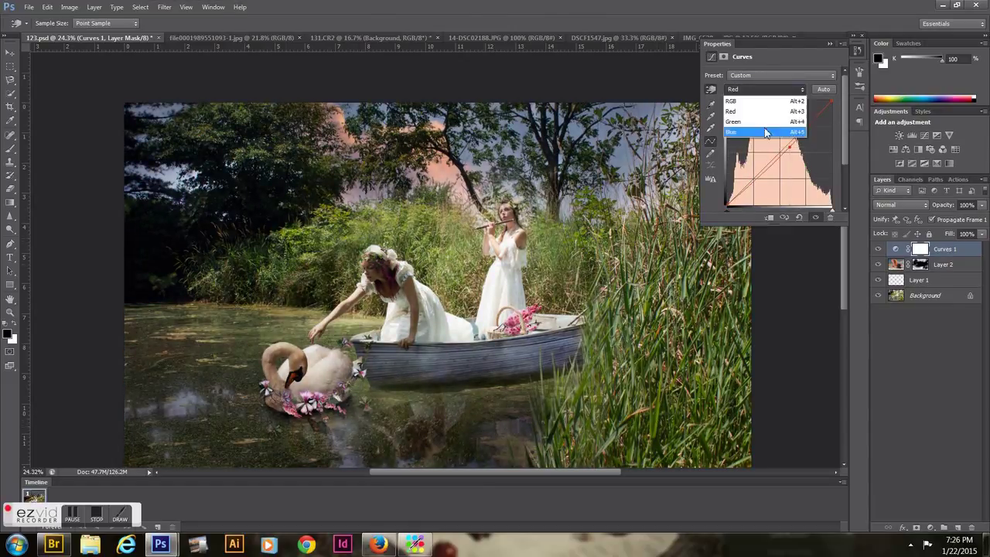
{"action": "left_click_drag", "start_coordinate": [621, 331], "coordinate": [623, 329]}
{"action": "key", "text": "ctrl+z"}
{"action": "key", "text": "ctrl+z"}
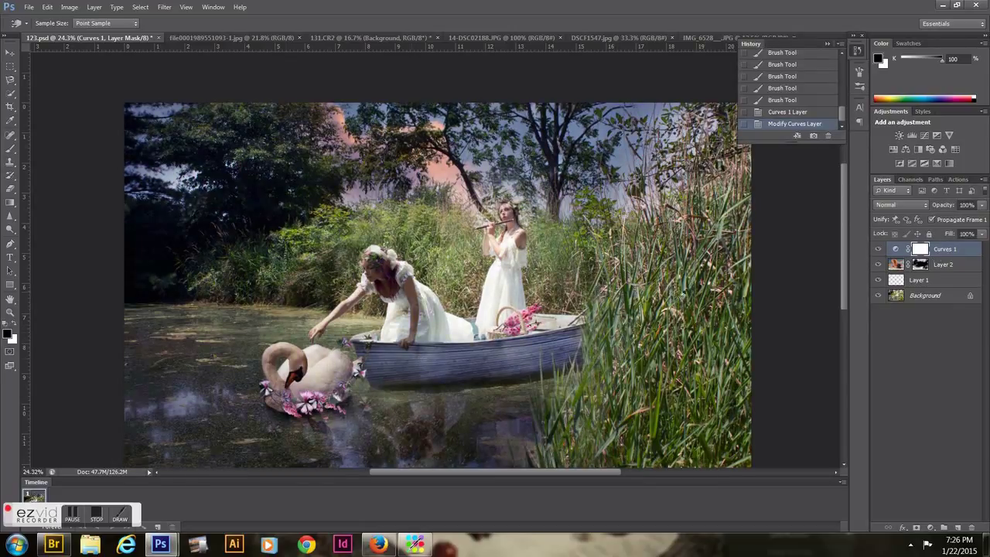
- Paint the Curves 1 mask to restore brightness on the girls and swan
{"action": "key", "text": "b"}
{"action": "mouse_move", "coordinate": [371, 263]}
{"action": "left_mouse_down"}
{"action": "mouse_move", "coordinate": [411, 340]}
{"action": "mouse_move", "coordinate": [408, 328]}
{"action": "left_mouse_up"}
{"action": "left_click_drag", "start_coordinate": [305, 360], "coordinate": [317, 375]}
{"action": "key", "text": "bracketleft"}
{"action": "key", "text": "bracketleft"}
{"action": "key", "text": "bracketleft"}
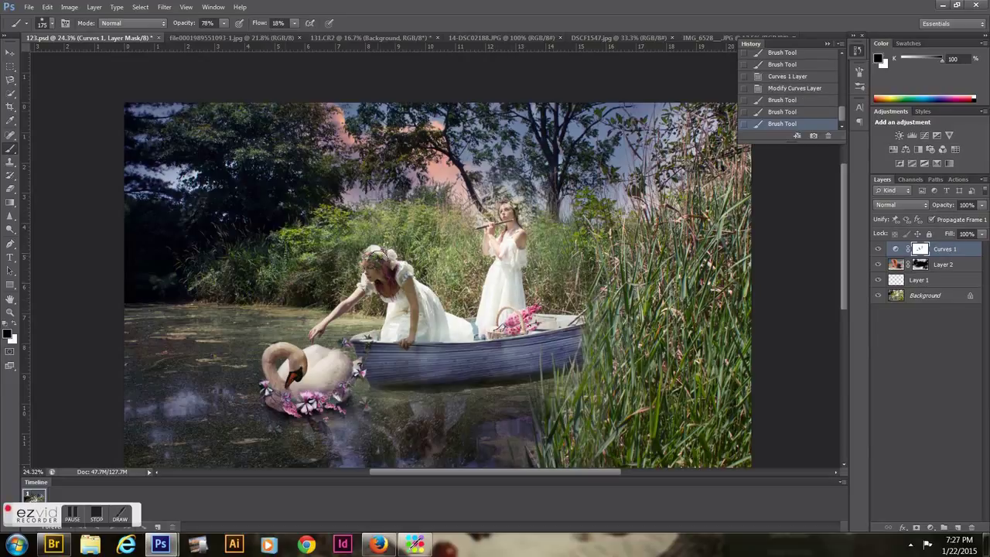
{"action": "left_click_drag", "start_coordinate": [376, 263], "coordinate": [433, 332]}
{"action": "key", "text": "bracketleft"}
{"action": "key", "text": "bracketleft"}
{"action": "key", "text": "bracketleft"}
{"action": "key", "text": "0"}
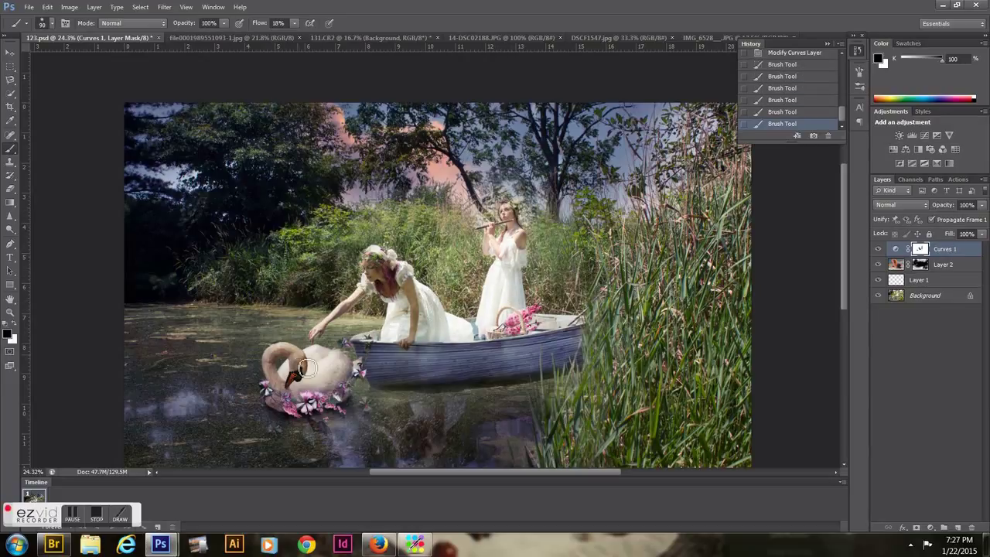
{"action": "left_click_drag", "start_coordinate": [333, 387], "coordinate": [285, 354]}
- Toggle Curves 1 on and off to compare, then add a Curves 2 adjustment
{"action": "left_click", "coordinate": [878, 248]}
{"action": "left_click", "coordinate": [878, 248]}
{"action": "left_click", "coordinate": [877, 248]}
{"action": "left_click", "coordinate": [877, 248]}
{"action": "left_click", "coordinate": [877, 248]}
{"action": "left_click", "coordinate": [878, 248]}
{"action": "left_click", "coordinate": [930, 527]}
{"action": "left_click", "coordinate": [905, 354]}
- Pull Curves 2 down on-image and brush its mask over the kneeling girl and swan
{"action": "left_click", "coordinate": [710, 89]}
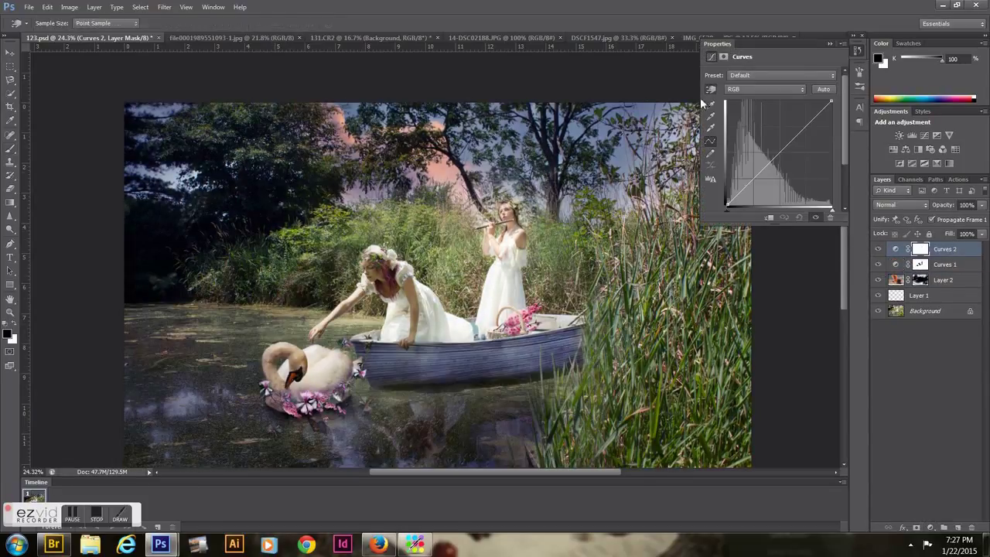
{"action": "left_click_drag", "start_coordinate": [292, 230], "coordinate": [295, 255]}
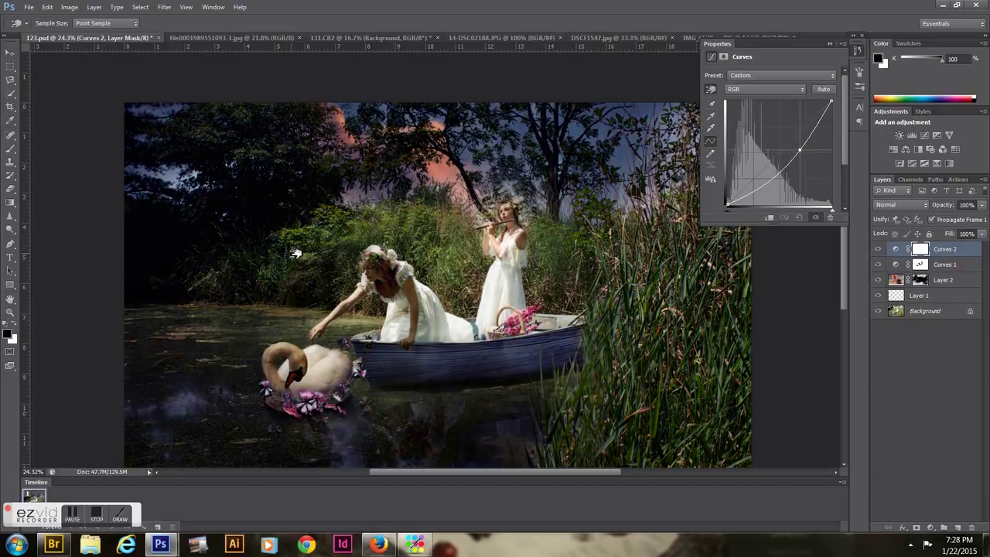
{"action": "key", "text": "b"}
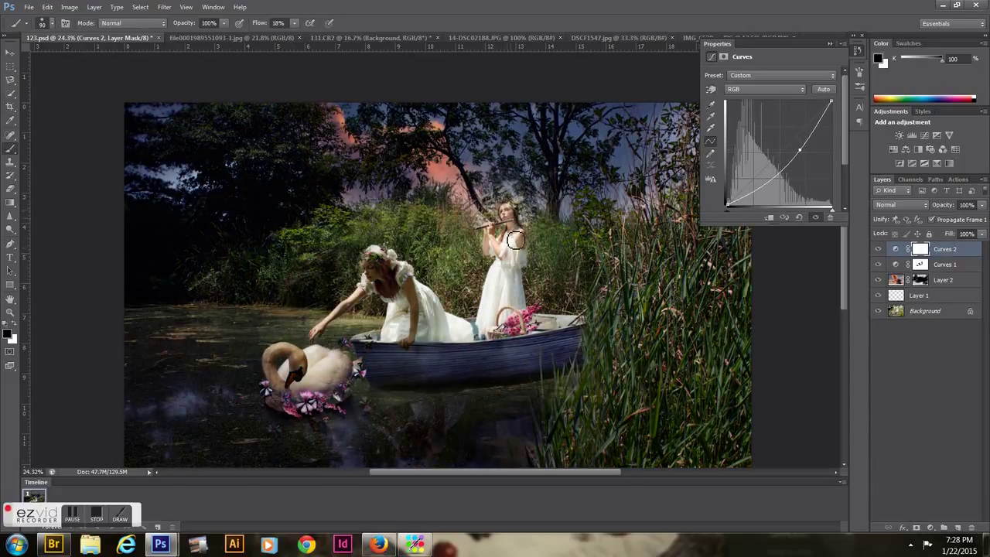
{"action": "left_click_drag", "start_coordinate": [375, 265], "coordinate": [425, 325]}
{"action": "mouse_move", "coordinate": [278, 354]}
{"action": "left_mouse_down"}
{"action": "mouse_move", "coordinate": [305, 382]}
{"action": "mouse_move", "coordinate": [343, 380]}
{"action": "mouse_move", "coordinate": [329, 371]}
{"action": "left_mouse_up"}
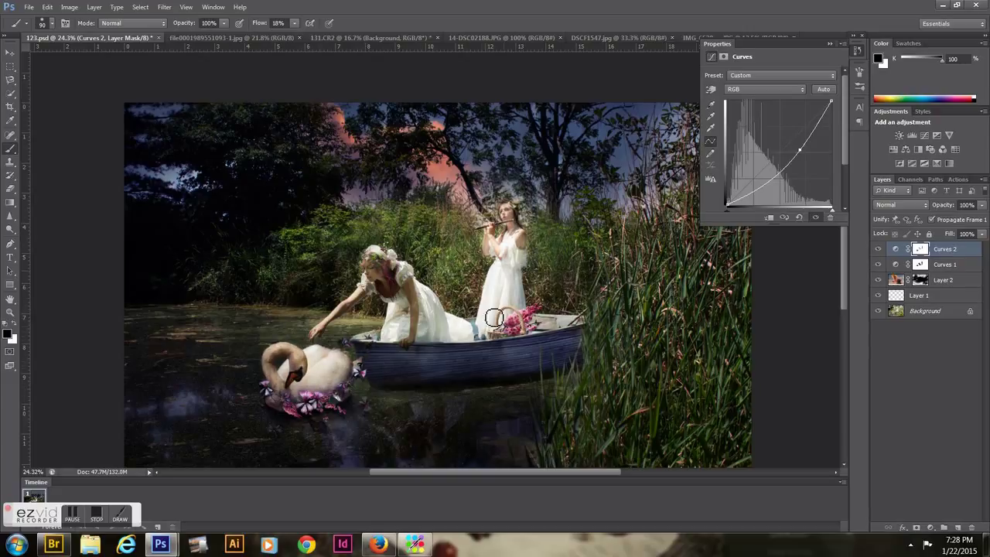
- Brush the kneeling girl's face, hair and arm, adjusting colour, brush size and zoom
{"action": "left_click_drag", "start_coordinate": [493, 317], "coordinate": [394, 260]}
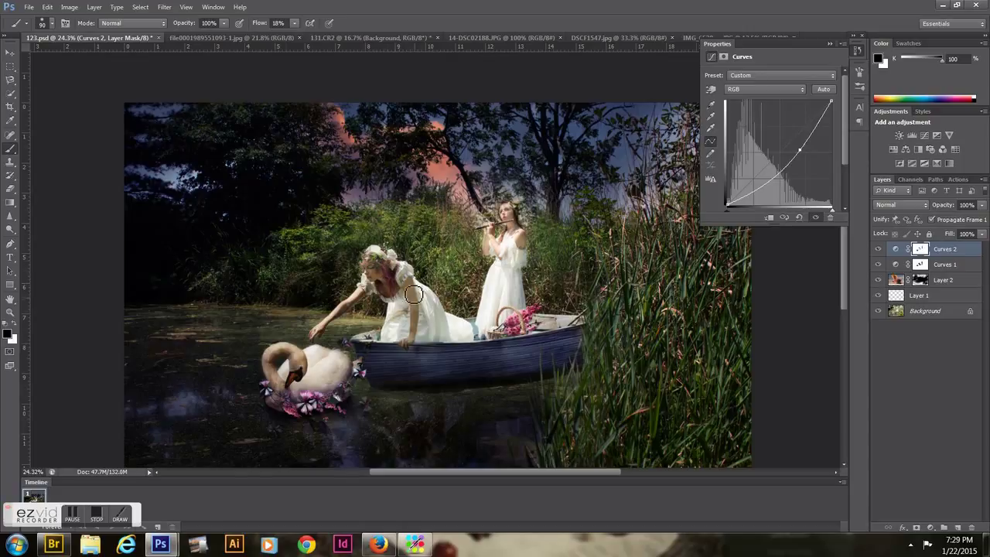
{"action": "left_click_drag", "start_coordinate": [413, 294], "coordinate": [324, 325]}
{"action": "key", "text": "x"}
{"action": "scroll", "coordinate": [324, 325], "scroll_direction": "up", "scroll_amount": 3}
{"action": "key", "text": "x"}
{"action": "key", "text": "bracketleft"}
{"action": "key", "text": "bracketleft"}
{"action": "key", "text": "bracketleft"}
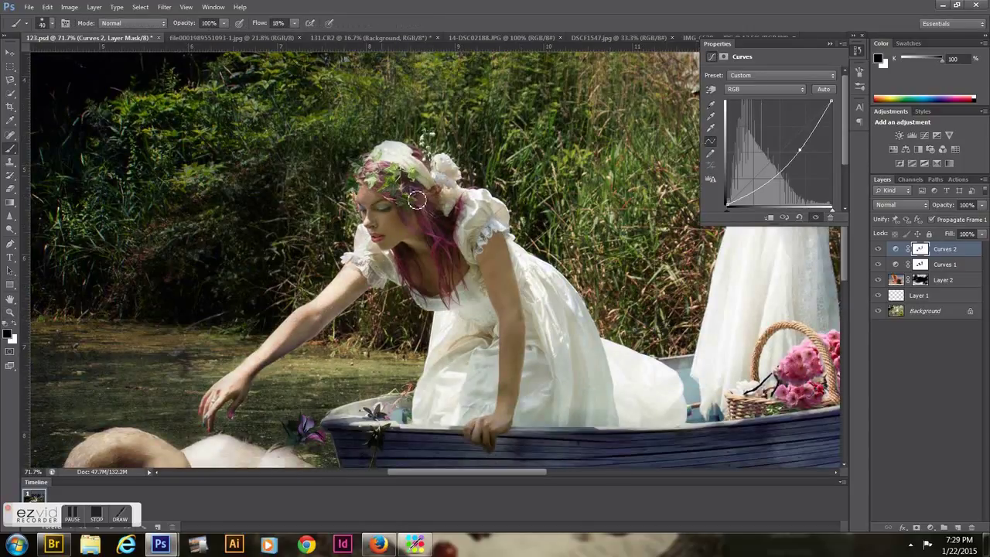
{"action": "key", "text": "z"}
{"action": "scroll", "coordinate": [520, 338], "scroll_direction": "down", "scroll_amount": 3}
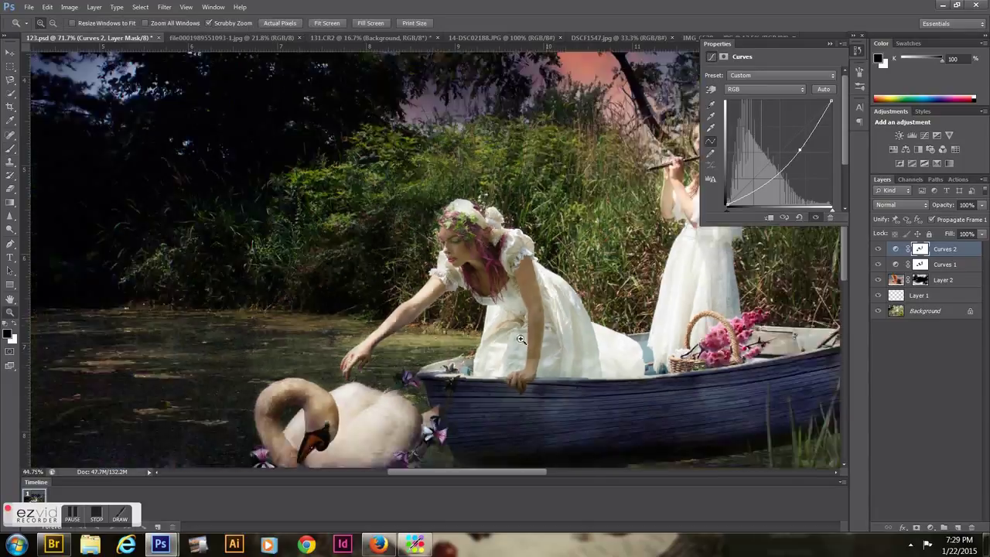
{"action": "scroll", "coordinate": [520, 339], "scroll_direction": "down", "scroll_amount": 3}
{"action": "key", "text": "b"}
{"action": "left_click", "coordinate": [897, 279]}
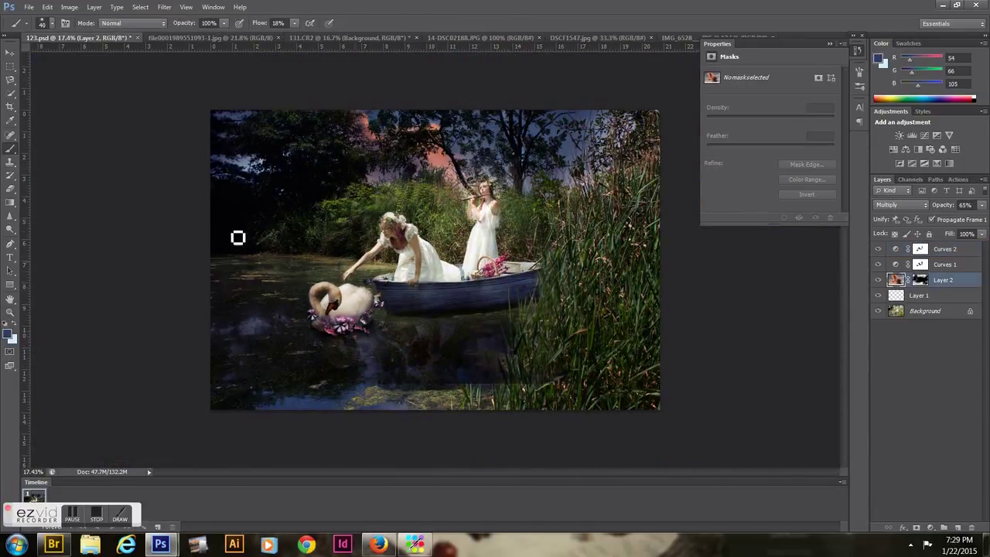
- Target Layer 2's mask with default colours and toggle its visibility to compare
{"action": "key", "text": "v"}
{"action": "left_click_drag", "start_coordinate": [453, 250], "coordinate": [457, 262]}
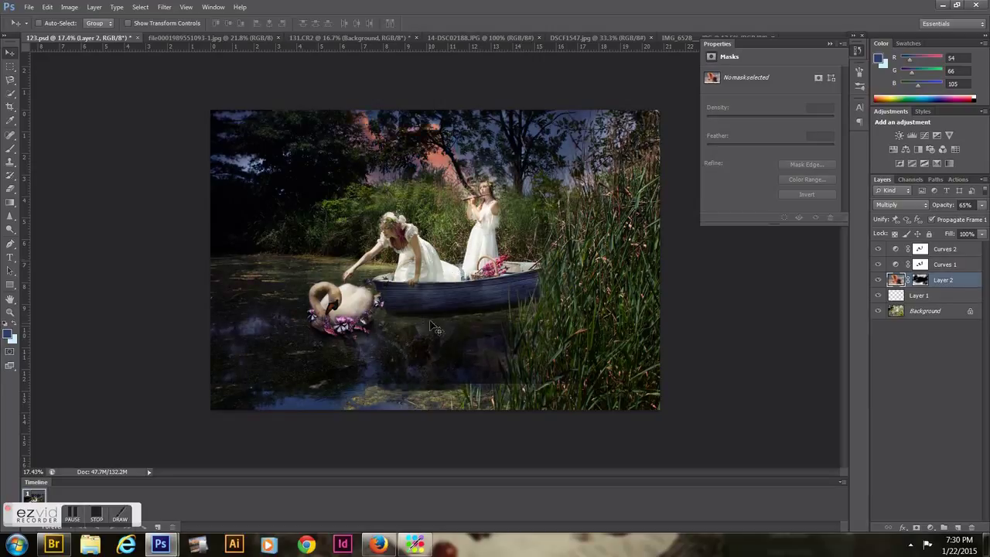
{"action": "left_click", "coordinate": [919, 280]}
{"action": "key", "text": "d"}
{"action": "key", "text": "b"}
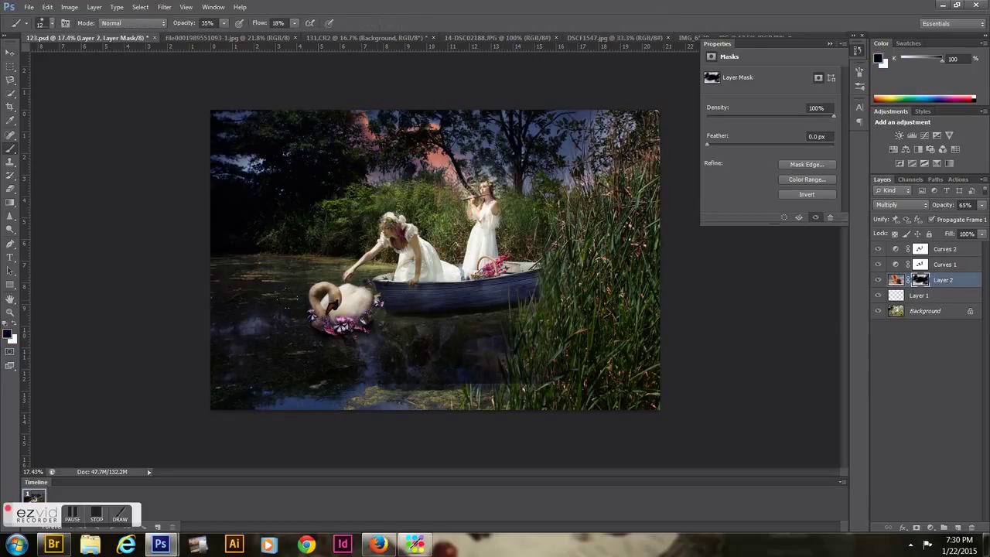
{"action": "left_click", "coordinate": [877, 281]}
{"action": "left_click", "coordinate": [877, 281]}
{"action": "left_click", "coordinate": [877, 280]}
{"action": "left_click", "coordinate": [878, 281]}
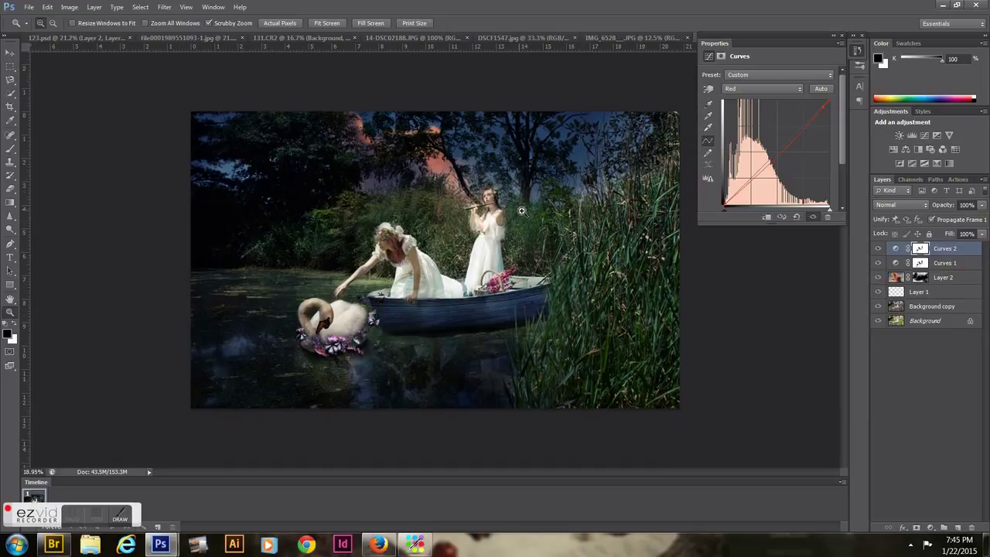
- Softly paint around the flute-playing girl, then fit the whole composite in view
{"action": "left_click_drag", "start_coordinate": [528, 209], "coordinate": [557, 207]}
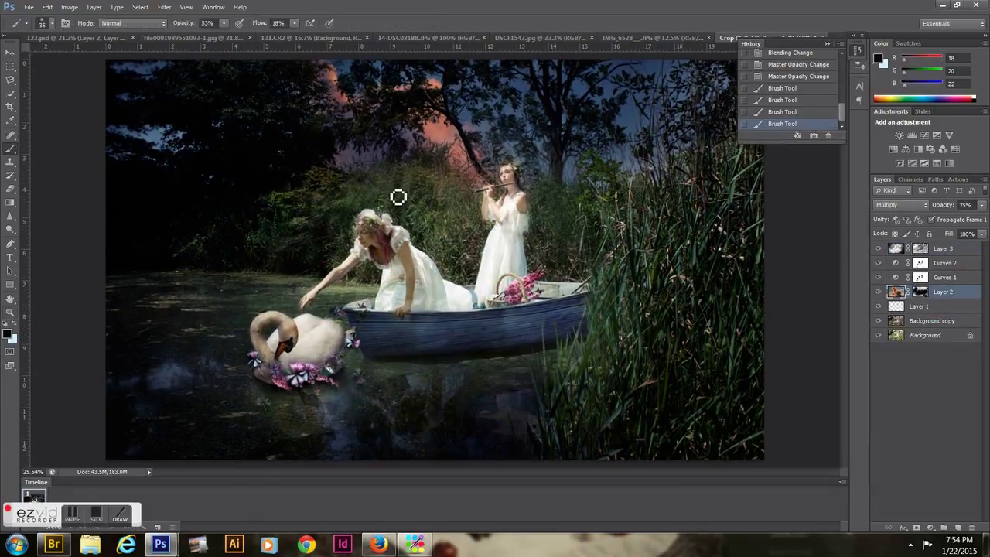
{"action": "mouse_move", "coordinate": [325, 197]}
{"action": "left_mouse_down"}
{"action": "mouse_move", "coordinate": [490, 177]}
{"action": "mouse_move", "coordinate": [474, 215]}
{"action": "left_mouse_up"}
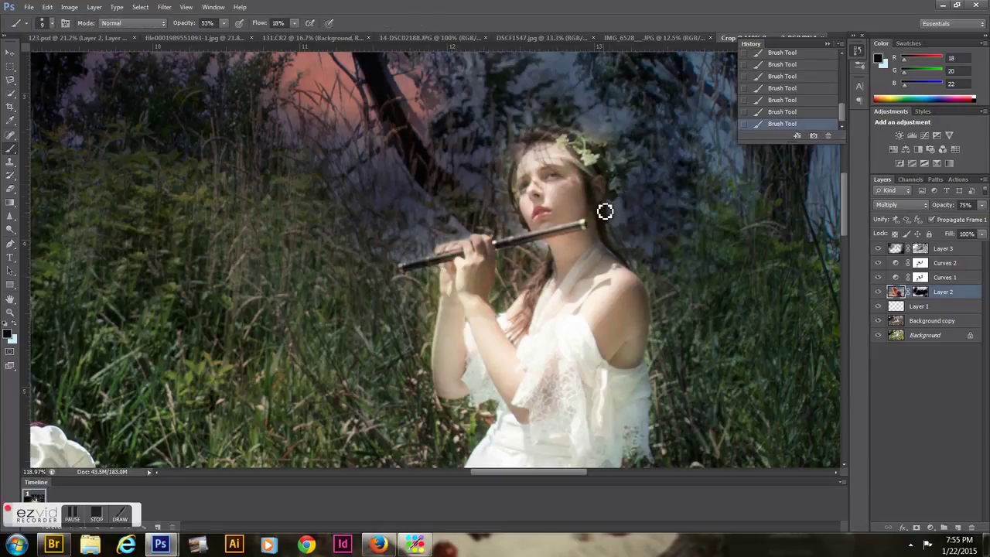
{"action": "left_click", "coordinate": [10, 312]}
{"action": "key", "text": "ctrl+0"}
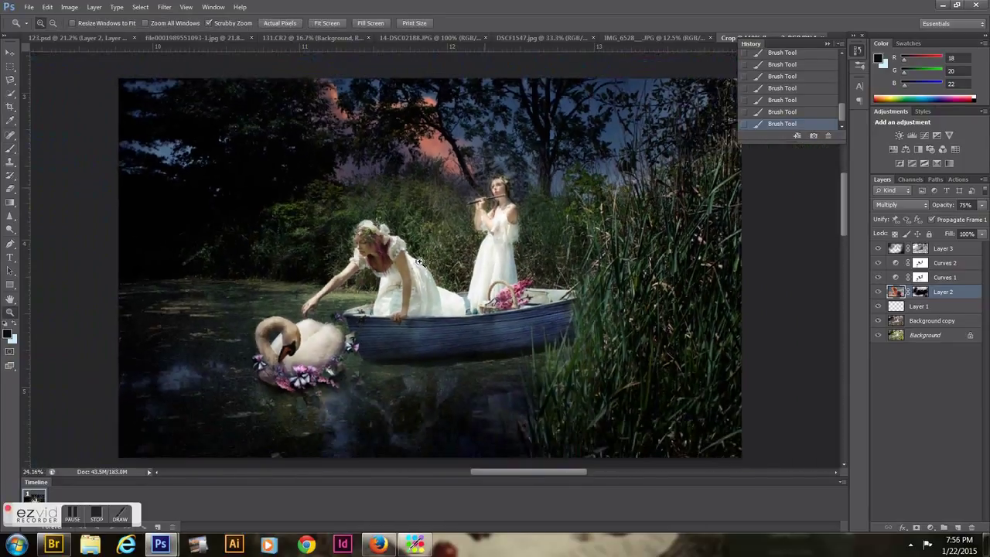
- Add a Curves 3 adjustment, reshape its curve, then delete it
{"action": "left_click", "coordinate": [936, 528]}
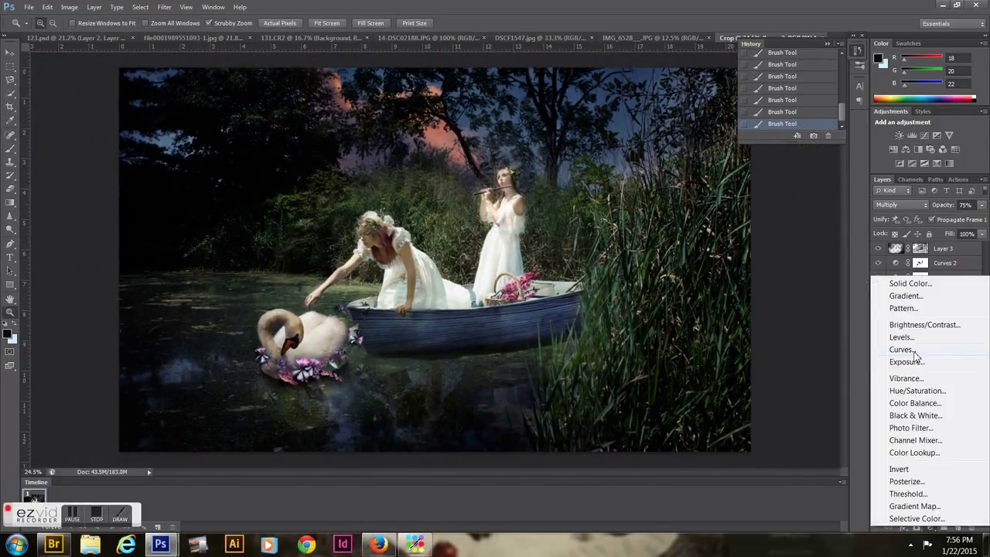
{"action": "left_click", "coordinate": [911, 354]}
{"action": "mouse_move", "coordinate": [499, 248]}
{"action": "left_mouse_down"}
{"action": "mouse_move", "coordinate": [547, 169]}
{"action": "mouse_move", "coordinate": [392, 279]}
{"action": "left_mouse_up"}
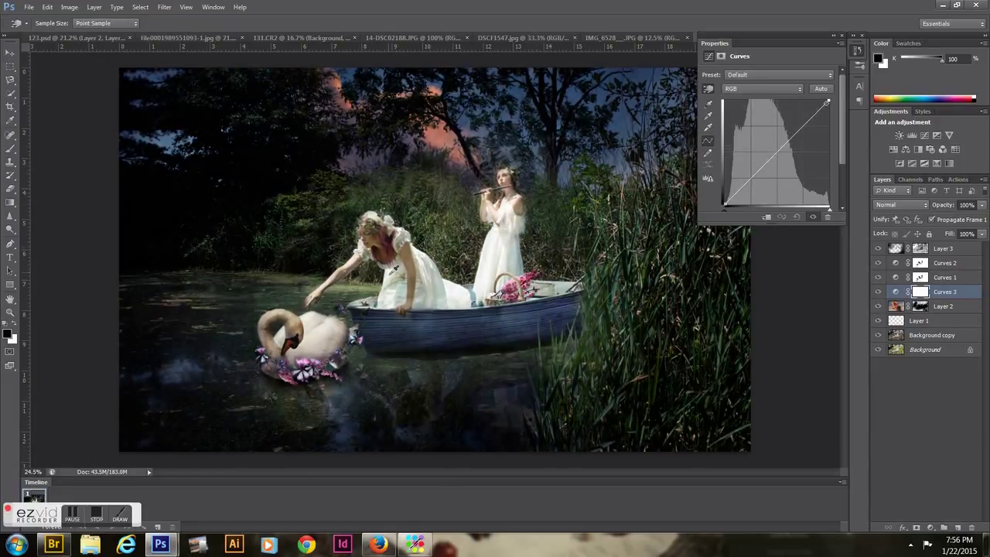
{"action": "key", "text": "Delete"}
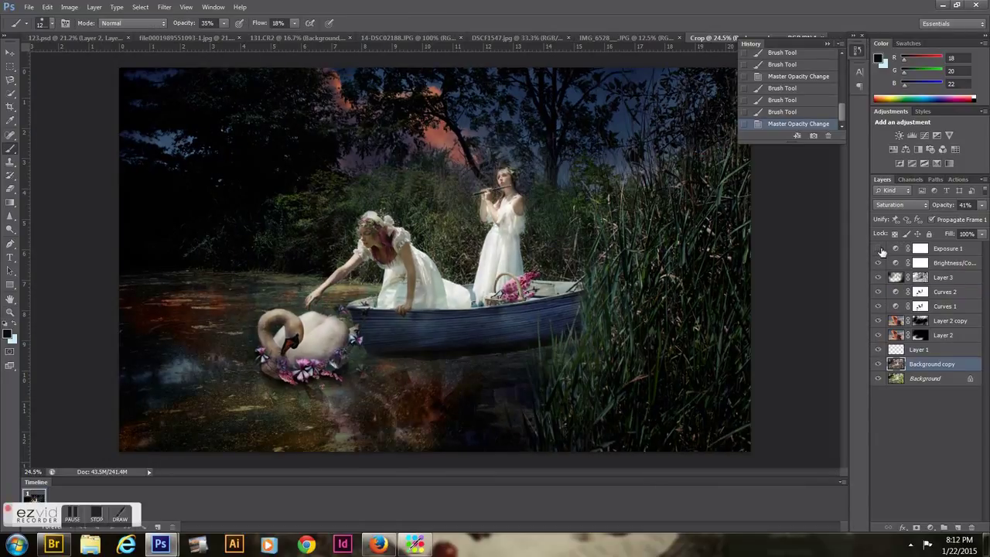
- Create Layer 4, paint a dark stroke over the girls and boat, and add a mask
{"action": "left_click", "coordinate": [958, 528]}
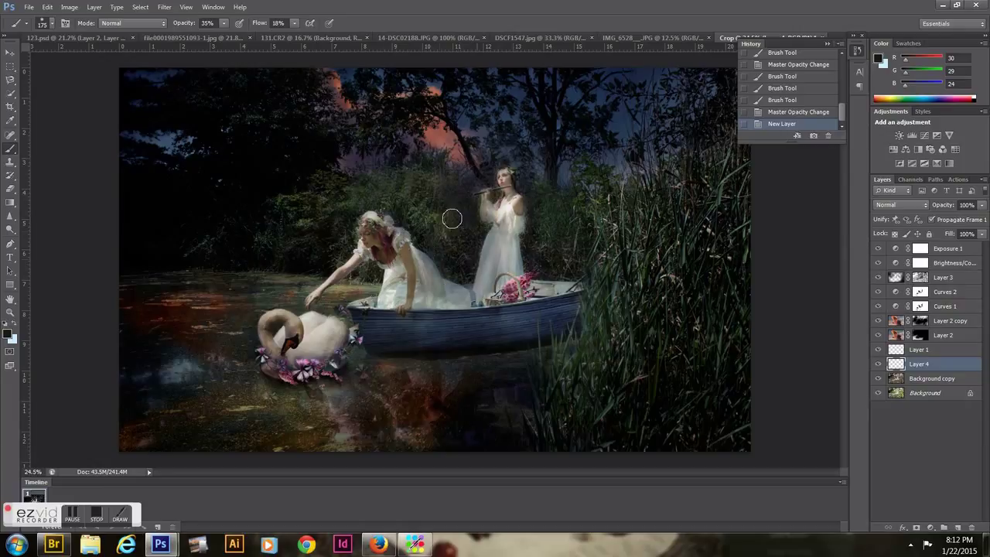
{"action": "left_click_drag", "start_coordinate": [332, 265], "coordinate": [564, 216]}
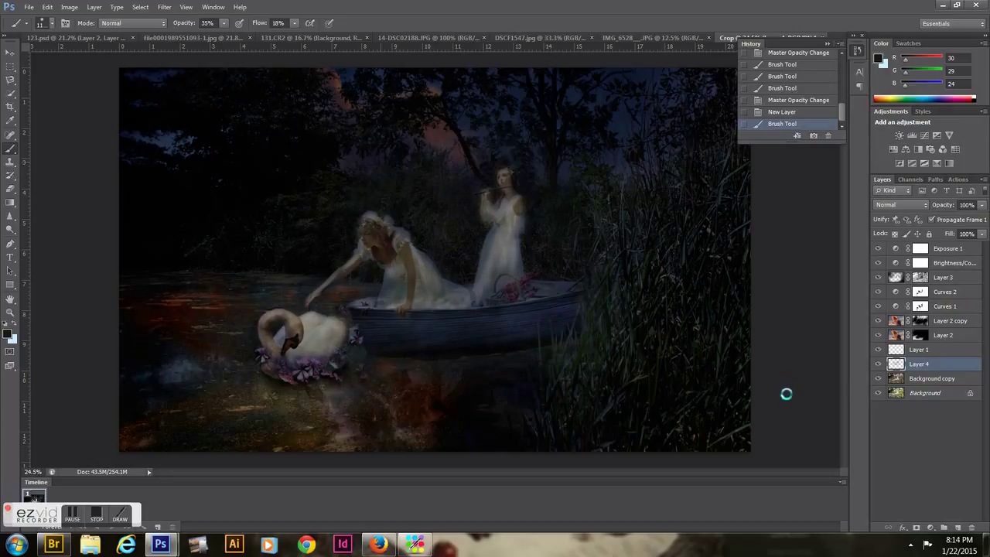
{"action": "left_click", "coordinate": [930, 526]}
- Fill Layer 4's mask via Apply Image with inverted Background, and blend it as Linear Light
{"action": "left_click", "coordinate": [69, 7]}
{"action": "left_click", "coordinate": [225, 224]}
{"action": "left_click", "coordinate": [194, 141]}
{"action": "left_click", "coordinate": [199, 272]}
{"action": "left_click", "coordinate": [198, 140]}
{"action": "left_click", "coordinate": [189, 273]}
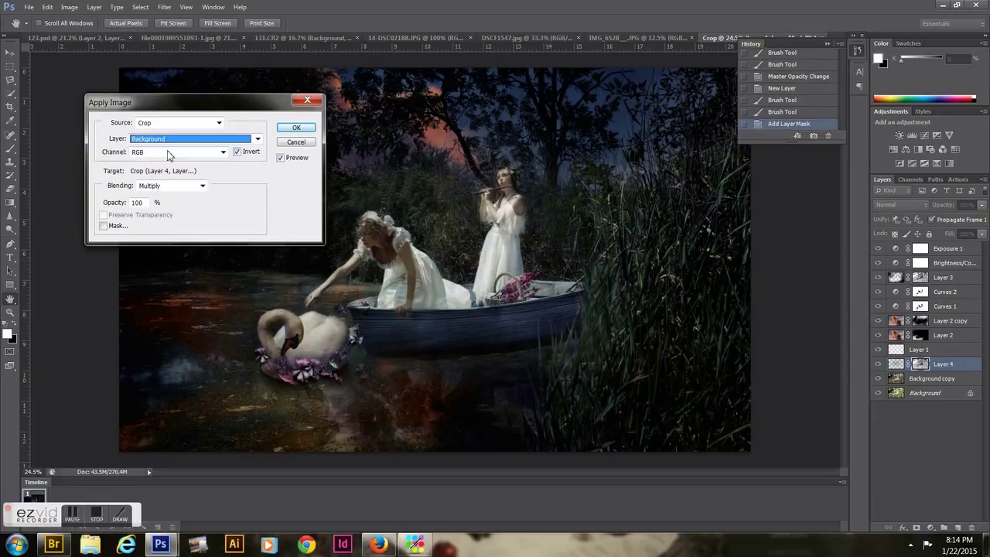
{"action": "key", "text": "Return"}
{"action": "left_click", "coordinate": [897, 205]}
{"action": "left_click", "coordinate": [897, 409]}
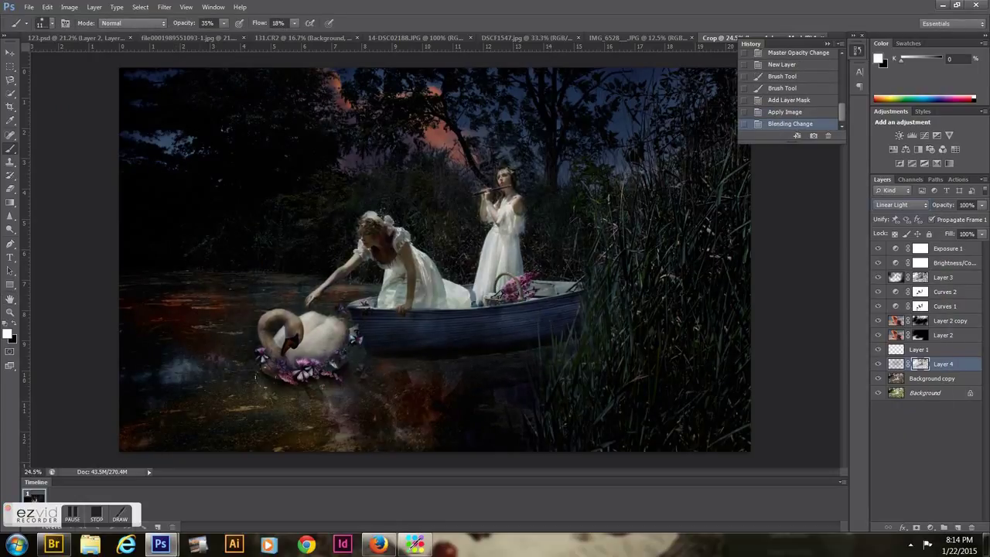
- Paint Layer 4's mask black over the flute player and swan, raising brush opacity to 98%
{"action": "key", "text": "x"}
{"action": "left_click", "coordinate": [379, 239]}
{"action": "left_click", "coordinate": [382, 251]}
{"action": "left_click", "coordinate": [385, 261]}
{"action": "left_click", "coordinate": [379, 237]}
{"action": "left_click", "coordinate": [328, 293]}
{"action": "left_click", "coordinate": [297, 334]}
{"action": "left_click", "coordinate": [376, 325]}
{"action": "key", "text": "9"}
{"action": "key", "text": "8"}
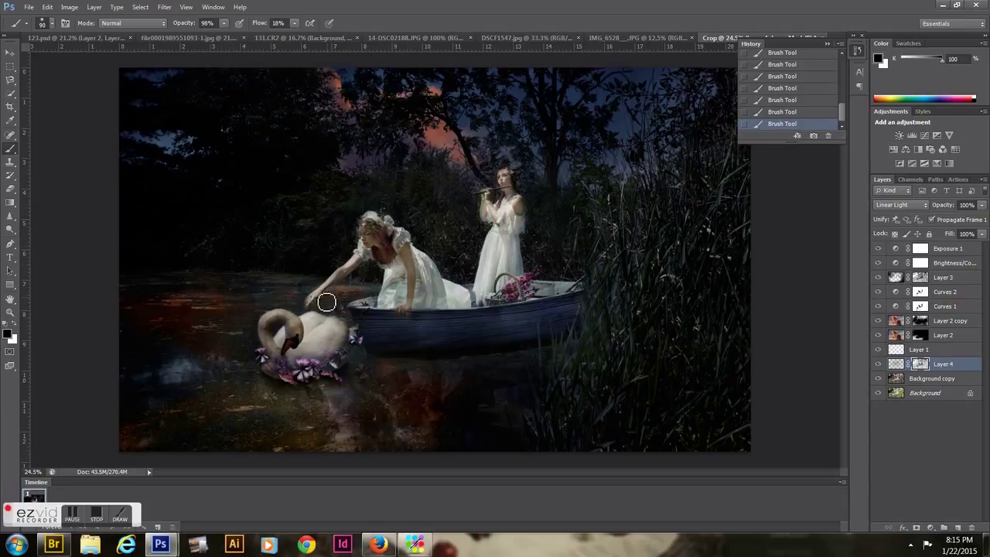
{"action": "scroll", "coordinate": [327, 301], "scroll_direction": "up", "scroll_amount": 2}
{"action": "scroll", "coordinate": [376, 306], "scroll_direction": "up", "scroll_amount": 2}
- Touch up the mask in white and black with brush sizes 9–30 at 13% opacity
{"action": "key", "text": "x"}
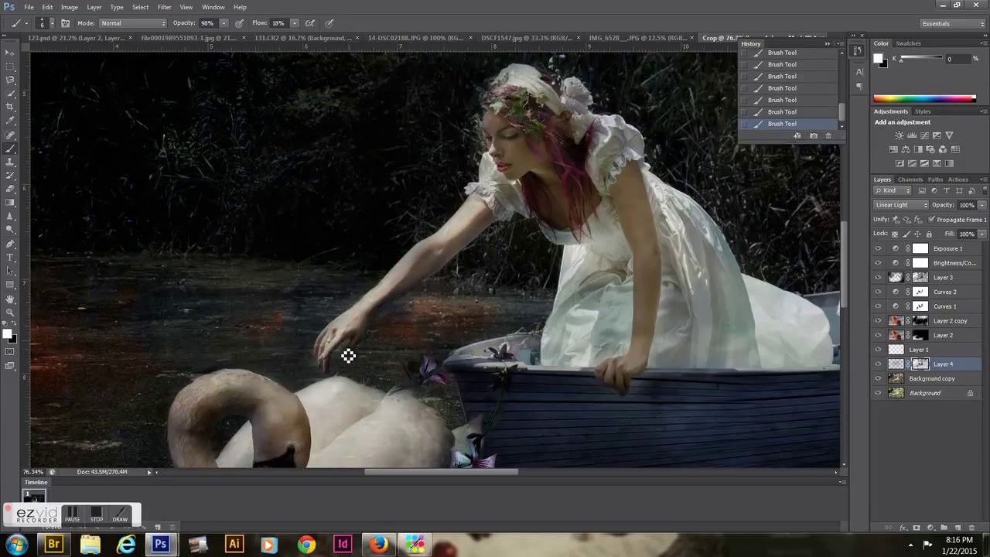
{"action": "key", "text": "bracketleft"}
{"action": "key", "text": "x"}
{"action": "key", "text": "bracketright"}
{"action": "key", "text": "bracketright"}
{"action": "key", "text": "bracketright"}
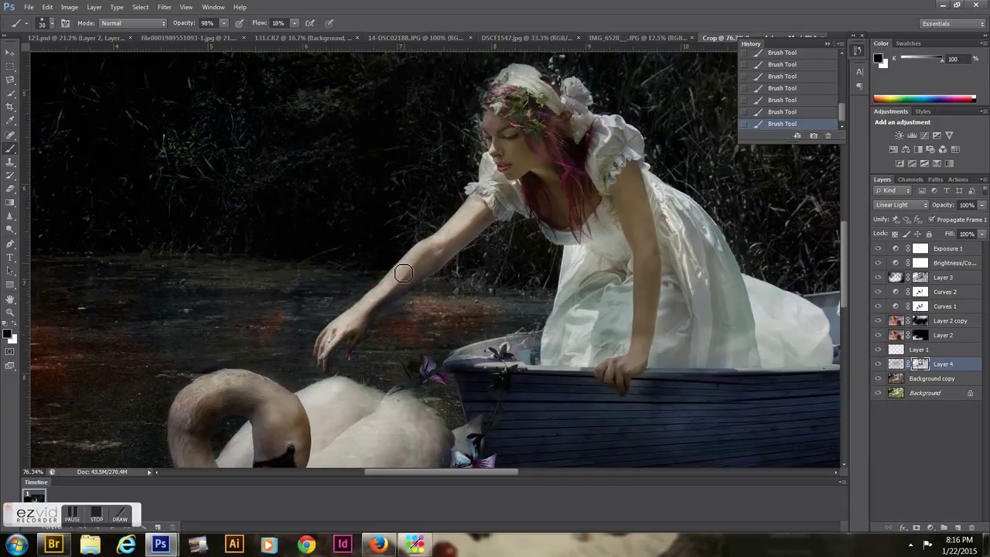
{"action": "key", "text": "bracketleft"}
{"action": "key", "text": "bracketleft"}
{"action": "key", "text": "bracketleft"}
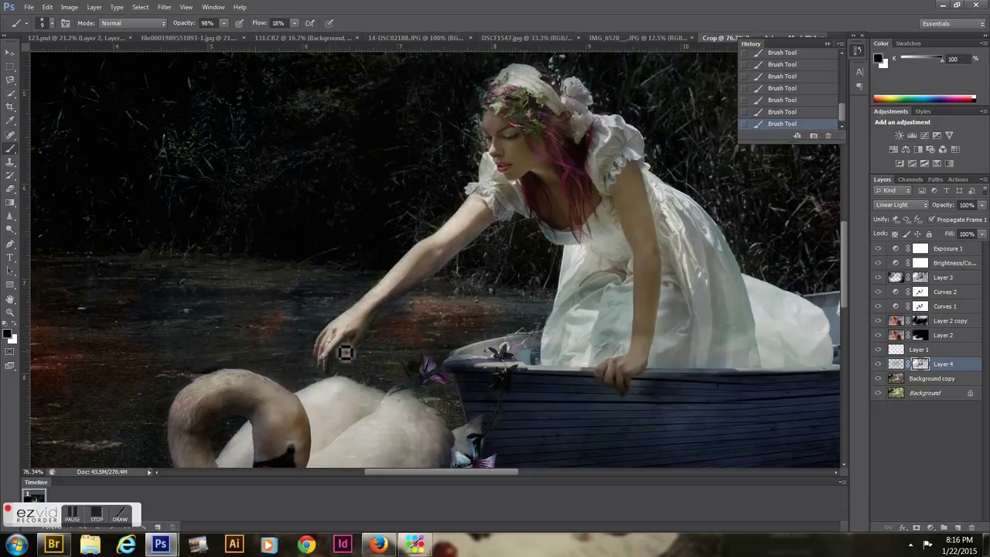
{"action": "key", "text": "bracketright"}
{"action": "key", "text": "bracketright"}
{"action": "key", "text": "bracketright"}
{"action": "key", "text": "x"}
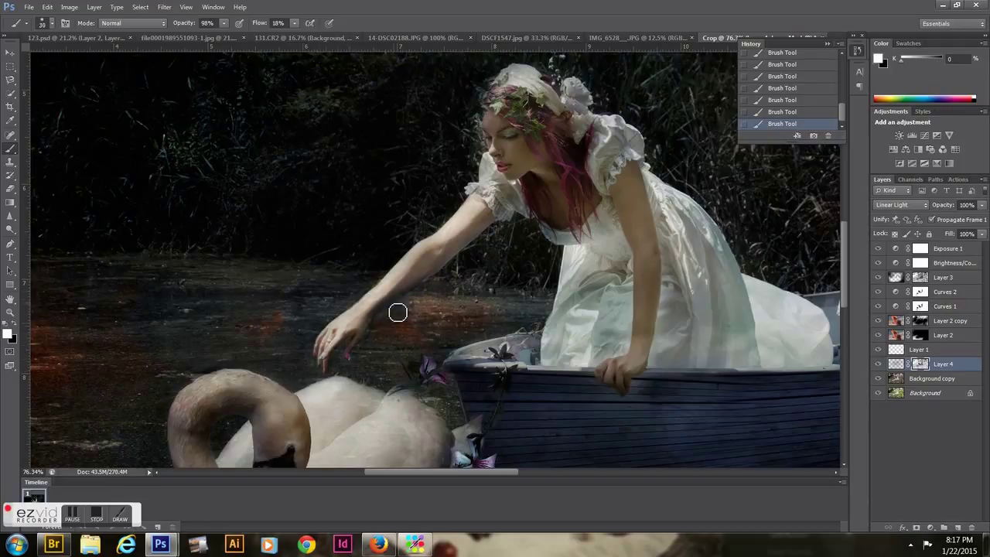
{"action": "key", "text": "1"}
{"action": "key", "text": "3"}
{"action": "scroll", "coordinate": [428, 215], "scroll_direction": "up", "scroll_amount": 1, "text": "alt"}
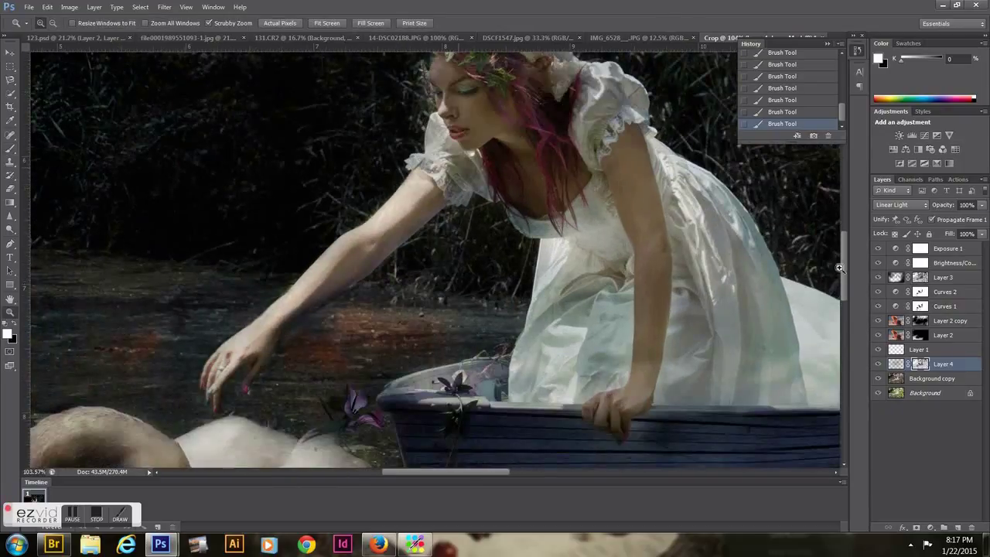
{"action": "scroll", "coordinate": [427, 215], "scroll_direction": "up", "scroll_amount": 1, "text": "alt"}
{"action": "key", "text": "x"}
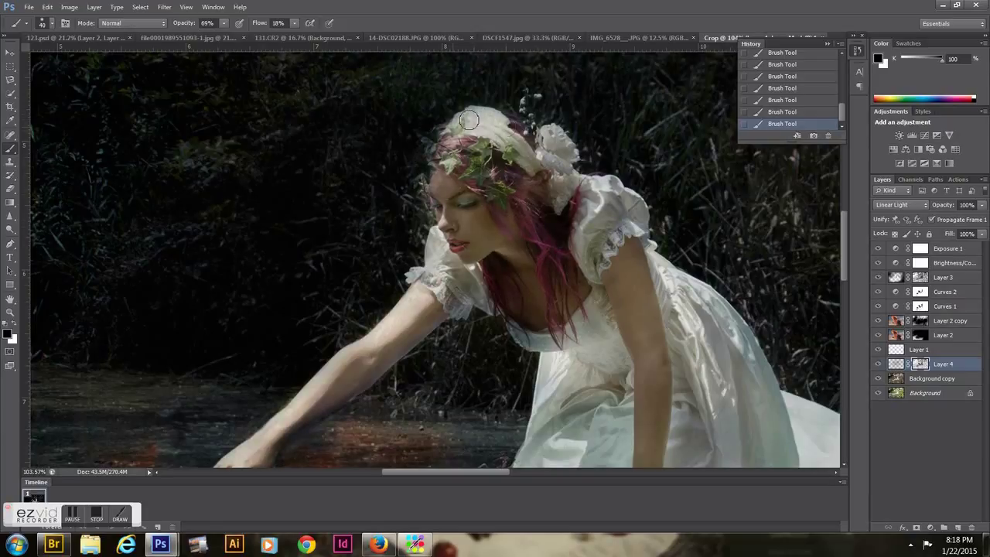
{"action": "key", "text": "bracketleft"}
{"action": "key", "text": "bracketleft"}
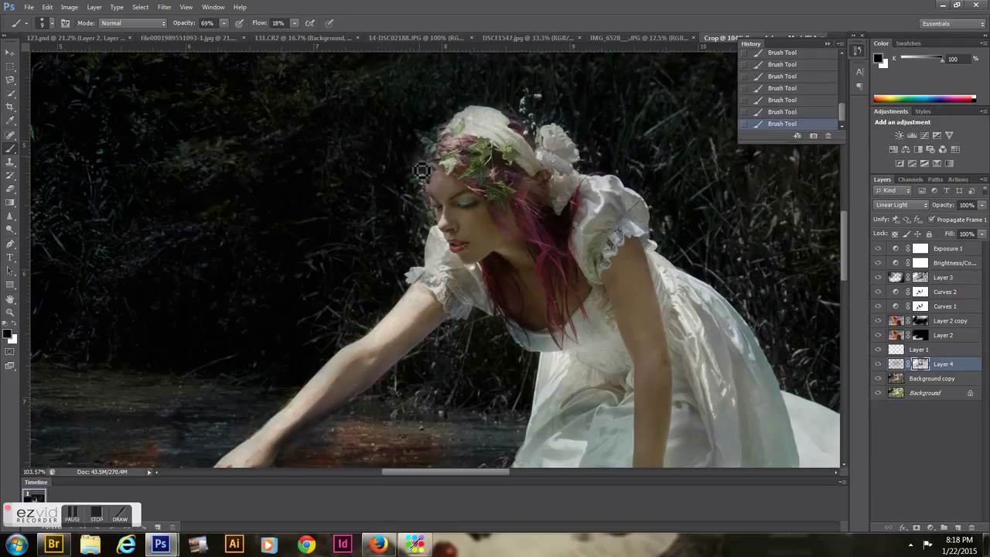
{"action": "key", "text": "x"}
{"action": "left_click_drag", "start_coordinate": [431, 470], "coordinate": [515, 471]}
{"action": "scroll", "coordinate": [760, 240], "scroll_direction": "up", "scroll_amount": 5}
- Brush over the flute player's hand and forearm at sizes 6–35, then zoom out to the boat scene
{"action": "key", "text": "x"}
{"action": "mouse_move", "coordinate": [448, 317]}
{"action": "left_mouse_down"}
{"action": "mouse_move", "coordinate": [433, 255]}
{"action": "mouse_move", "coordinate": [449, 286]}
{"action": "left_mouse_up"}
{"action": "left_click_drag", "start_coordinate": [424, 243], "coordinate": [421, 282]}
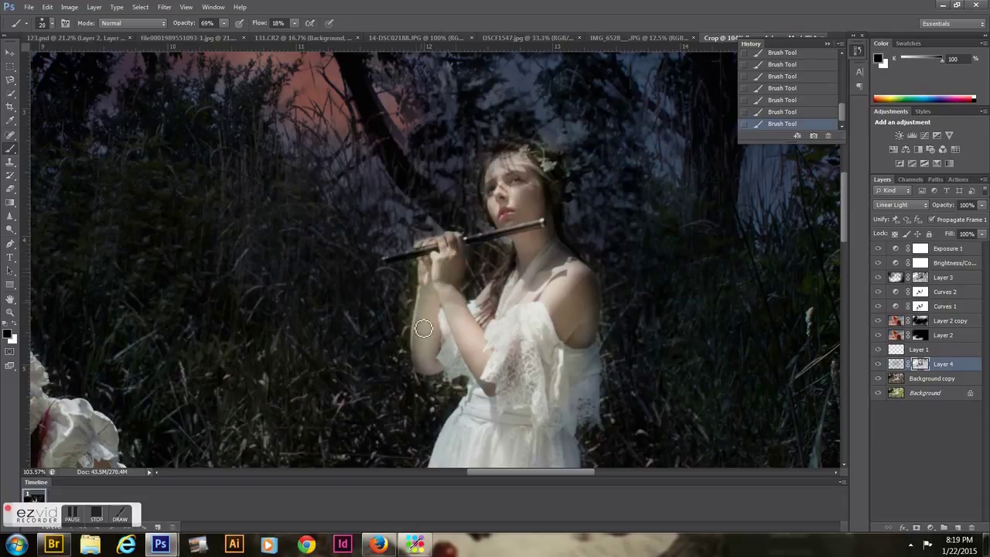
{"action": "key", "text": "bracketright"}
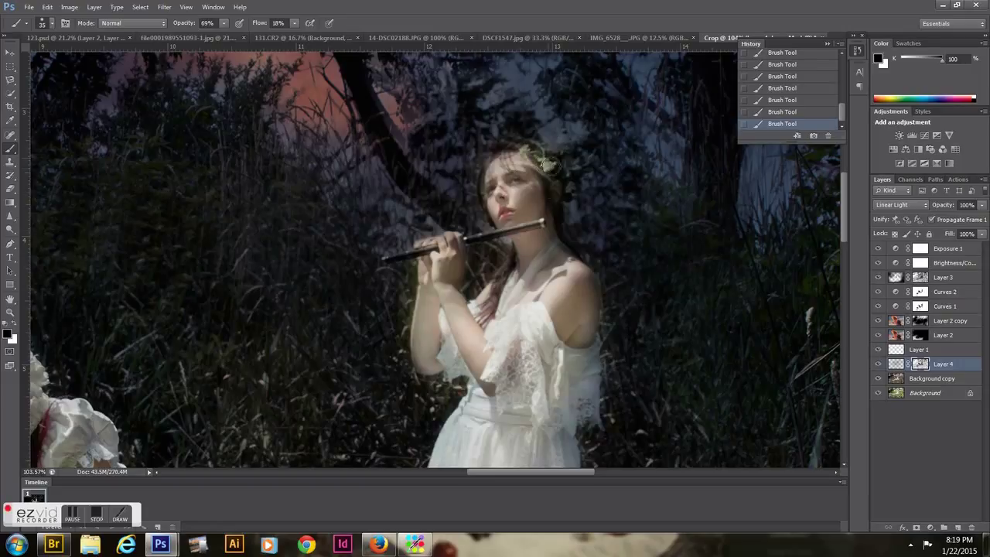
{"action": "key", "text": "bracketleft"}
{"action": "key", "text": "bracketleft"}
{"action": "key", "text": "bracketleft"}
{"action": "key", "text": "bracketright"}
{"action": "key", "text": "bracketright"}
{"action": "key", "text": "bracketright"}
{"action": "key", "text": "x"}
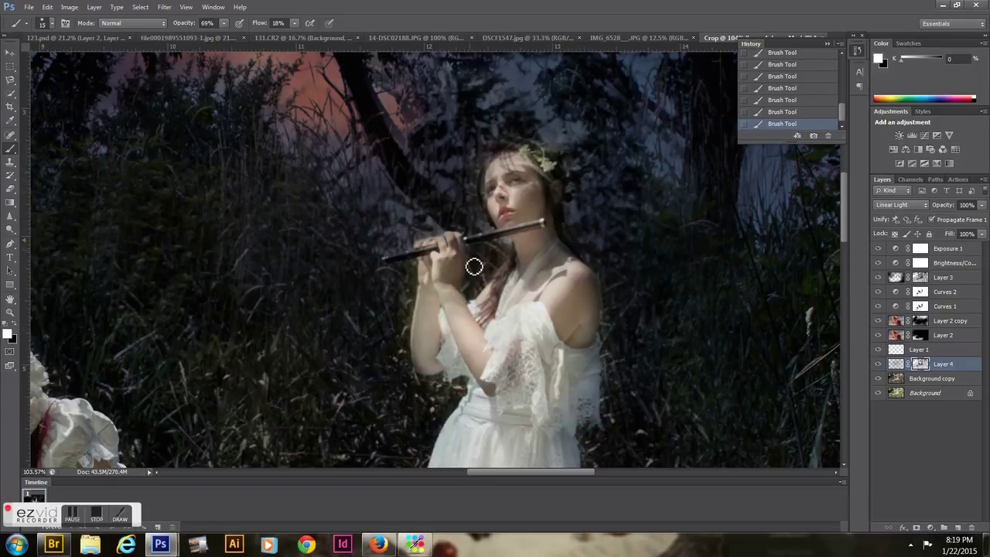
{"action": "left_click_drag", "start_coordinate": [842, 236], "coordinate": [841, 259]}
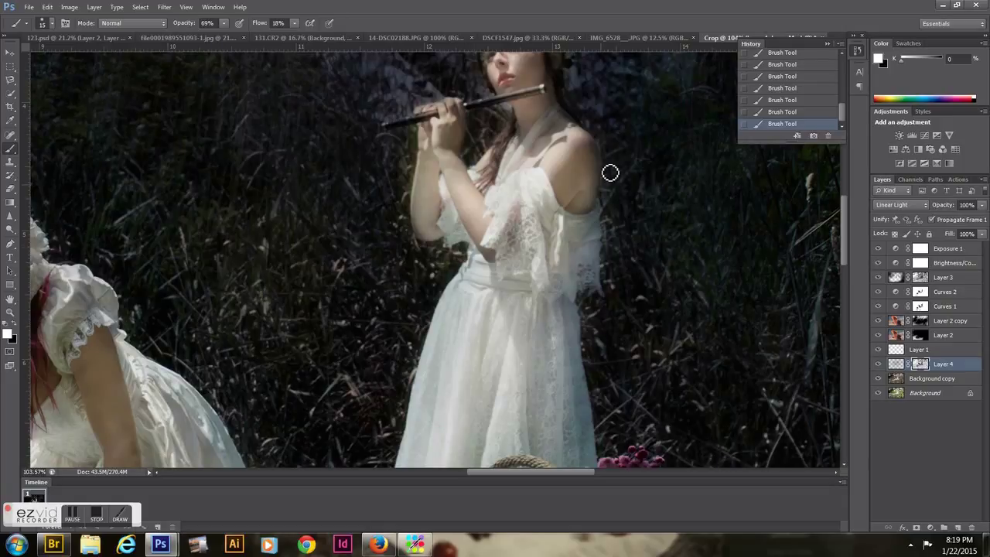
{"action": "key", "text": "z"}
{"action": "mouse_move", "coordinate": [605, 292]}
{"action": "left_mouse_down"}
{"action": "mouse_move", "coordinate": [517, 233]}
{"action": "mouse_move", "coordinate": [487, 232]}
{"action": "left_mouse_up"}
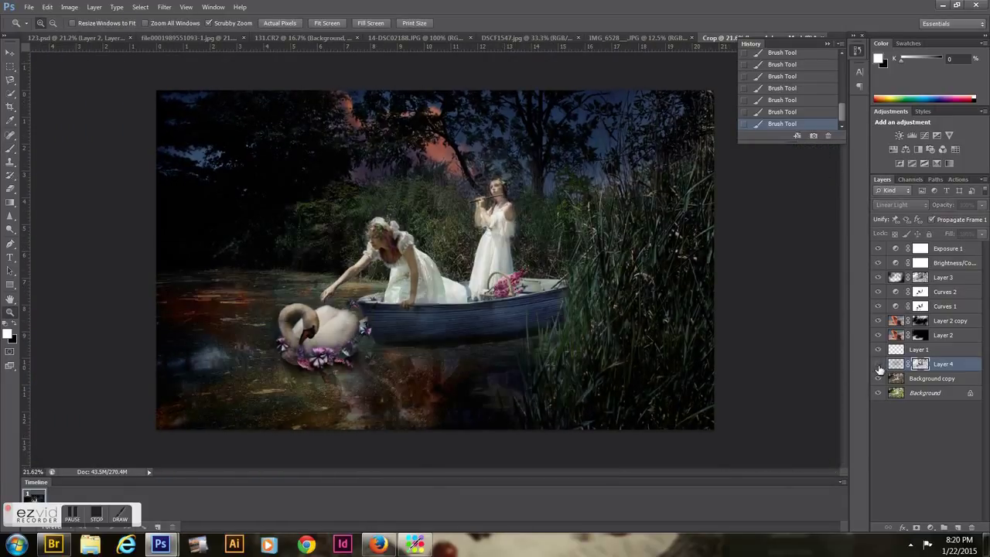
- Restore the latest Brush Tool state from History with the Brush tool active
{"action": "key", "text": "b"}
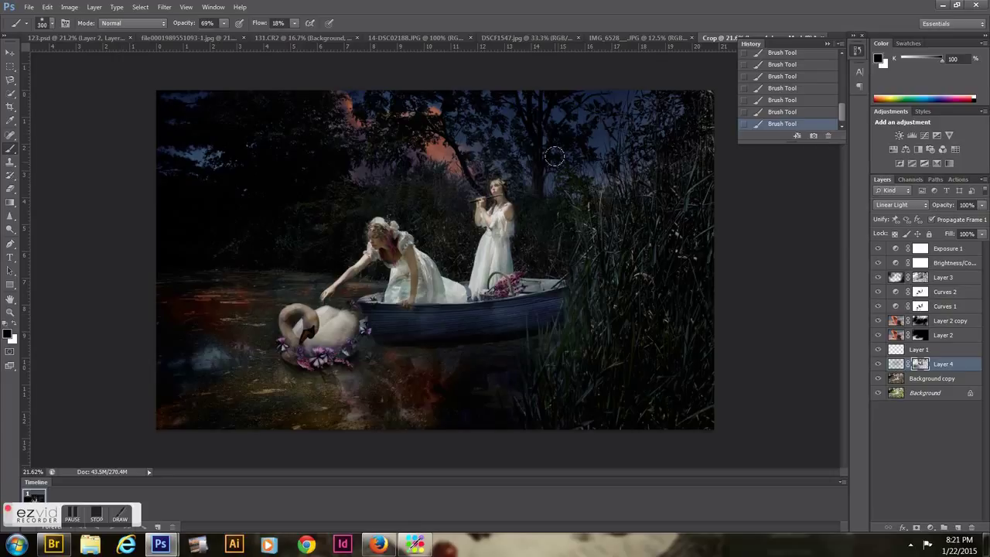
{"action": "left_click", "coordinate": [785, 124]}
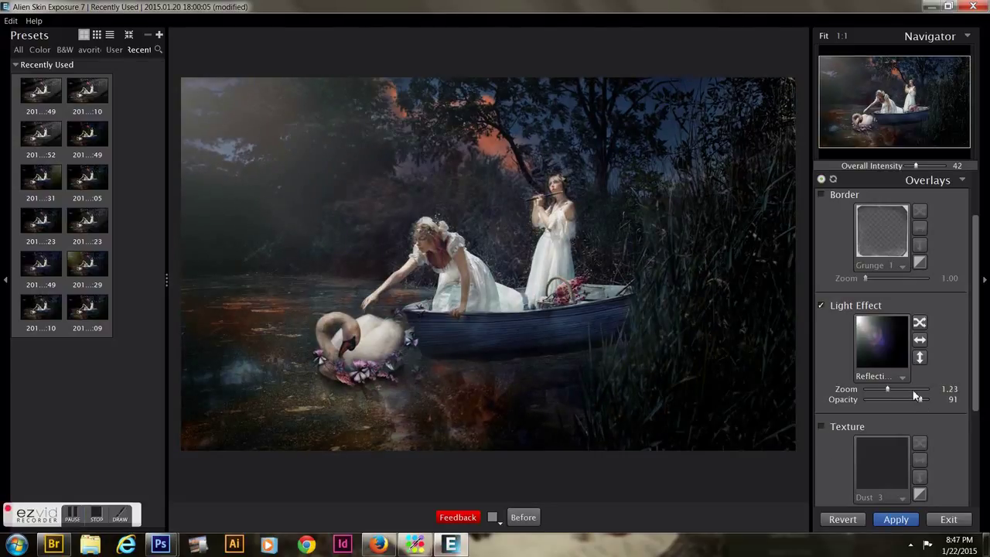
- Raise the Light Effect Zoom to 1.28 and apply the Exposure 7 grade
{"action": "scroll", "coordinate": [875, 389], "scroll_direction": "up", "scroll_amount": 1}
{"action": "left_click", "coordinate": [895, 519]}
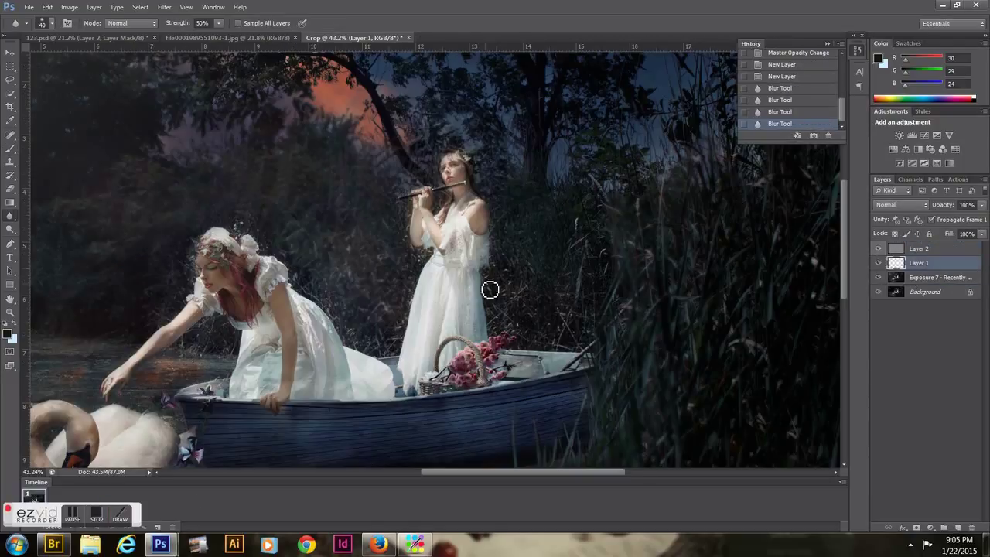
- Blur the flute player's hand and dress edges, raising blur strength to 92% with a larger brush
{"action": "left_click_drag", "start_coordinate": [414, 213], "coordinate": [414, 199]}
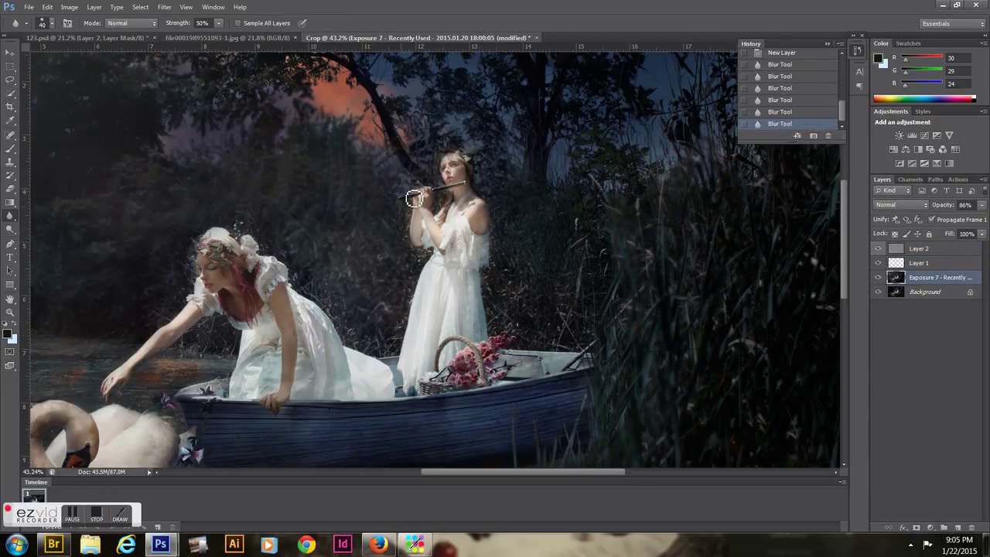
{"action": "left_click_drag", "start_coordinate": [325, 305], "coordinate": [313, 280]}
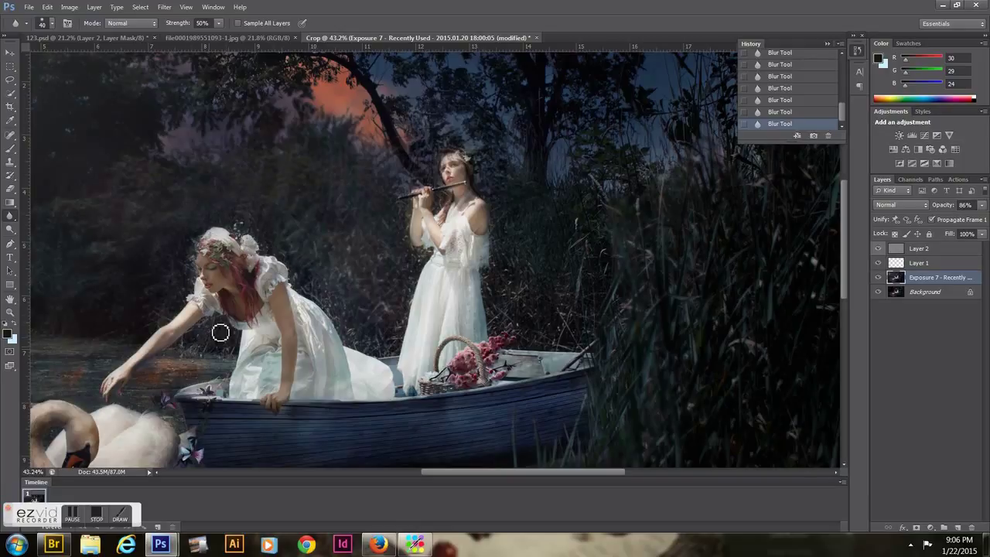
{"action": "key", "text": "bracketright"}
{"action": "key", "text": "9"}
{"action": "key", "text": "2"}
{"action": "scroll", "coordinate": [225, 349], "scroll_direction": "left", "scroll_amount": 3}
{"action": "scroll", "coordinate": [569, 279], "scroll_direction": "left", "scroll_amount": 2}
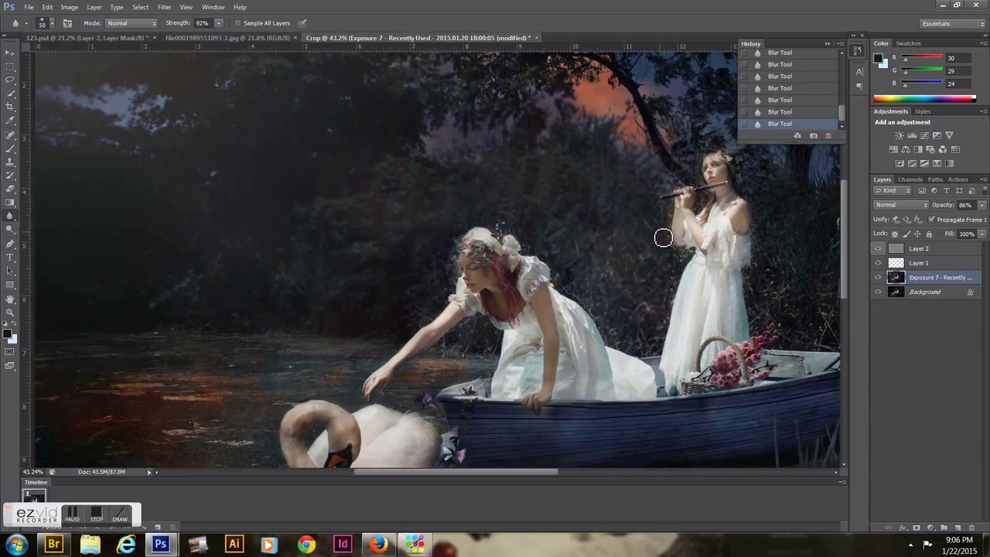
- Create a duplicate document from the current state, then close it without saving
{"action": "left_click", "coordinate": [796, 135]}
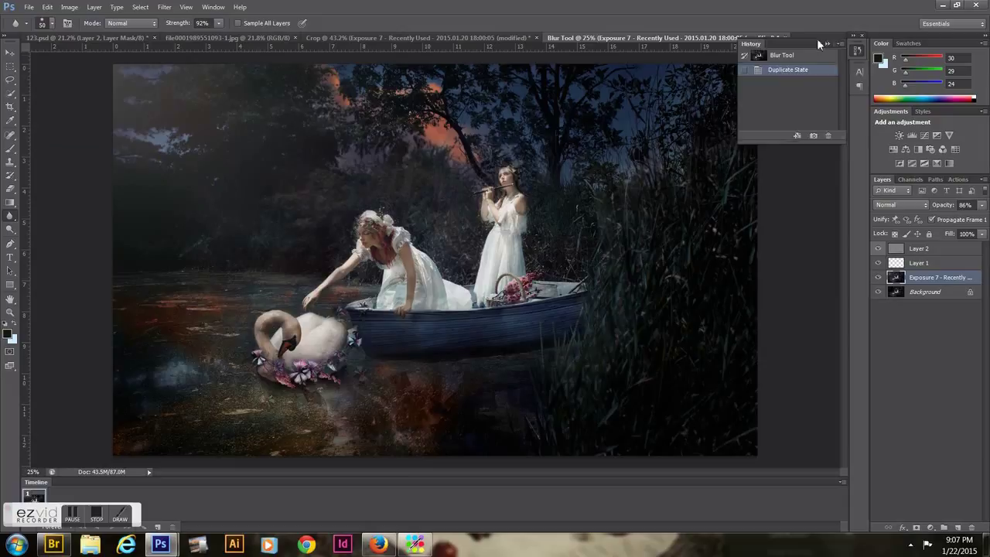
{"action": "key", "text": "ctrl+w"}
{"action": "left_click", "coordinate": [477, 194]}
- Return to the last blur history state, zoom in on the boat and swan, and select Layer 2 with the Burn tool
{"action": "left_click", "coordinate": [804, 89]}
{"action": "scroll", "coordinate": [807, 98], "scroll_direction": "down", "scroll_amount": 1}
{"action": "left_click", "coordinate": [785, 123]}
{"action": "key", "text": "z"}
{"action": "left_click", "coordinate": [445, 249], "text": "alt"}
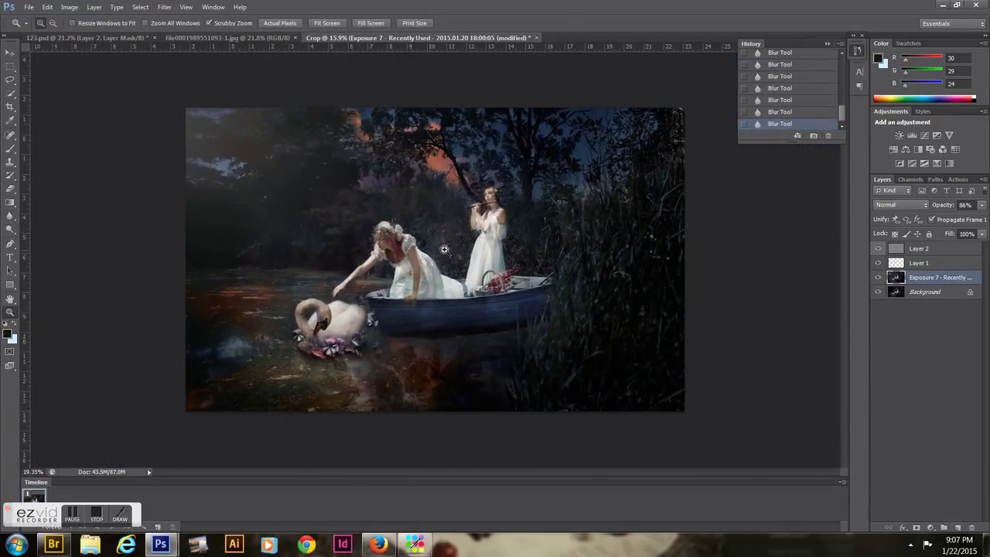
{"action": "left_click_drag", "start_coordinate": [444, 249], "coordinate": [495, 249]}
{"action": "left_click", "coordinate": [918, 249]}
{"action": "left_click", "coordinate": [10, 229]}
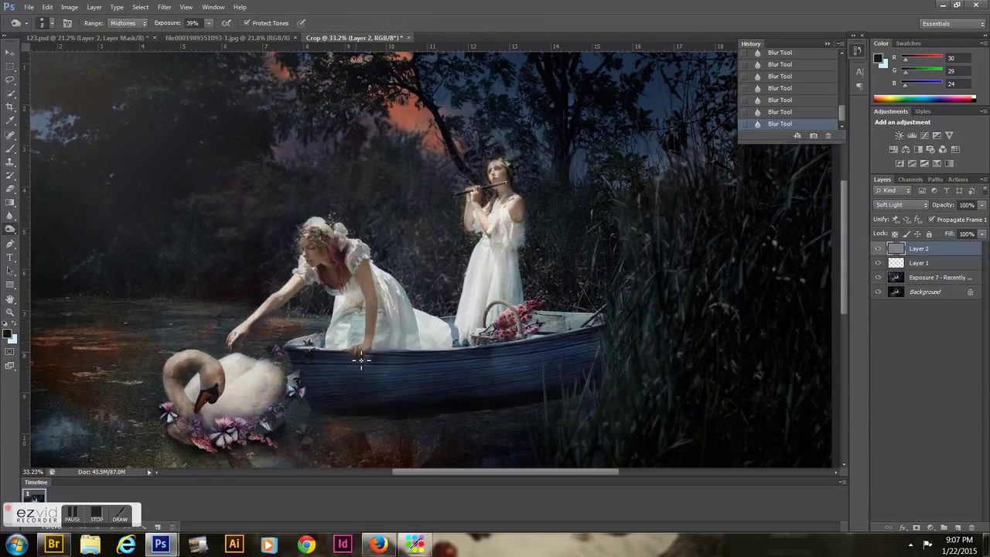
- Burn at 58% exposure over the boat hull, the swan's head area and the kneeling woman's shadows and dress
{"action": "key", "text": "5"}
{"action": "key", "text": "8"}
{"action": "left_click_drag", "start_coordinate": [581, 350], "coordinate": [595, 365]}
{"action": "left_click_drag", "start_coordinate": [375, 364], "coordinate": [396, 360]}
{"action": "left_click_drag", "start_coordinate": [475, 358], "coordinate": [542, 352]}
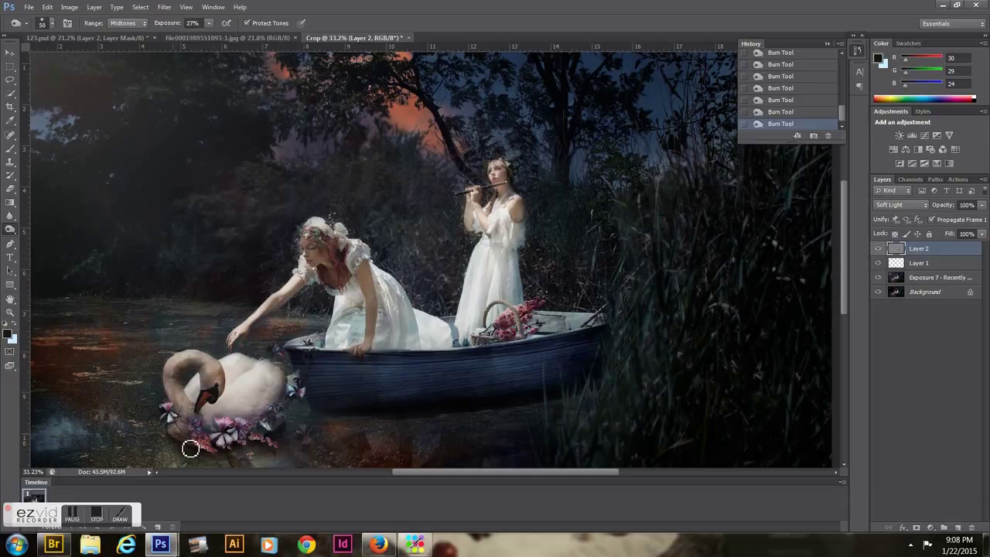
{"action": "left_click_drag", "start_coordinate": [207, 375], "coordinate": [263, 336]}
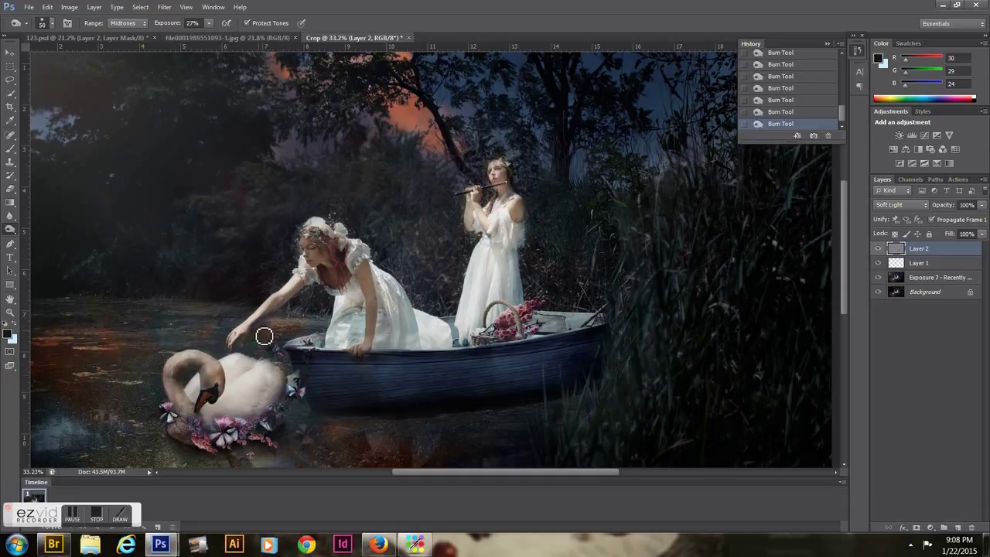
{"action": "left_click_drag", "start_coordinate": [494, 170], "coordinate": [507, 183]}
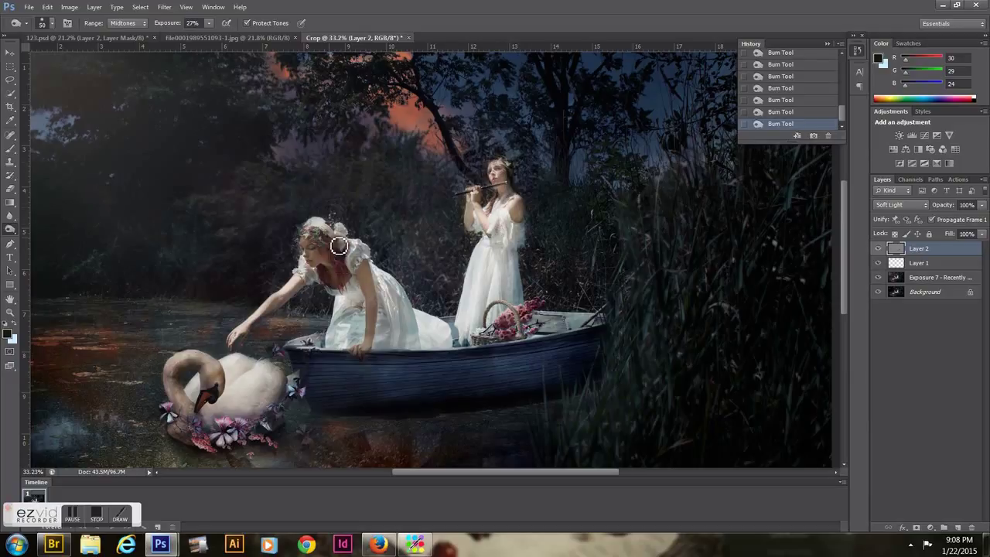
{"action": "left_click_drag", "start_coordinate": [406, 300], "coordinate": [361, 331]}
{"action": "key", "text": "bracketright"}
{"action": "key", "text": "bracketright"}
{"action": "key", "text": "bracketright"}
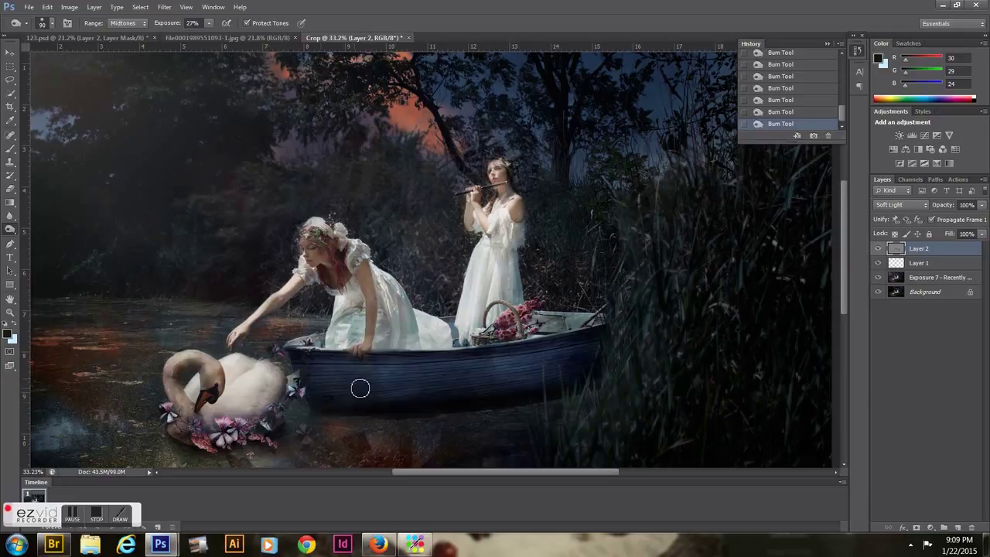
{"action": "left_click_drag", "start_coordinate": [846, 271], "coordinate": [845, 308]}
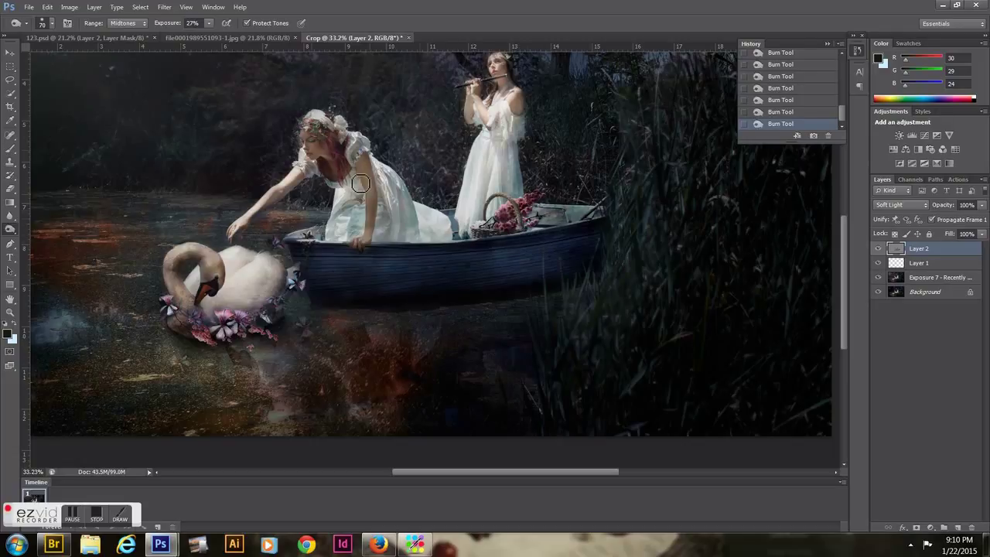
- Dodge the swan and its water reflection to brighten them
{"action": "left_click_drag", "start_coordinate": [10, 228], "coordinate": [46, 228]}
{"action": "mouse_move", "coordinate": [184, 254]}
{"action": "left_mouse_down"}
{"action": "mouse_move", "coordinate": [218, 262]}
{"action": "mouse_move", "coordinate": [207, 278]}
{"action": "mouse_move", "coordinate": [244, 278]}
{"action": "mouse_move", "coordinate": [213, 286]}
{"action": "mouse_move", "coordinate": [171, 265]}
{"action": "left_mouse_up"}
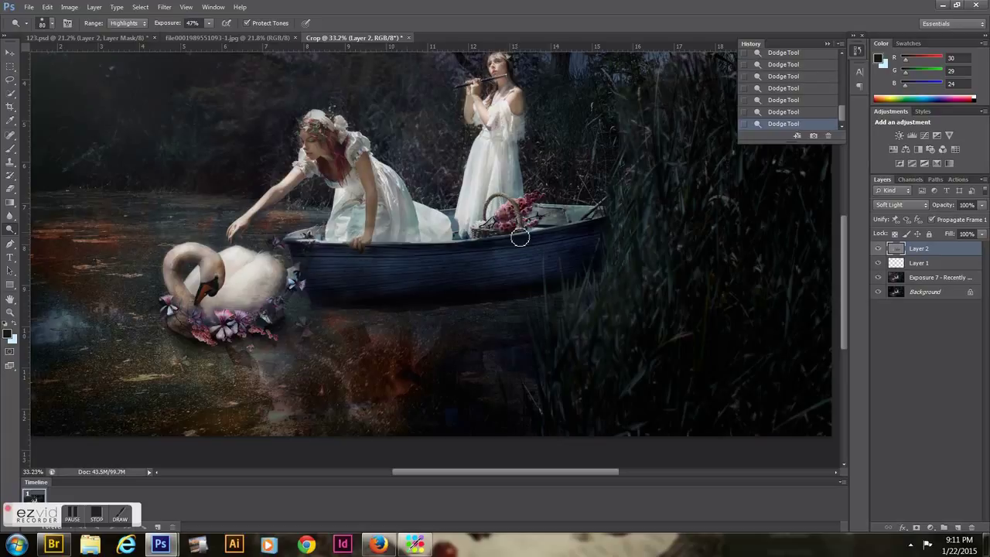
{"action": "mouse_move", "coordinate": [342, 349]}
{"action": "left_mouse_down"}
{"action": "mouse_move", "coordinate": [214, 382]}
{"action": "mouse_move", "coordinate": [328, 311]}
{"action": "left_mouse_up"}
- Switch from Dodge to Burn and darken the water reflection below the swan
{"action": "key", "text": "ctrl+z"}
{"action": "key", "text": "2"}
{"action": "key", "text": "4"}
{"action": "key", "text": "ctrl+z"}
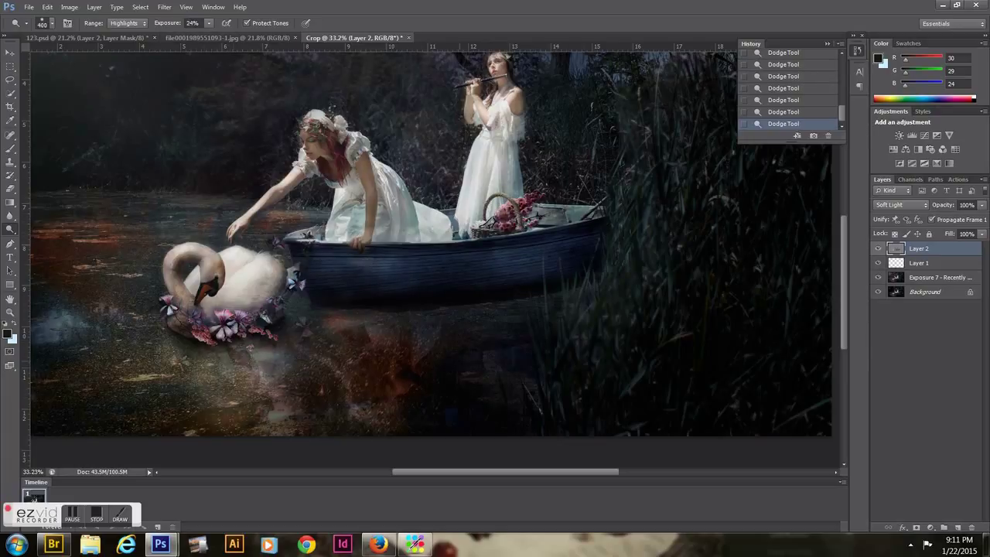
{"action": "right_click", "coordinate": [10, 229]}
{"action": "left_click", "coordinate": [47, 240]}
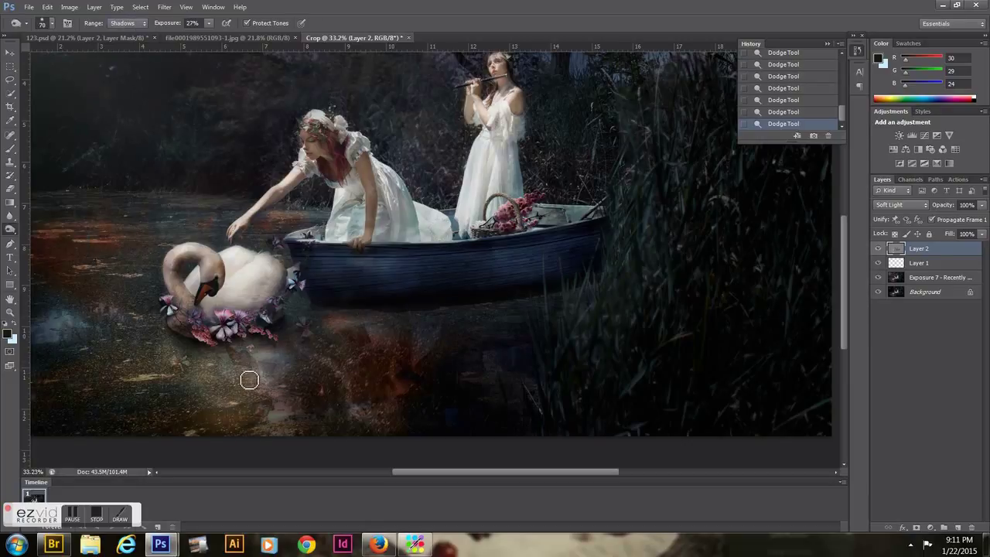
{"action": "mouse_move", "coordinate": [258, 387]}
{"action": "left_mouse_down"}
{"action": "mouse_move", "coordinate": [221, 386]}
{"action": "mouse_move", "coordinate": [327, 415]}
{"action": "left_mouse_up"}
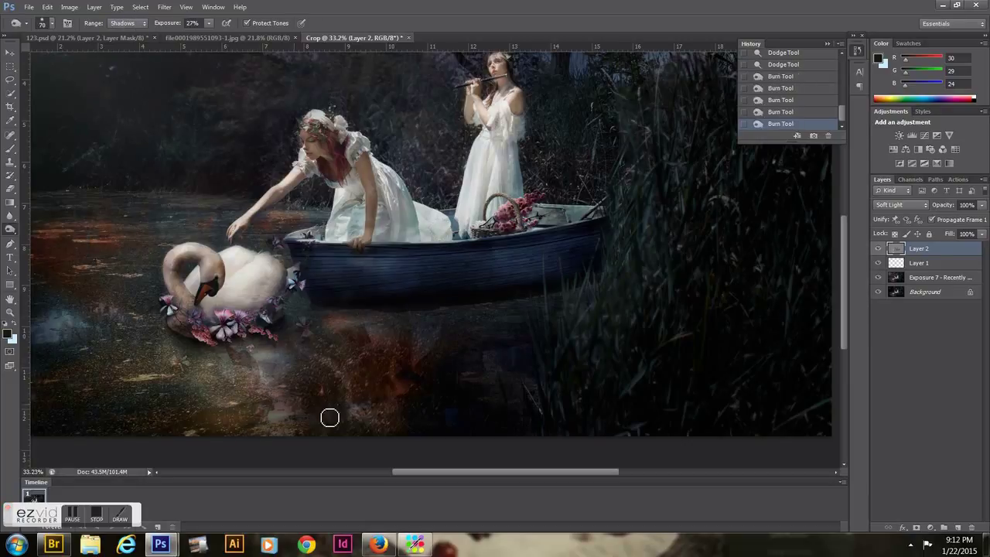
- Toggle Layer 2 to compare, then dodge highlights on the flute player and her flute
{"action": "left_click", "coordinate": [877, 248]}
{"action": "left_click", "coordinate": [879, 249]}
{"action": "left_click", "coordinate": [879, 249]}
{"action": "left_click", "coordinate": [879, 249]}
{"action": "right_click", "coordinate": [10, 229]}
{"action": "left_click", "coordinate": [46, 228]}
{"action": "mouse_move", "coordinate": [365, 176]}
{"action": "left_mouse_down"}
{"action": "mouse_move", "coordinate": [293, 238]}
{"action": "mouse_move", "coordinate": [478, 102]}
{"action": "mouse_move", "coordinate": [541, 96]}
{"action": "left_mouse_up"}
{"action": "key", "text": "z"}
{"action": "left_click", "coordinate": [10, 226]}
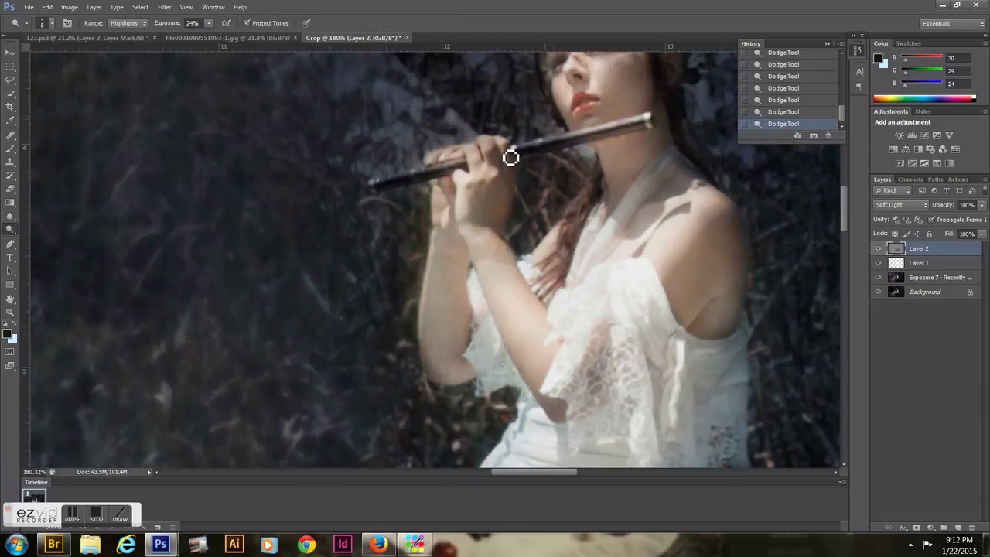
{"action": "mouse_move", "coordinate": [437, 162]}
{"action": "left_mouse_down"}
{"action": "mouse_move", "coordinate": [658, 126]}
{"action": "mouse_move", "coordinate": [468, 163]}
{"action": "mouse_move", "coordinate": [539, 154]}
{"action": "left_mouse_up"}
{"action": "scroll", "coordinate": [539, 153], "scroll_direction": "up", "scroll_amount": 5}
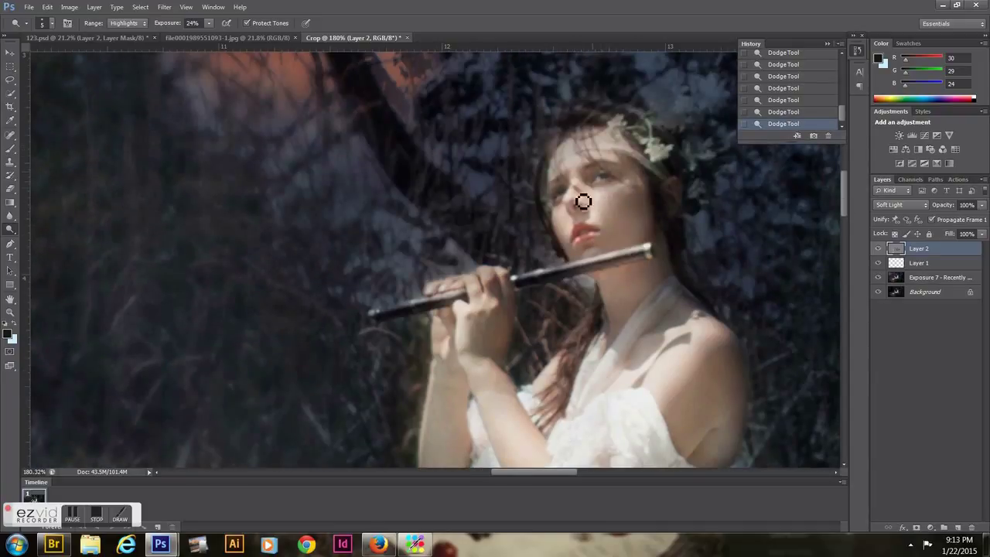
- Burn shadows into the flute player's neck, hair, flute area, arm and forearm edge
{"action": "left_click_drag", "start_coordinate": [10, 229], "coordinate": [46, 239]}
{"action": "left_click_drag", "start_coordinate": [654, 275], "coordinate": [615, 313]}
{"action": "left_click_drag", "start_coordinate": [569, 170], "coordinate": [558, 183]}
{"action": "left_click_drag", "start_coordinate": [619, 155], "coordinate": [593, 172]}
{"action": "left_click_drag", "start_coordinate": [594, 317], "coordinate": [557, 394]}
{"action": "left_click_drag", "start_coordinate": [560, 162], "coordinate": [550, 232]}
{"action": "mouse_move", "coordinate": [641, 174]}
{"action": "left_mouse_down"}
{"action": "mouse_move", "coordinate": [619, 279]}
{"action": "mouse_move", "coordinate": [480, 371]}
{"action": "mouse_move", "coordinate": [453, 456]}
{"action": "left_mouse_up"}
{"action": "scroll", "coordinate": [841, 218], "scroll_direction": "down", "scroll_amount": 3}
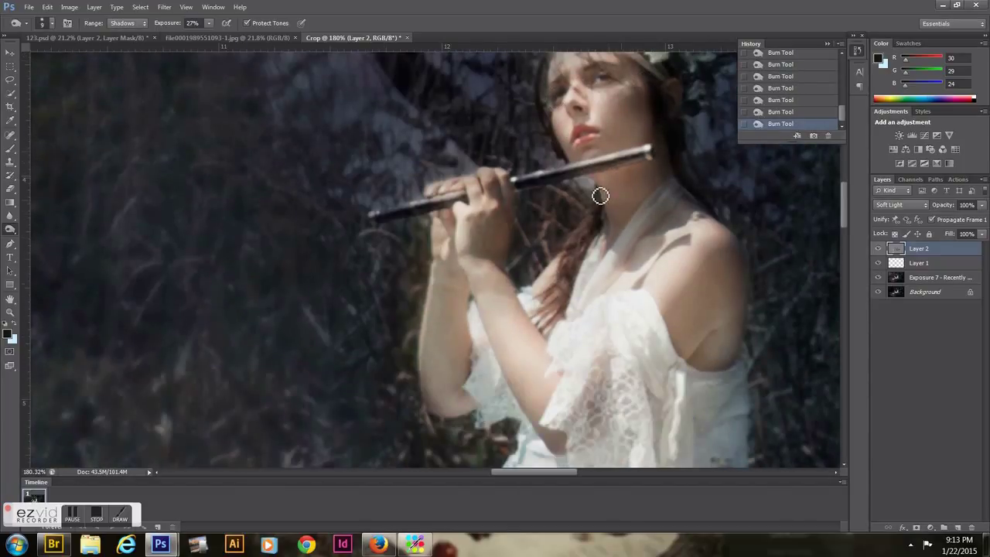
{"action": "left_click_drag", "start_coordinate": [438, 241], "coordinate": [422, 359]}
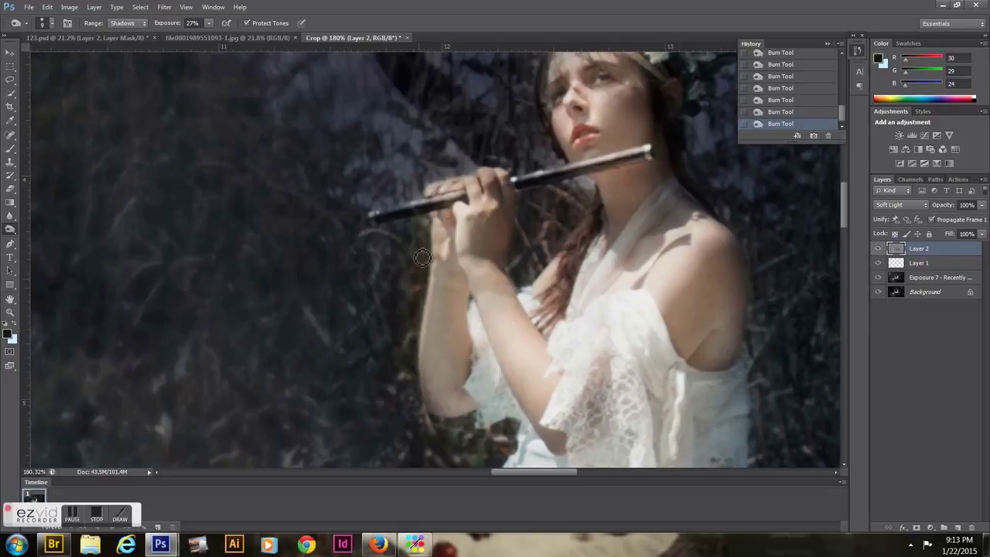
- Dodge the flute player's face and neck, fit the image, and toggle Layer 2 to compare
{"action": "key", "text": "shift+o"}
{"action": "key", "text": "shift+o"}
{"action": "mouse_move", "coordinate": [570, 170]}
{"action": "left_mouse_down"}
{"action": "mouse_move", "coordinate": [606, 139]}
{"action": "mouse_move", "coordinate": [621, 96]}
{"action": "left_mouse_up"}
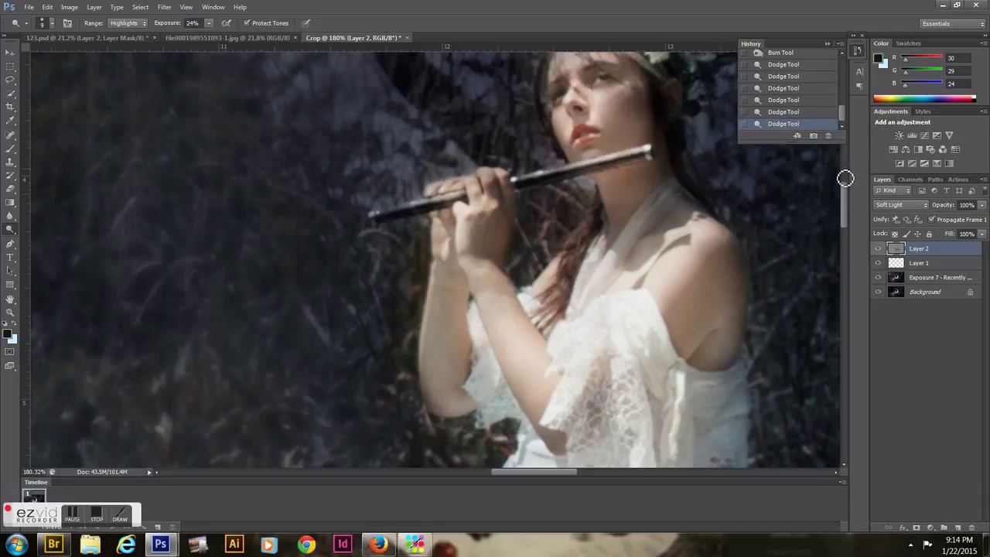
{"action": "left_click_drag", "start_coordinate": [844, 177], "coordinate": [843, 267]}
{"action": "key", "text": "z"}
{"action": "key", "text": "ctrl+0"}
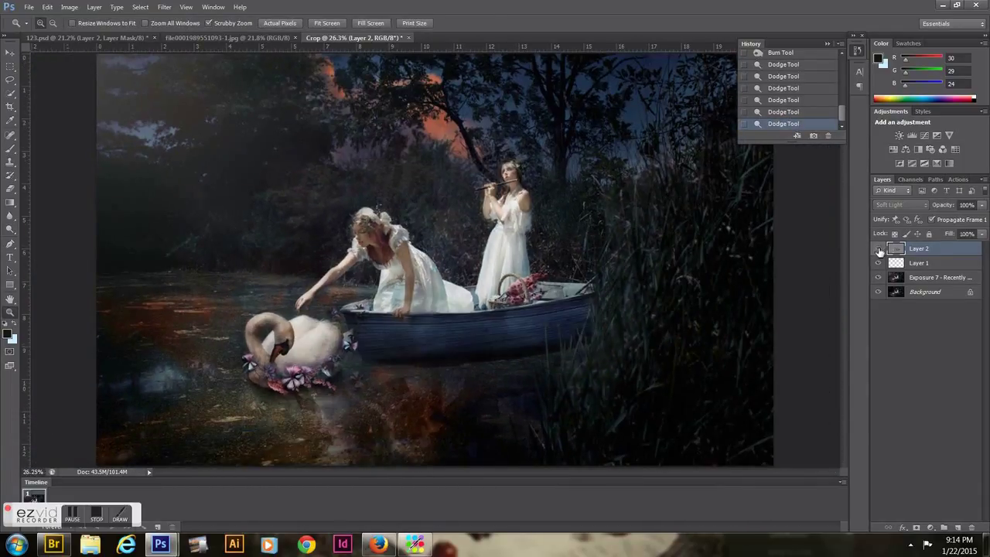
{"action": "left_click", "coordinate": [878, 249]}
{"action": "left_click", "coordinate": [878, 249]}
{"action": "left_click", "coordinate": [877, 248]}
{"action": "left_click", "coordinate": [878, 248]}
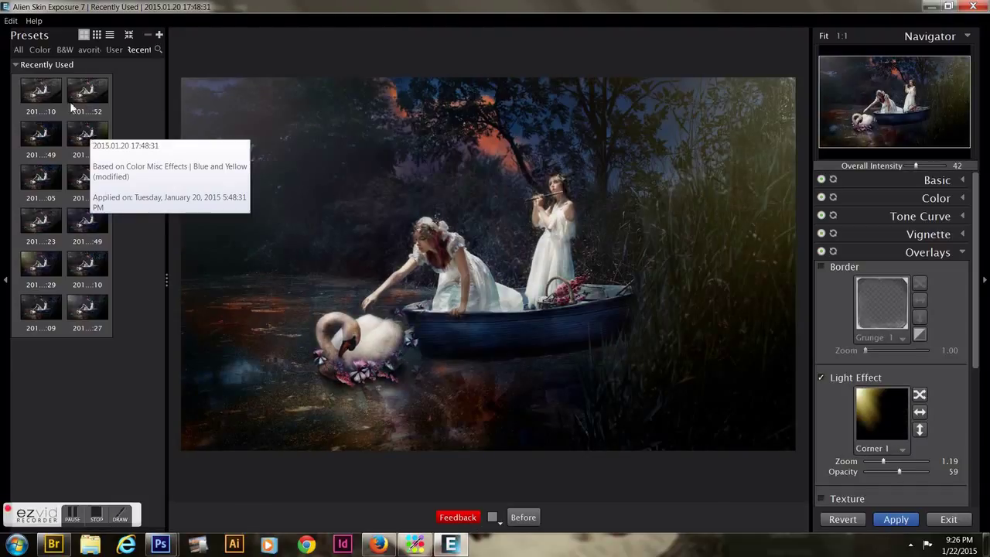
- Apply Polaroid 669 Shadows Cyan at 72 overall intensity and compare against the Before view
{"action": "left_click", "coordinate": [62, 219]}
{"action": "left_click", "coordinate": [41, 375]}
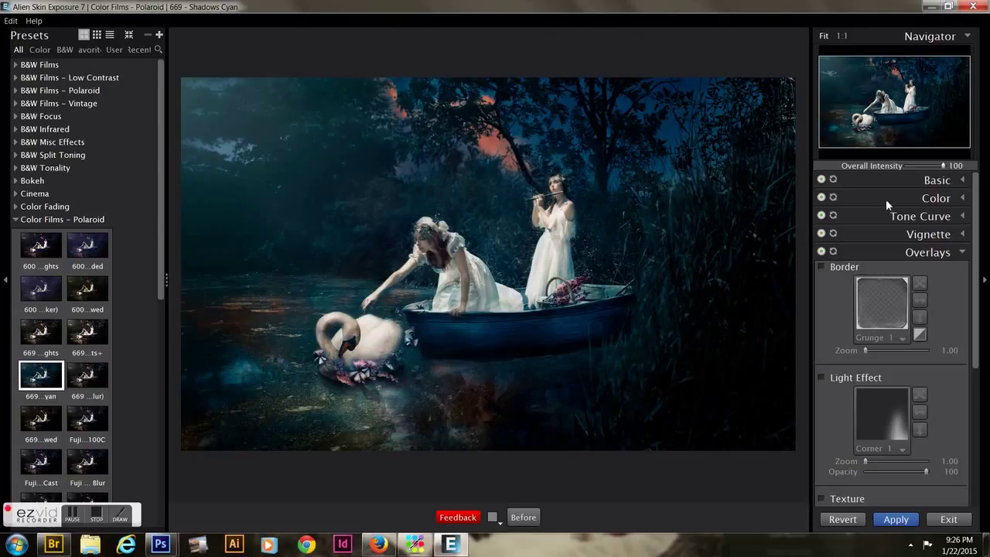
{"action": "left_click_drag", "start_coordinate": [943, 166], "coordinate": [929, 165]}
{"action": "left_click", "coordinate": [525, 519]}
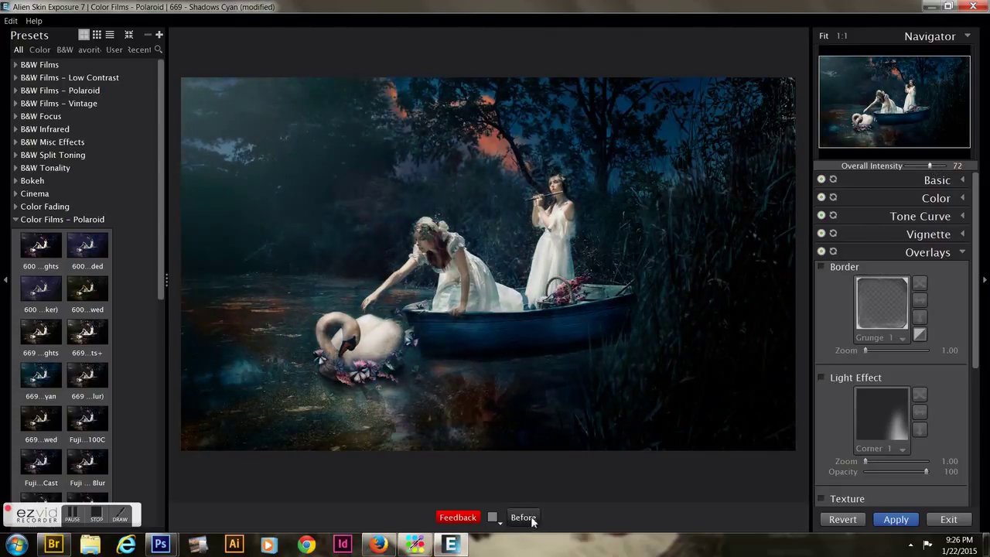
{"action": "left_click", "coordinate": [525, 519]}
{"action": "left_click", "coordinate": [924, 234]}
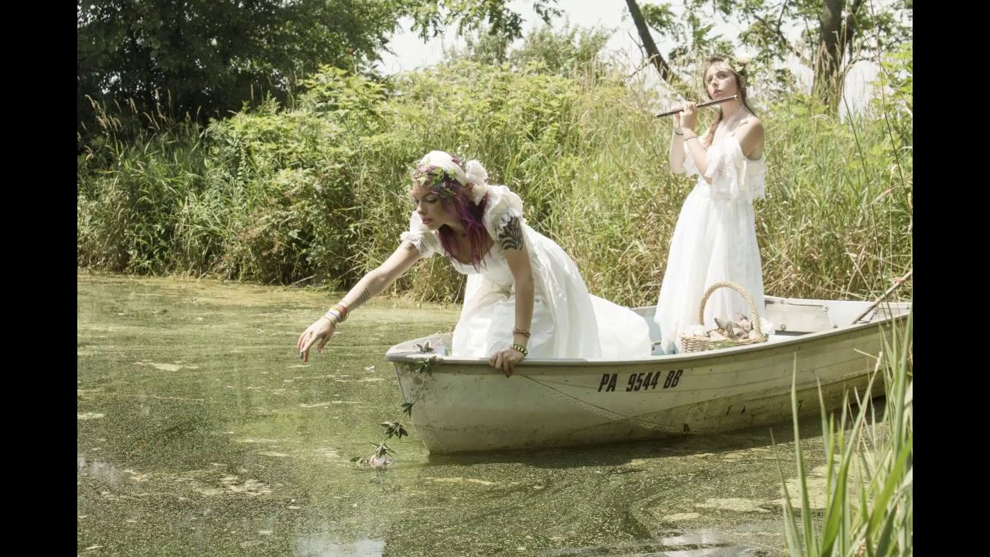